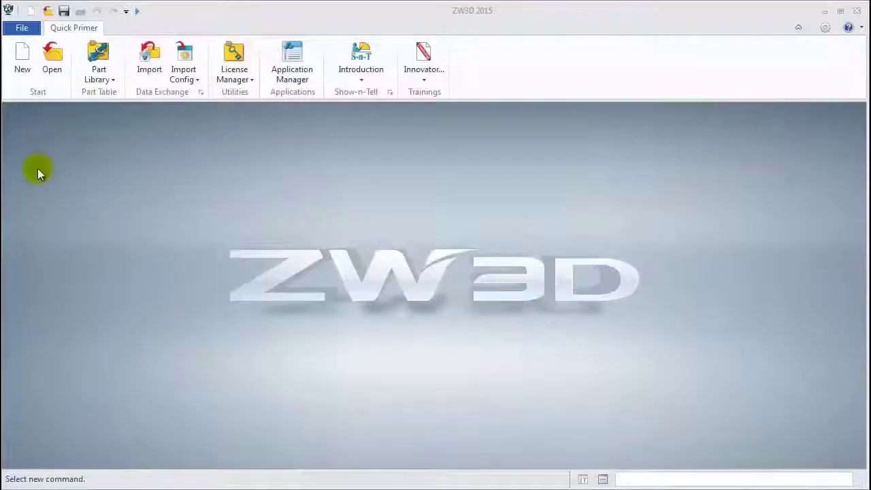
- Create a new Part/Assembly file named Spoon and start a sketch on the XY plane
{"action": "left_click", "coordinate": [19, 62]}
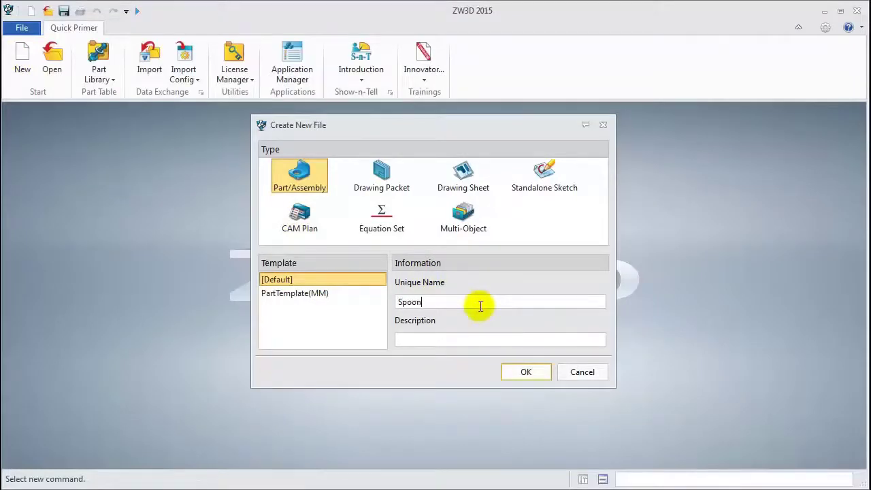
{"action": "key", "text": "Return"}
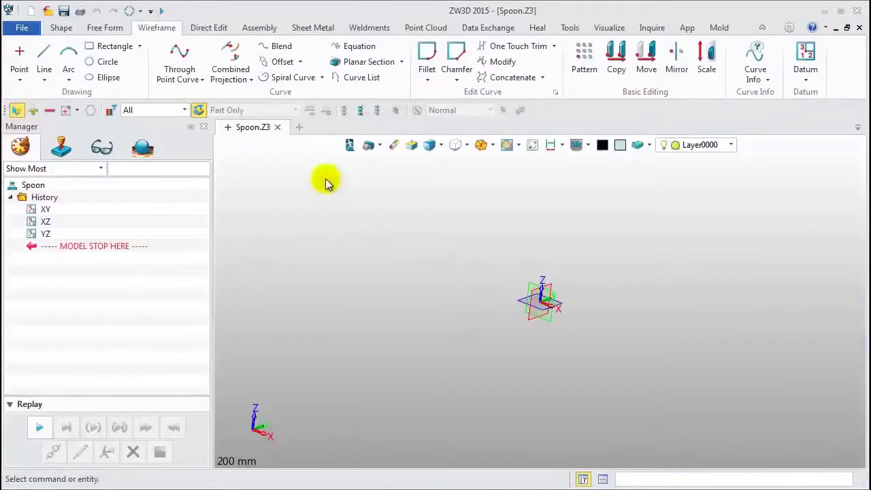
{"action": "right_click", "coordinate": [325, 183]}
{"action": "left_click", "coordinate": [389, 253]}
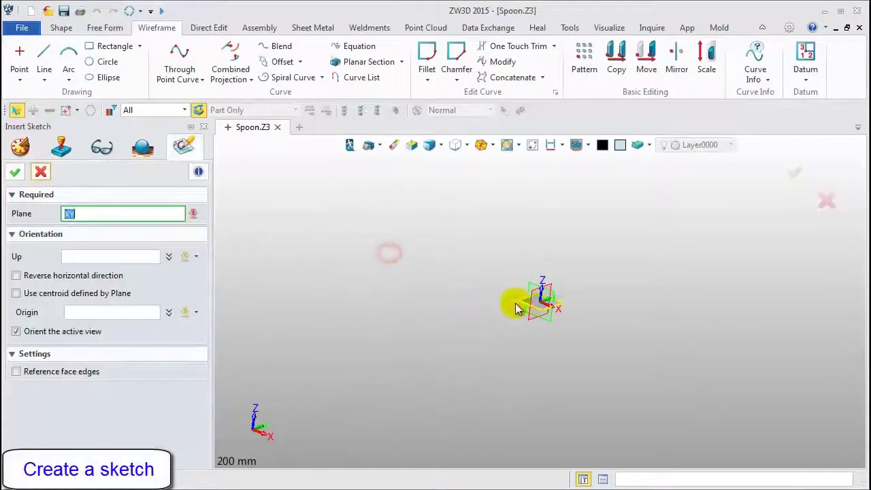
{"action": "left_click", "coordinate": [516, 307]}
{"action": "left_click", "coordinate": [19, 174]}
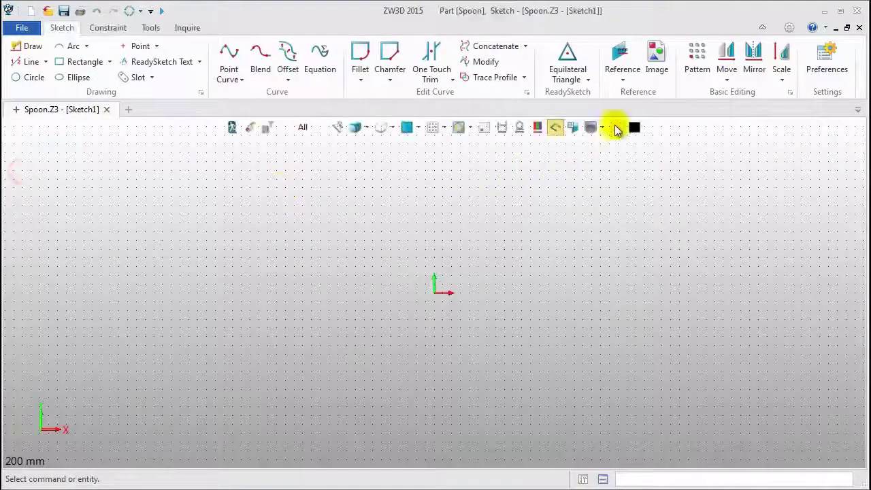
- Insert the image Spoon_Topview.jpg into the sketch with its first point at 0 and a width of 300 mm
{"action": "left_click", "coordinate": [657, 59]}
{"action": "left_click", "coordinate": [422, 206]}
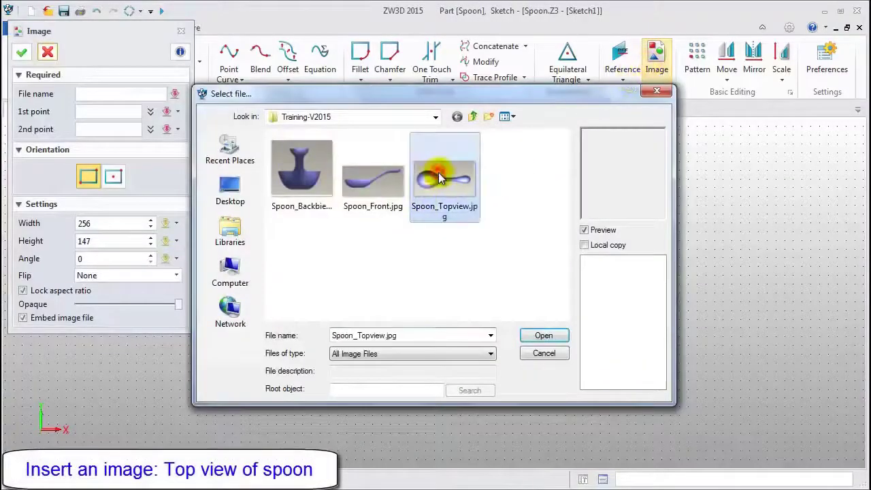
{"action": "left_click", "coordinate": [548, 336]}
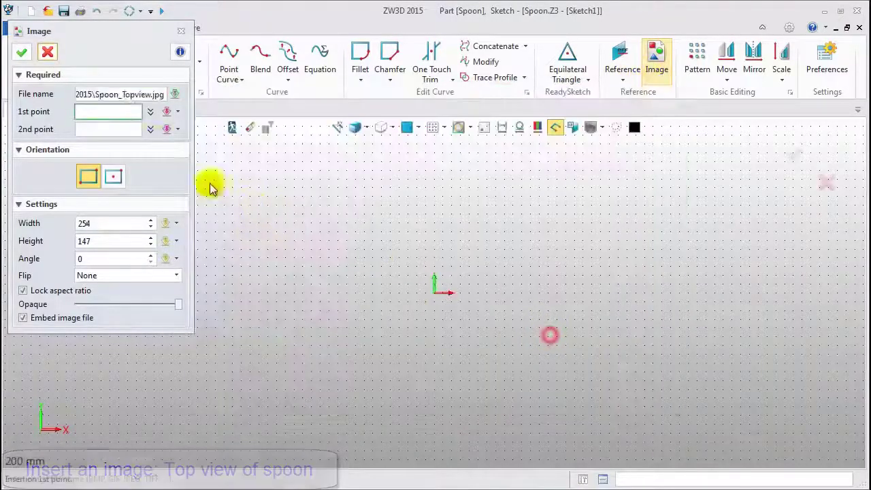
{"action": "middle_click", "coordinate": [115, 114]}
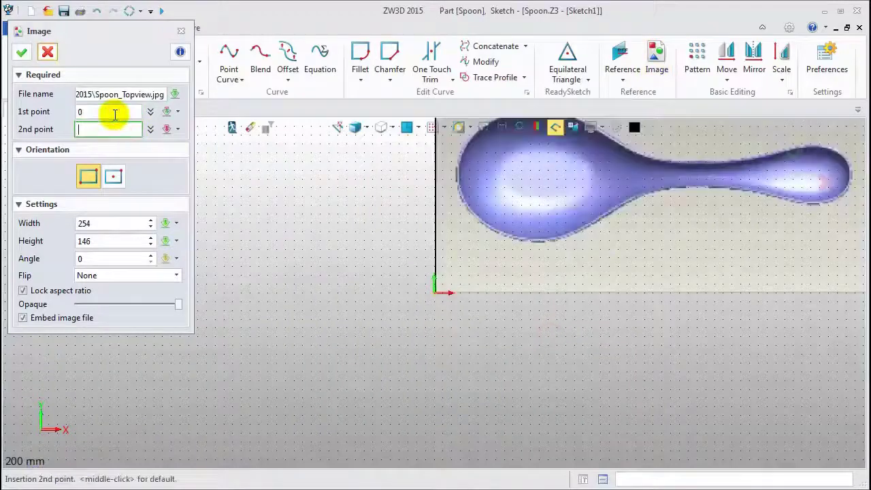
{"action": "double_click", "coordinate": [117, 219]}
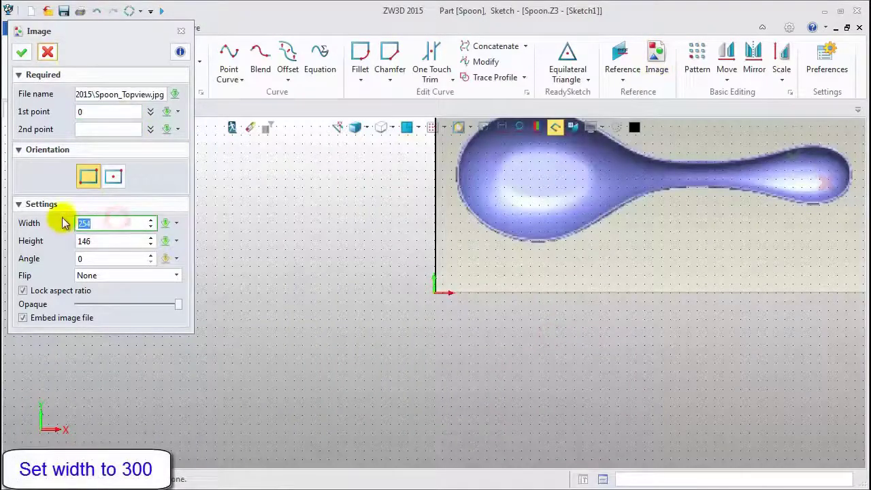
{"action": "key", "text": "Return"}
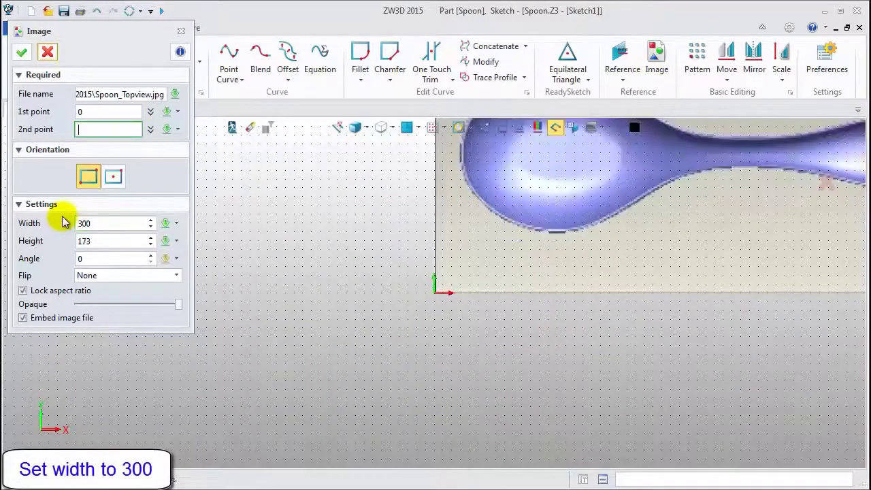
{"action": "left_click", "coordinate": [22, 52]}
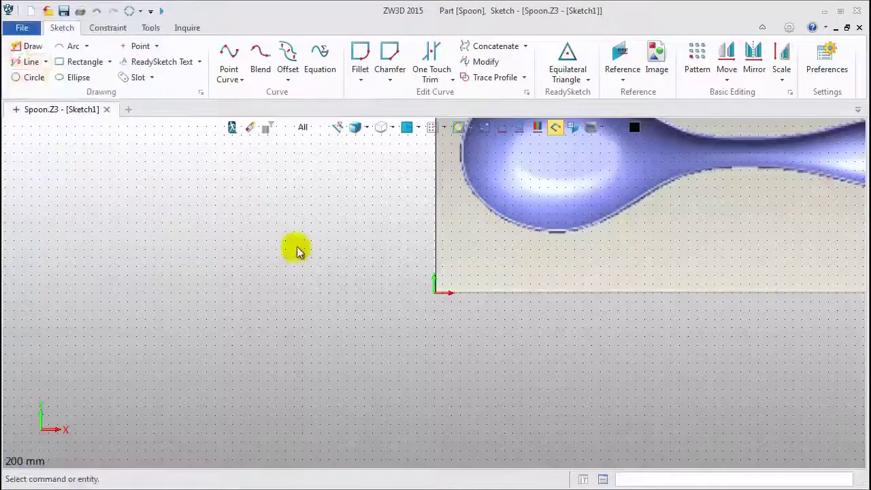
- Draw a horizontal centre line about 265 mm long from 15,80 between the spoon's two tips and make it a construction line
{"action": "mouse_move", "coordinate": [295, 247]}
{"action": "middle_mouse_down"}
{"action": "mouse_move", "coordinate": [127, 317]}
{"action": "mouse_move", "coordinate": [167, 256]}
{"action": "mouse_move", "coordinate": [144, 307]}
{"action": "middle_mouse_up"}
{"action": "left_click", "coordinate": [27, 62]}
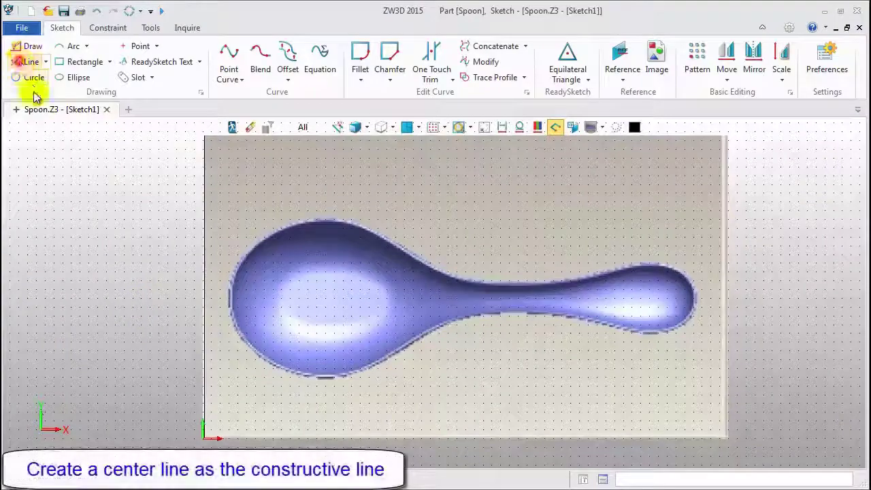
{"action": "left_click", "coordinate": [230, 301]}
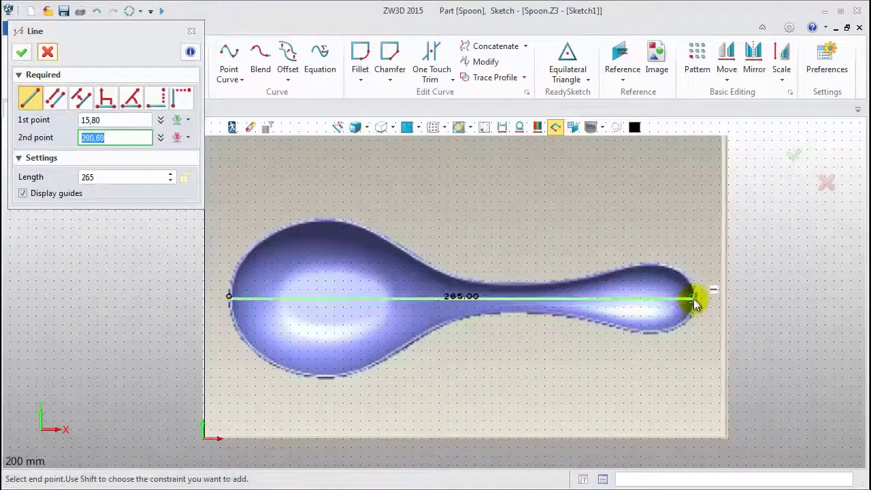
{"action": "left_click", "coordinate": [695, 300]}
{"action": "middle_click", "coordinate": [692, 297]}
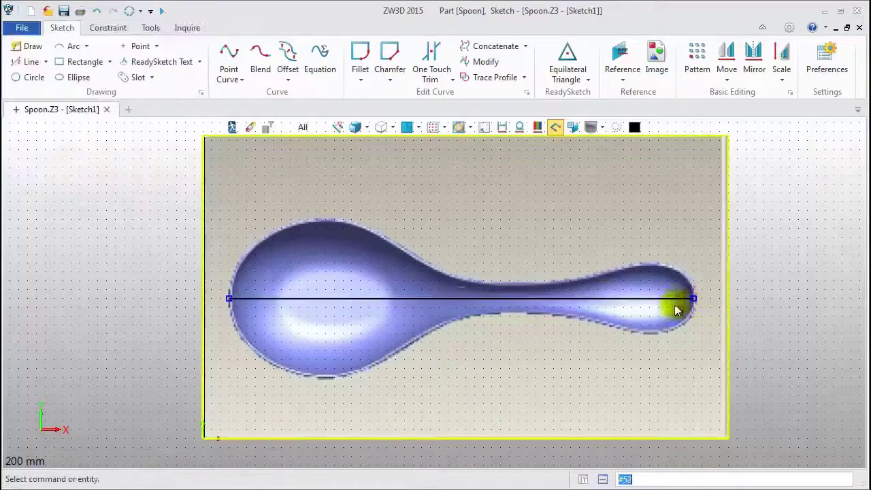
{"action": "right_click", "coordinate": [370, 301]}
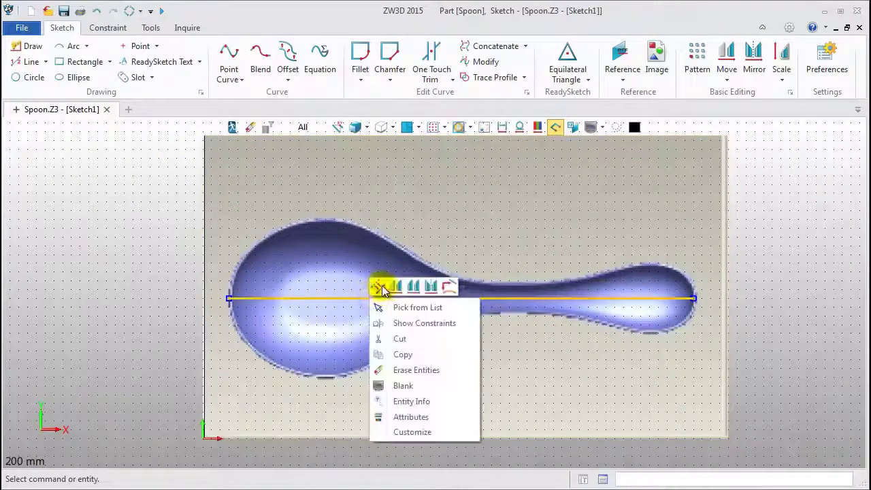
{"action": "left_click", "coordinate": [380, 288]}
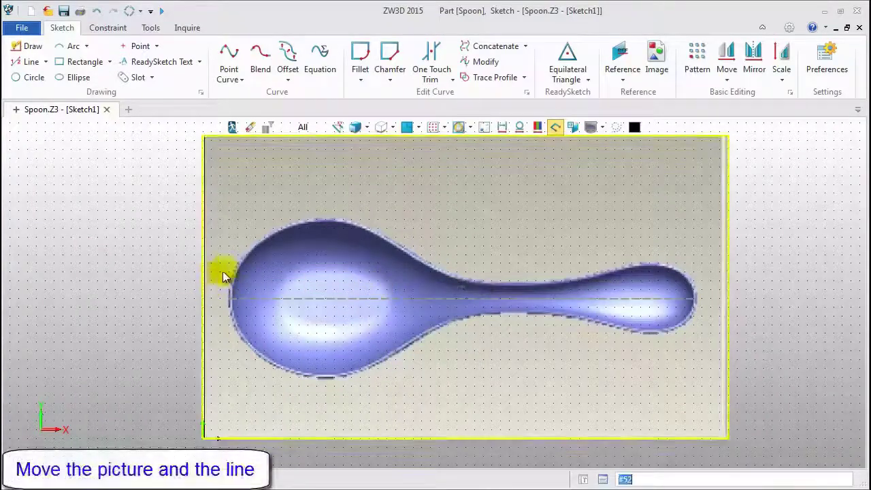
- Move the image and the centre line together from the line's bowl-side endpoint at 15,80 to the origin
{"action": "left_click", "coordinate": [295, 334]}
{"action": "right_click", "coordinate": [257, 218]}
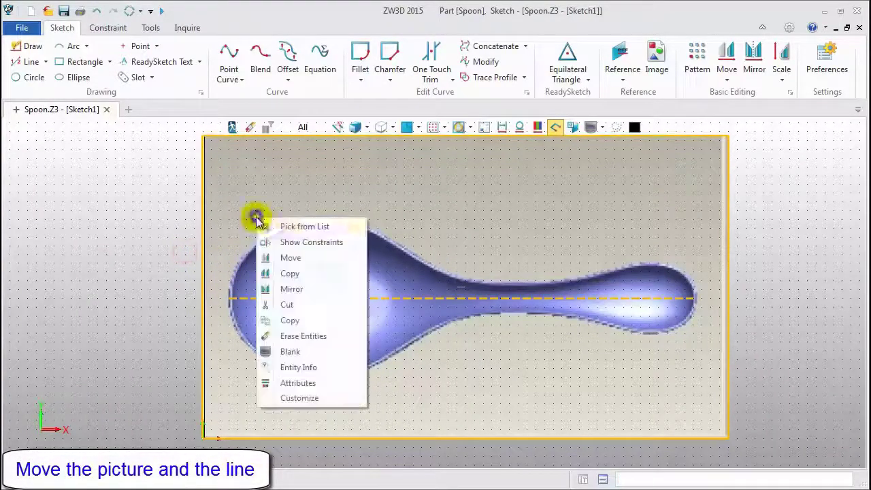
{"action": "left_click", "coordinate": [293, 259]}
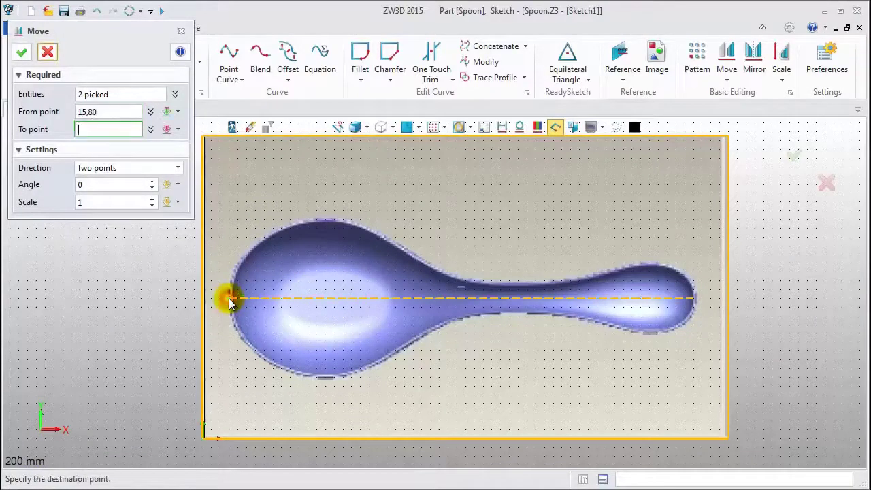
{"action": "type", "text": "0"}
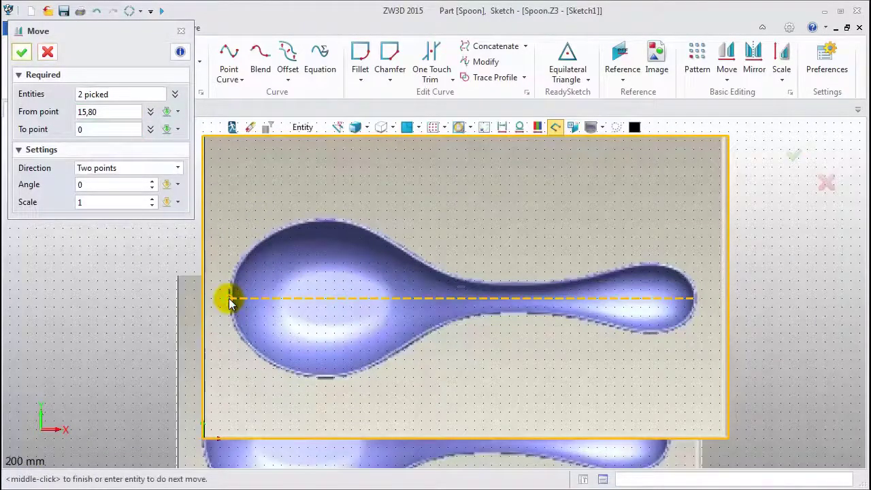
{"action": "middle_click", "coordinate": [230, 302]}
- Start a degree 3 point curve at the origin and trace the upper outline of the spoon's bowl to the neck
{"action": "middle_click_drag", "start_coordinate": [302, 262], "coordinate": [317, 163]}
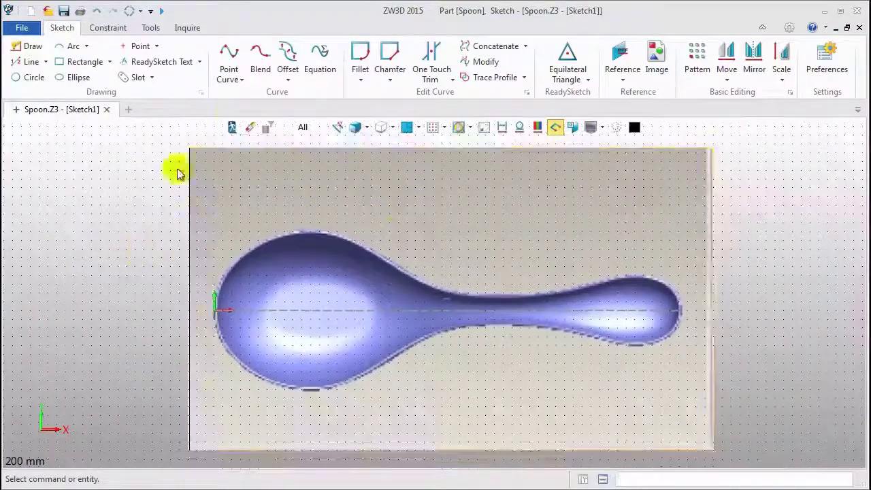
{"action": "left_click", "coordinate": [229, 51]}
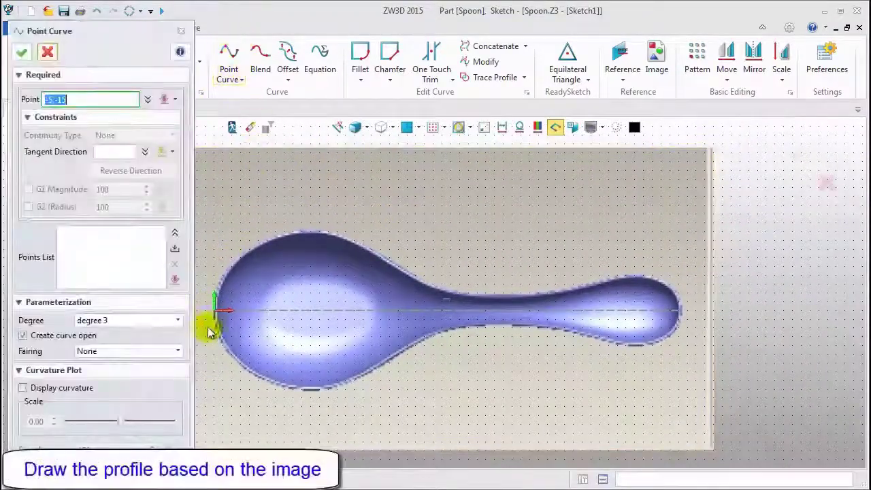
{"action": "left_click", "coordinate": [215, 315]}
{"action": "scroll", "coordinate": [211, 306], "scroll_direction": "up", "scroll_amount": 5}
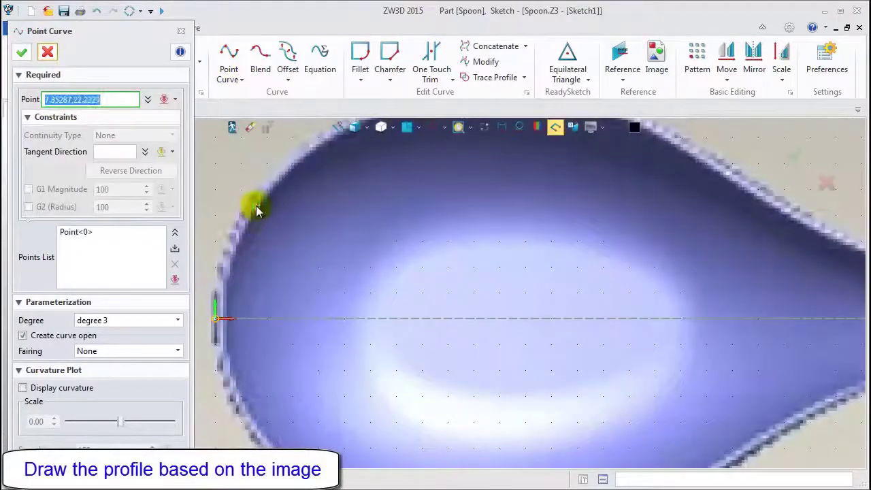
{"action": "scroll", "coordinate": [273, 249], "scroll_direction": "down", "scroll_amount": 3}
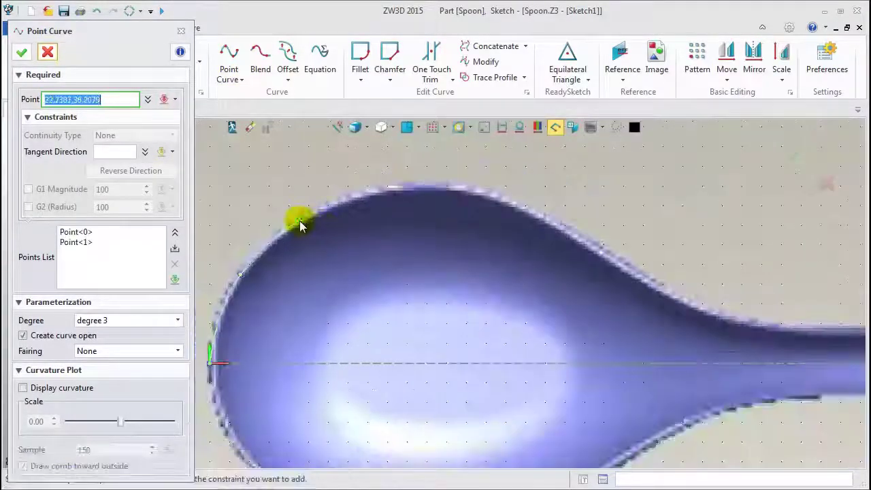
{"action": "left_click", "coordinate": [302, 222]}
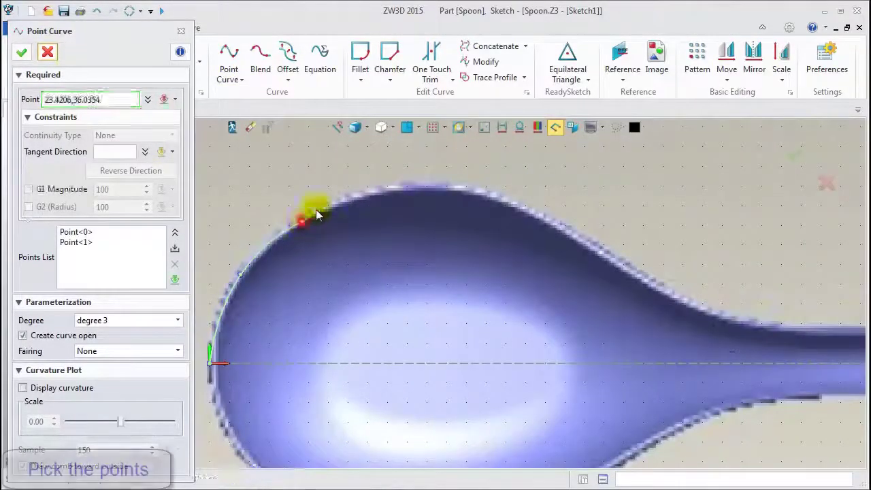
{"action": "left_click", "coordinate": [408, 185]}
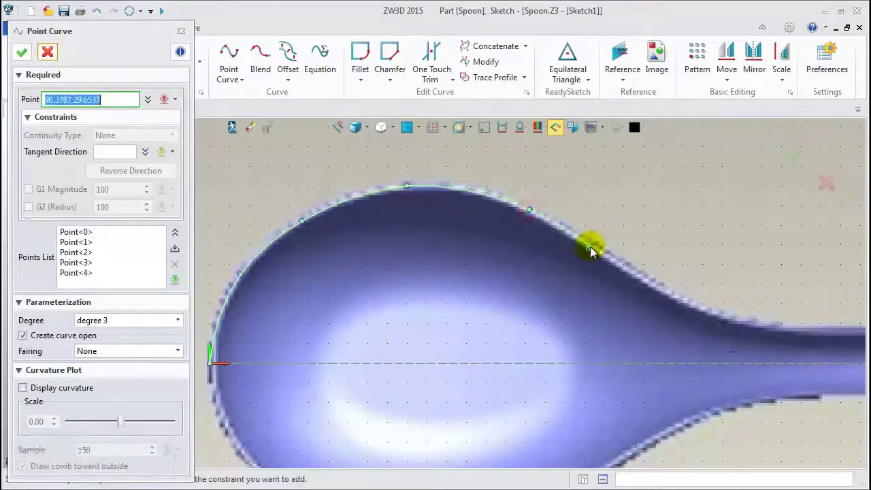
{"action": "left_click", "coordinate": [609, 256]}
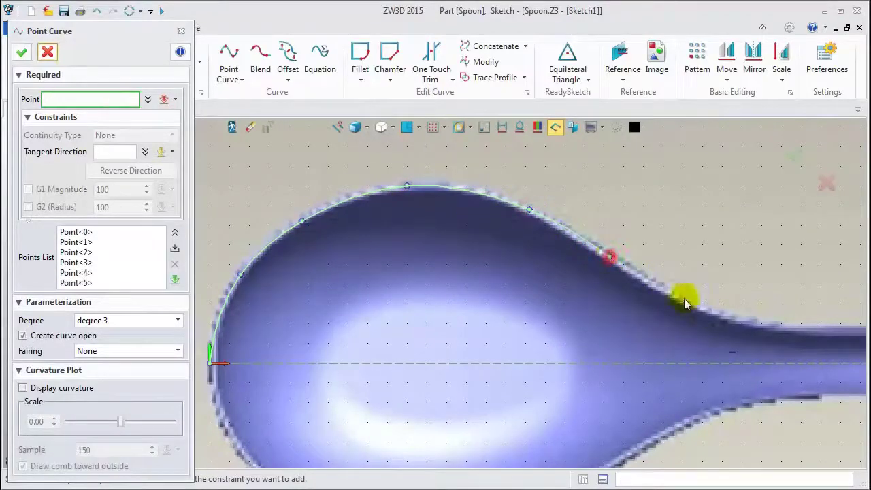
{"action": "left_click", "coordinate": [718, 312]}
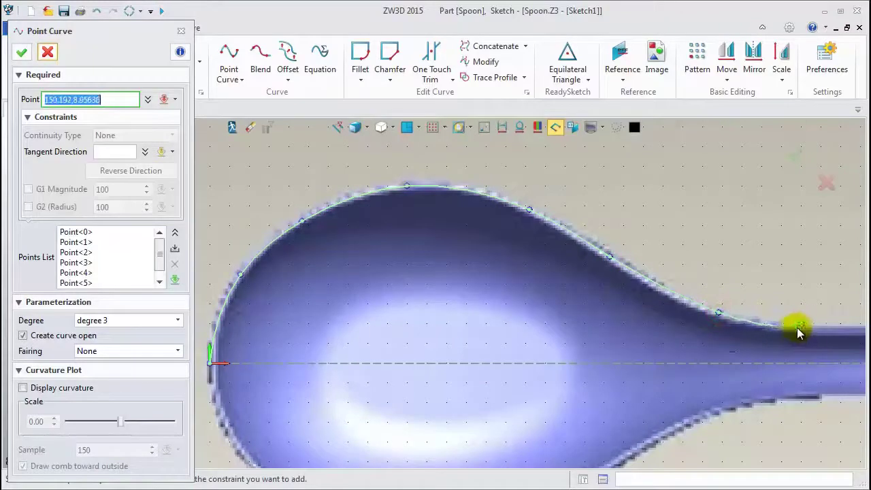
- Continue the point curve along the handle's upper outline and around its tip to the end of the centre line
{"action": "middle_click_drag", "start_coordinate": [780, 329], "coordinate": [459, 272]}
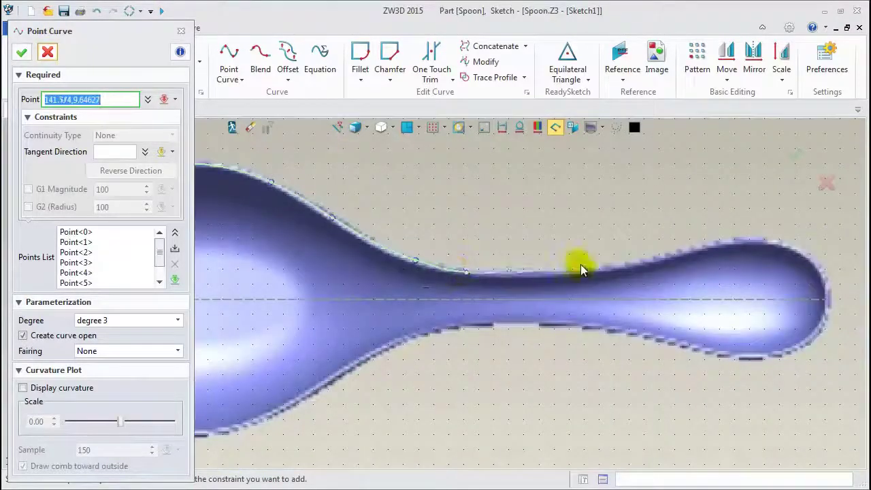
{"action": "left_click", "coordinate": [594, 273]}
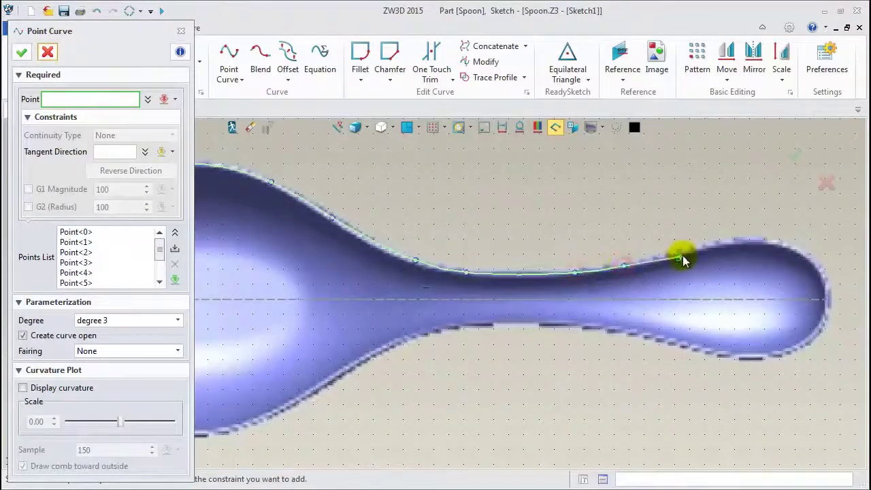
{"action": "left_click", "coordinate": [681, 256]}
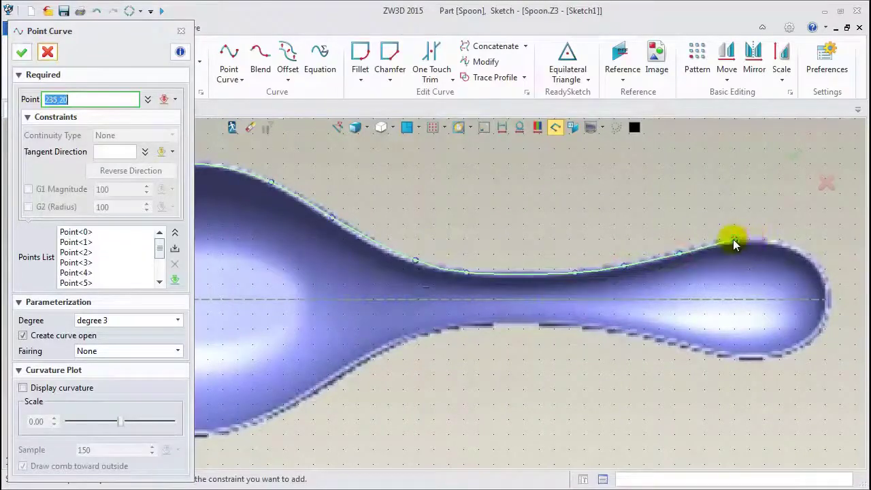
{"action": "left_click", "coordinate": [730, 240]}
{"action": "left_click", "coordinate": [782, 243]}
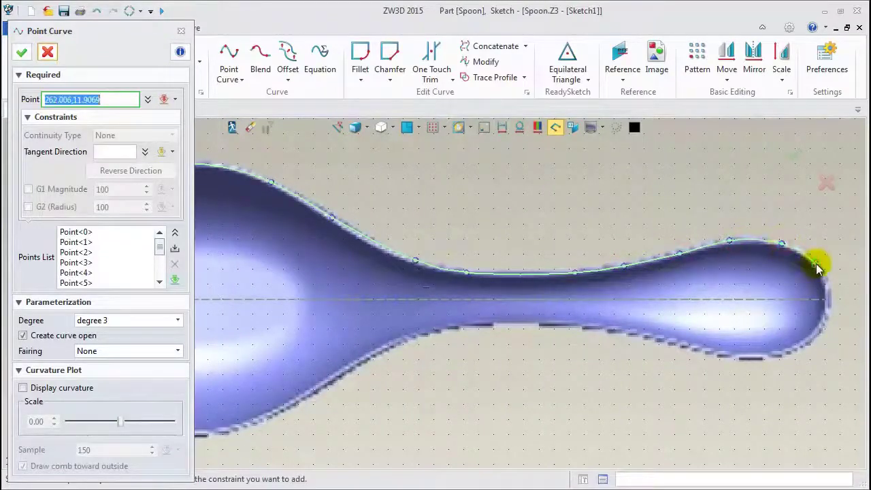
{"action": "left_click", "coordinate": [817, 265]}
{"action": "scroll", "coordinate": [829, 292], "scroll_direction": "up", "scroll_amount": 3}
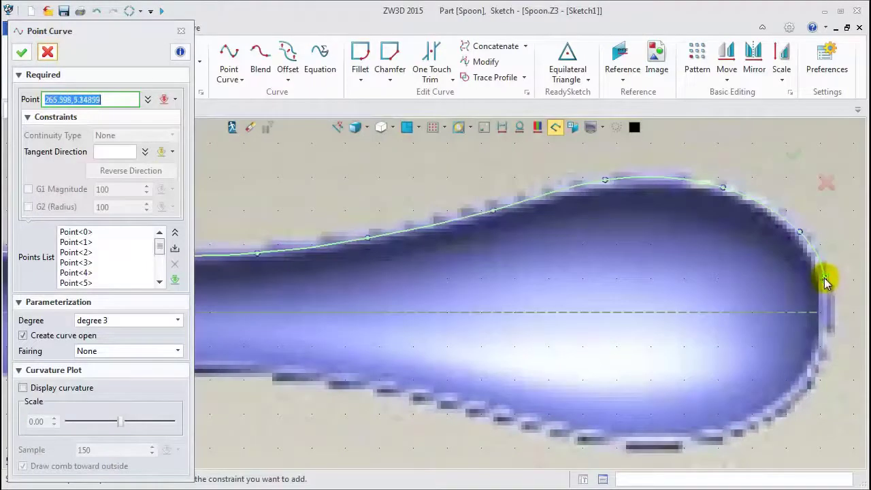
{"action": "left_click", "coordinate": [822, 279]}
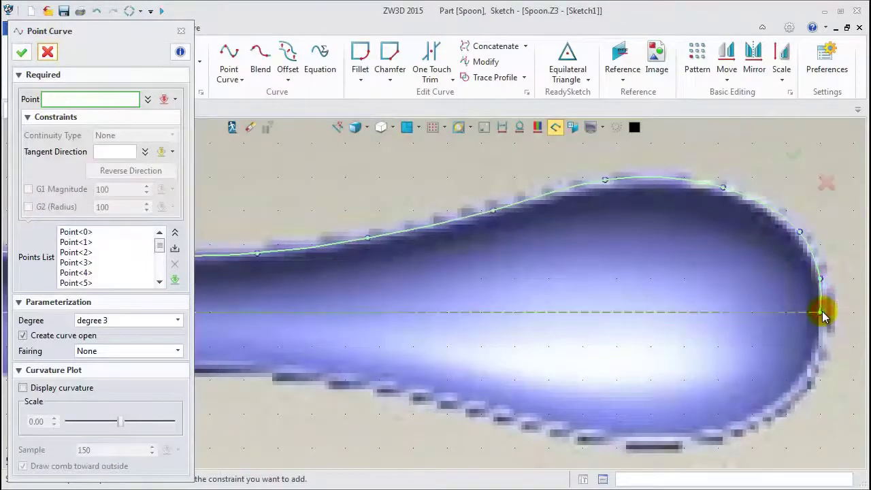
{"action": "left_click", "coordinate": [823, 315]}
- Constrain the point curve's start point at the origin to be tangent along the positive Y axis
{"action": "scroll", "coordinate": [642, 237], "scroll_direction": "down", "scroll_amount": 3}
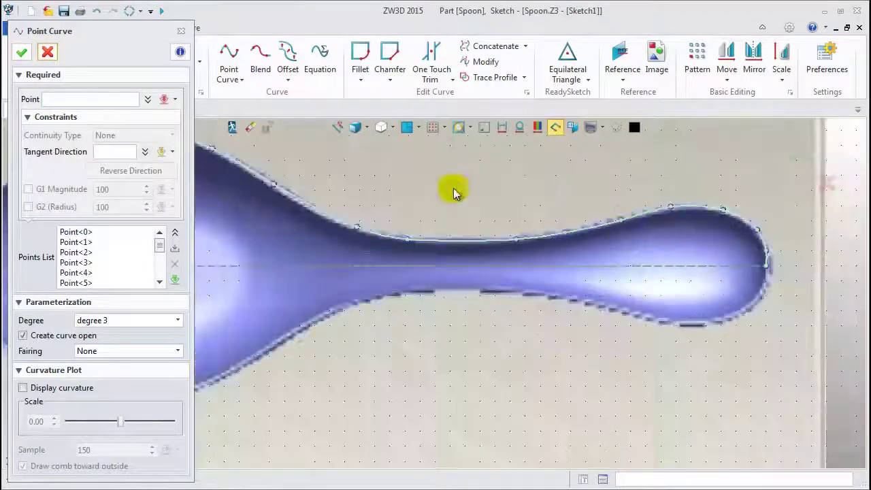
{"action": "scroll", "coordinate": [476, 205], "scroll_direction": "down", "scroll_amount": 3}
{"action": "scroll", "coordinate": [408, 201], "scroll_direction": "up", "scroll_amount": 1}
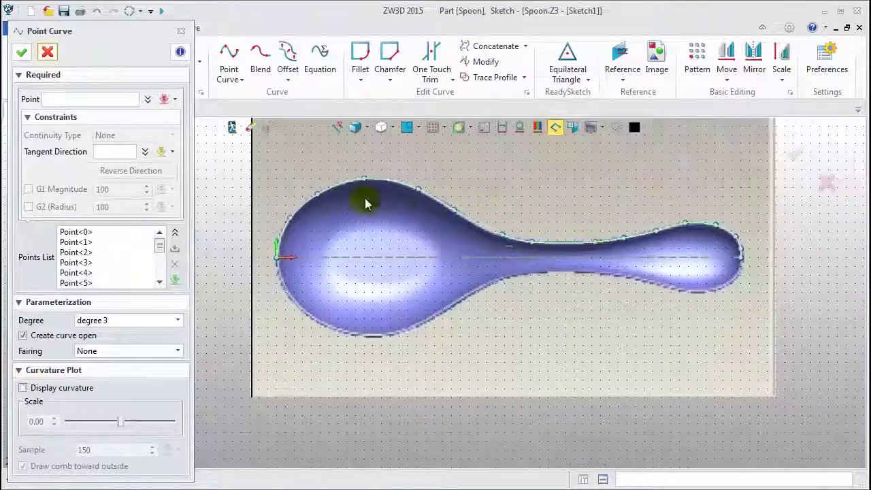
{"action": "scroll", "coordinate": [279, 204], "scroll_direction": "up", "scroll_amount": 2}
{"action": "left_click", "coordinate": [75, 232]}
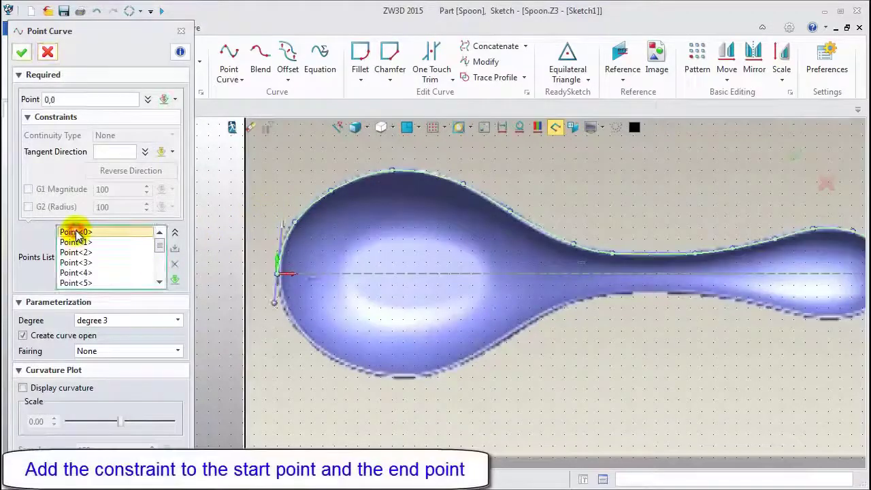
{"action": "left_click", "coordinate": [113, 150]}
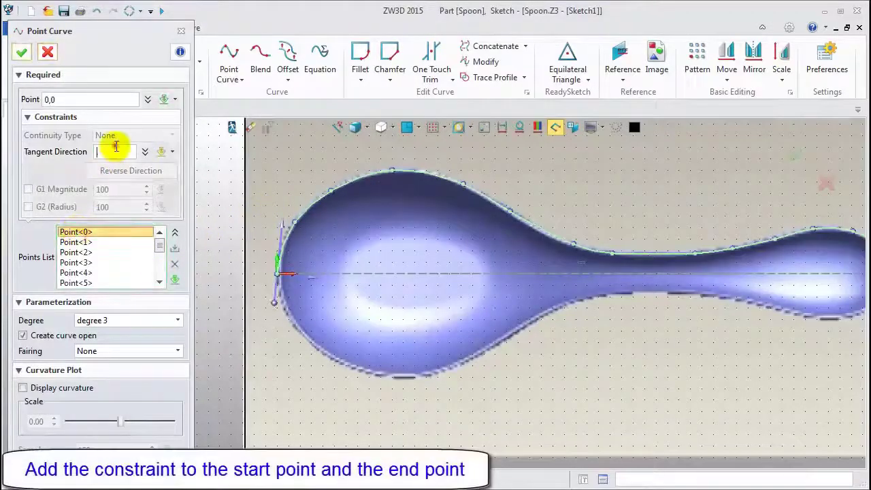
{"action": "right_click", "coordinate": [211, 151]}
{"action": "left_click", "coordinate": [252, 174]}
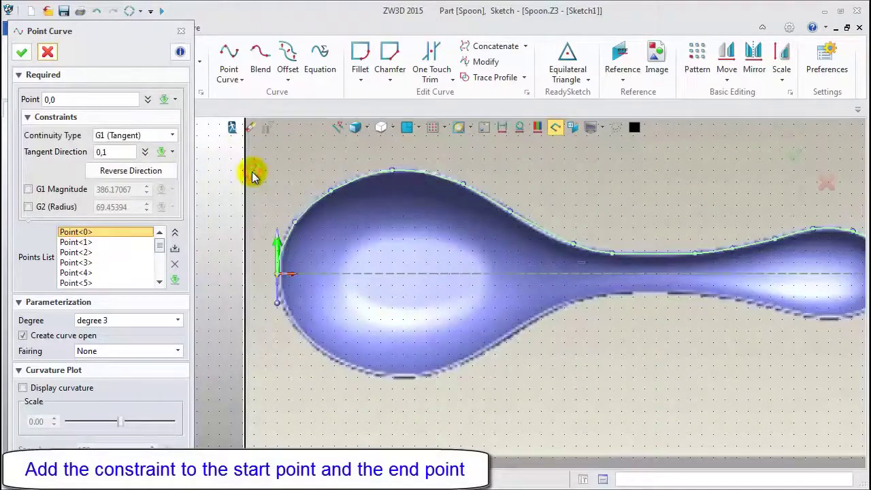
- Constrain the point curve's end point at 265,0 to be tangent along the negative Y axis
{"action": "left_click_drag", "start_coordinate": [159, 249], "coordinate": [163, 278]}
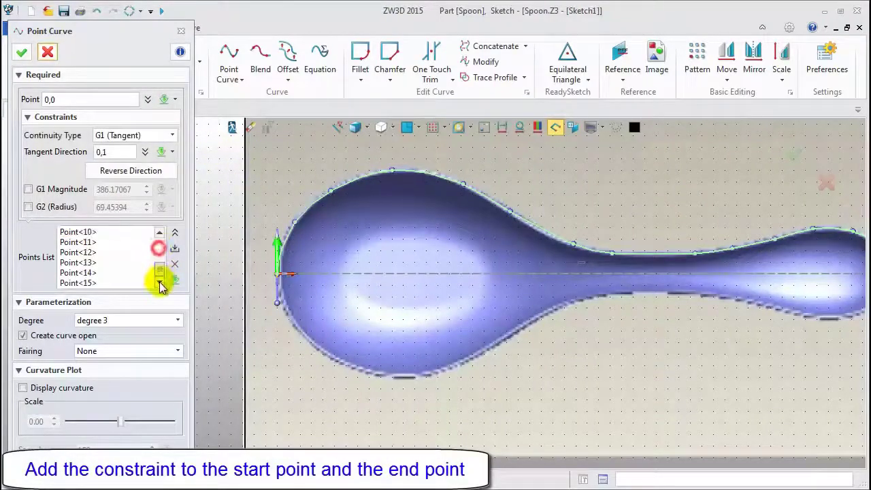
{"action": "left_click", "coordinate": [92, 282]}
{"action": "scroll", "coordinate": [228, 253], "scroll_direction": "down", "scroll_amount": 2}
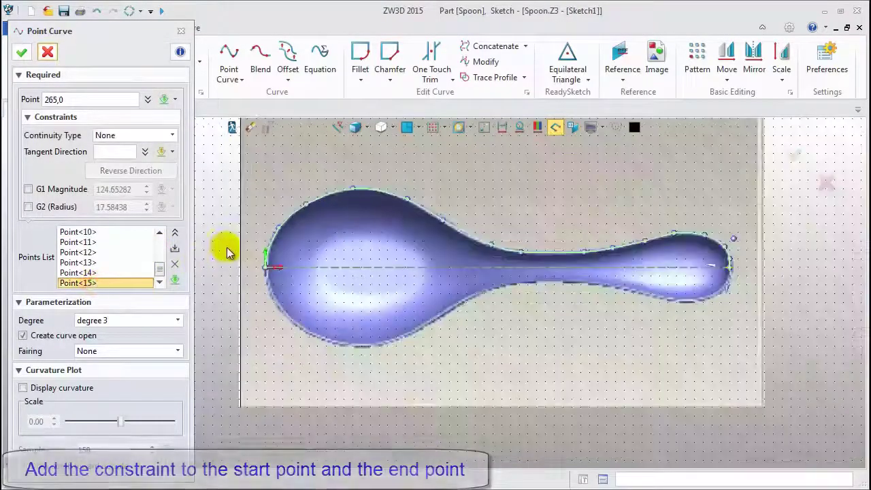
{"action": "left_click", "coordinate": [111, 150]}
{"action": "right_click", "coordinate": [211, 167]}
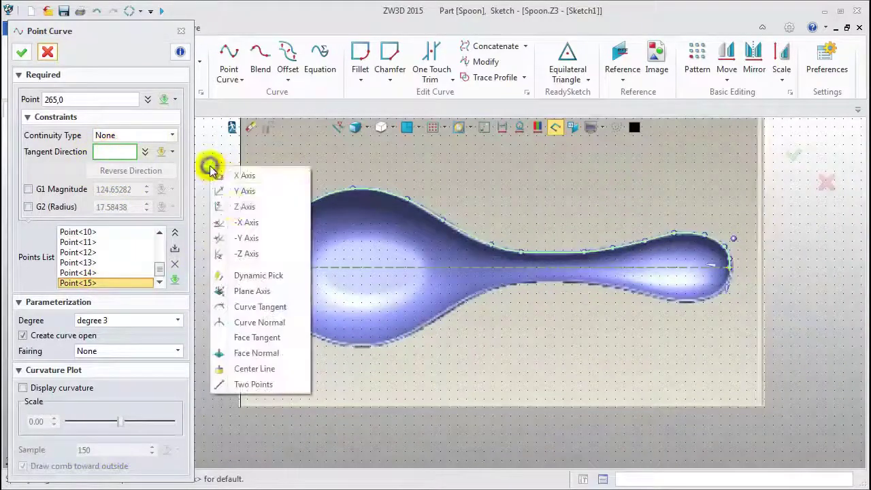
{"action": "left_click", "coordinate": [248, 239]}
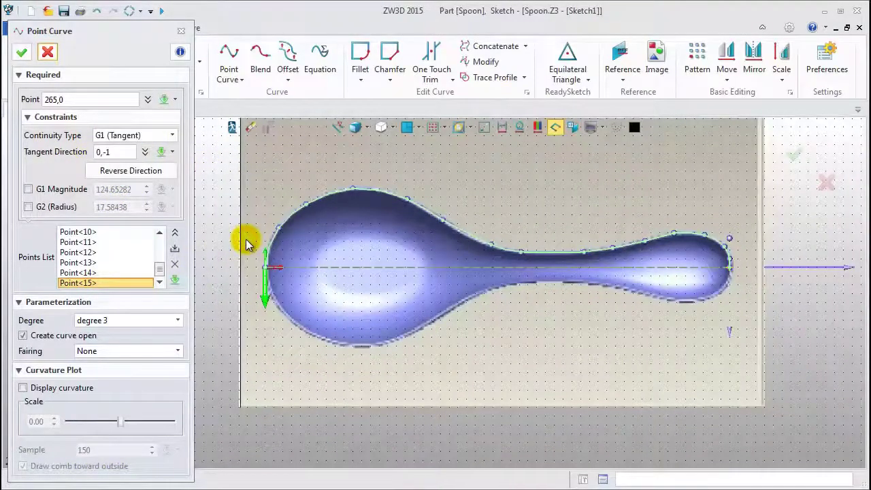
- Move the curve's third point on the bowl's upper outline to about 22.4,36.2 and finish the point curve
{"action": "scroll", "coordinate": [318, 234], "scroll_direction": "up", "scroll_amount": 2}
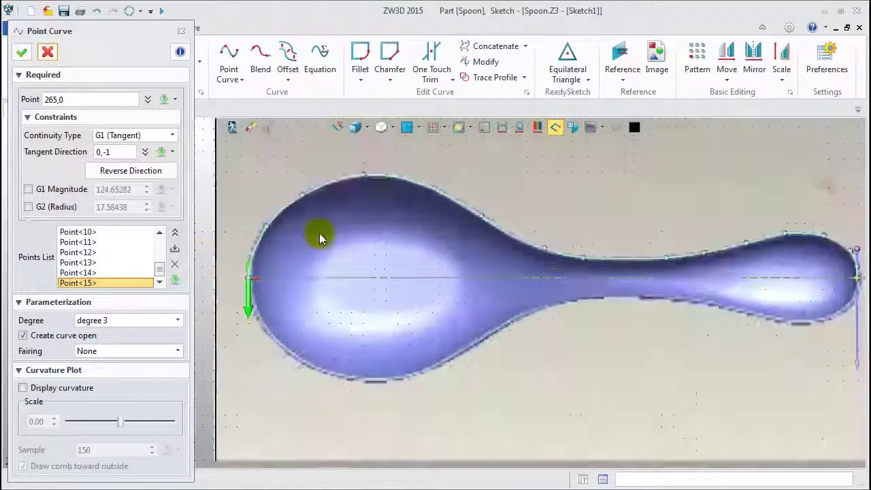
{"action": "middle_click_drag", "start_coordinate": [251, 178], "coordinate": [262, 199]}
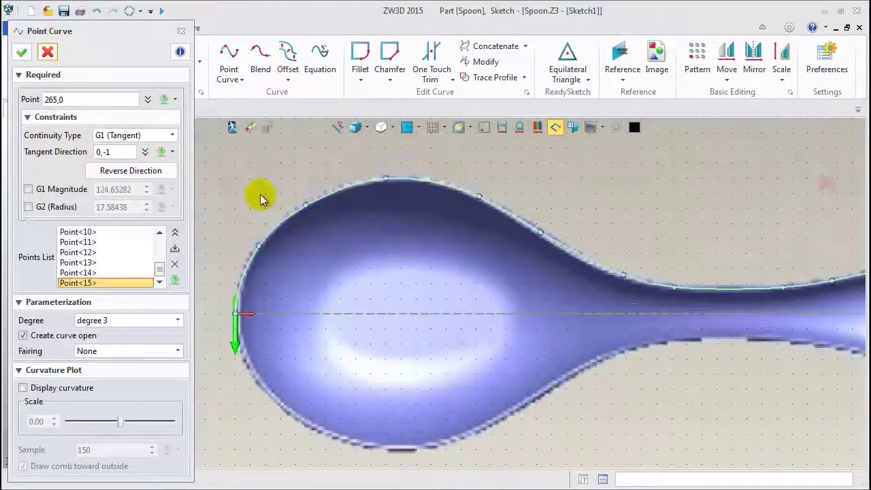
{"action": "left_click", "coordinate": [306, 210]}
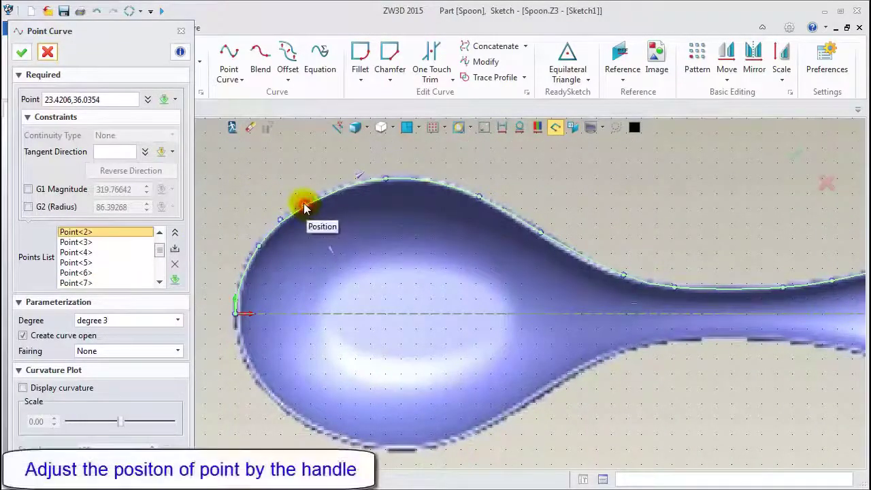
{"action": "left_click", "coordinate": [305, 208]}
{"action": "left_click_drag", "start_coordinate": [303, 208], "coordinate": [305, 211]}
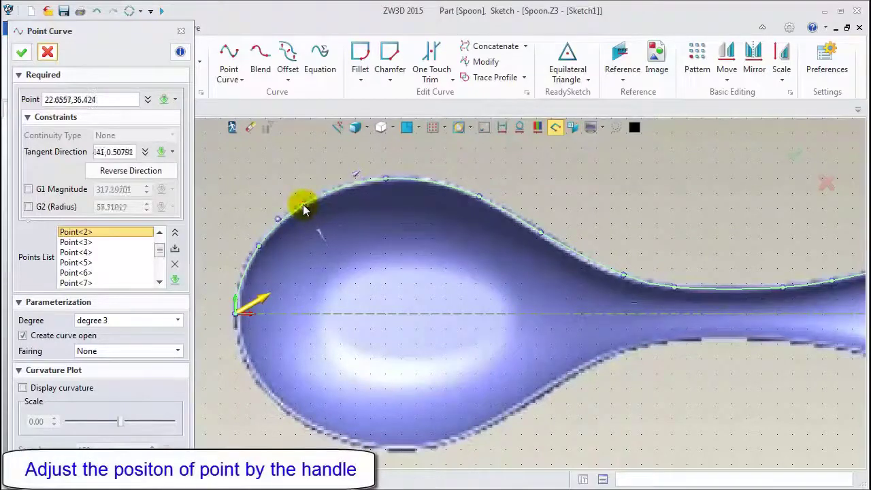
{"action": "scroll", "coordinate": [303, 208], "scroll_direction": "up", "scroll_amount": 3}
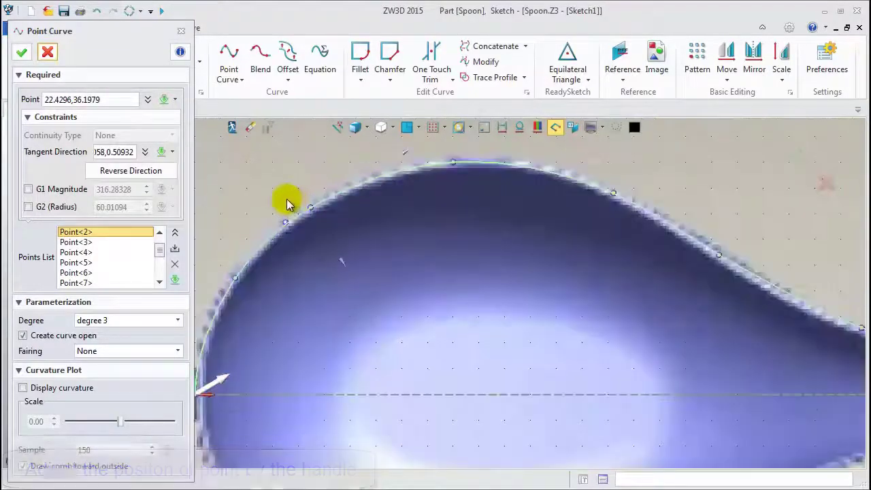
{"action": "left_click", "coordinate": [21, 53]}
- Blank the top-view spoon image and exit the sketch
{"action": "scroll", "coordinate": [186, 204], "scroll_direction": "down", "scroll_amount": 3}
{"action": "scroll", "coordinate": [173, 213], "scroll_direction": "down", "scroll_amount": 1}
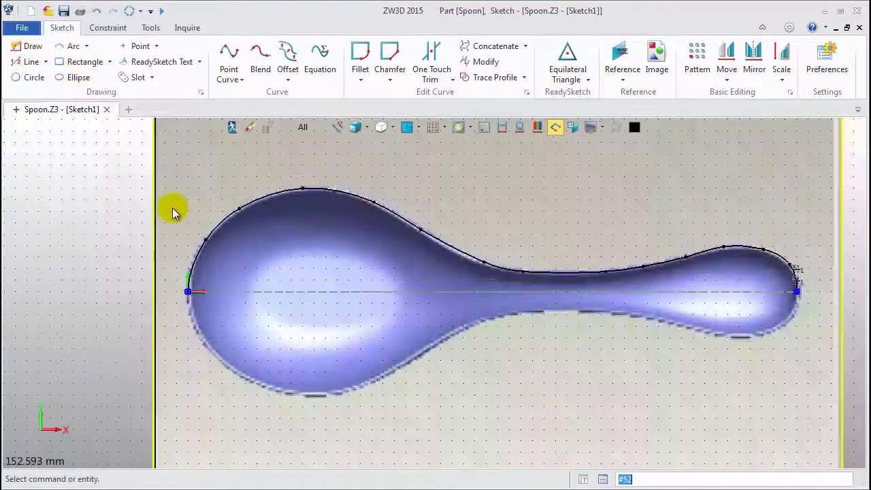
{"action": "scroll", "coordinate": [795, 276], "scroll_direction": "up", "scroll_amount": 2}
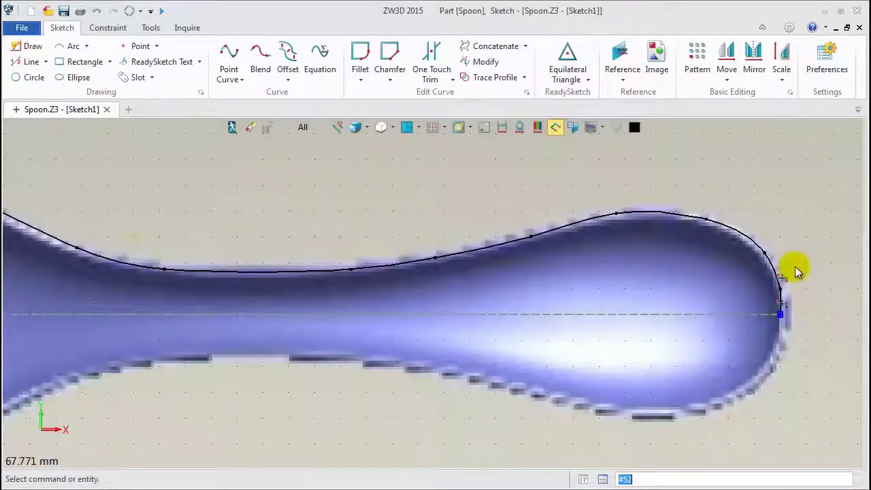
{"action": "scroll", "coordinate": [795, 266], "scroll_direction": "up", "scroll_amount": 1}
{"action": "scroll", "coordinate": [796, 266], "scroll_direction": "down", "scroll_amount": 4}
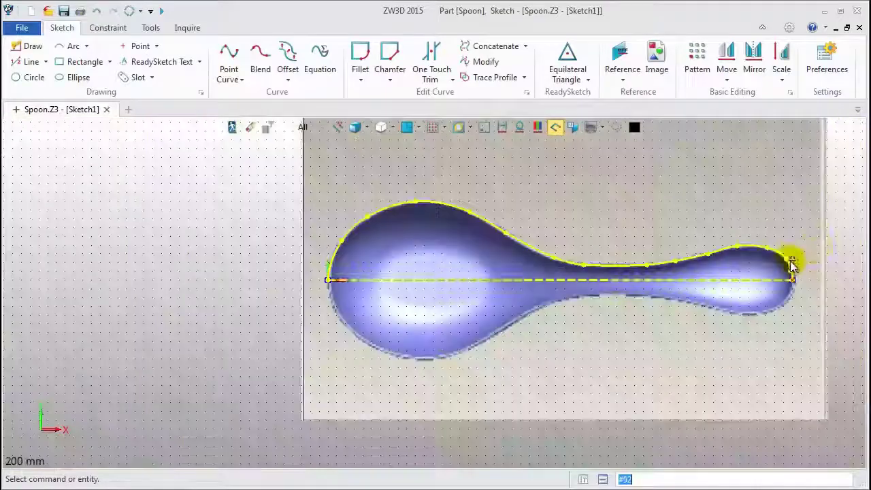
{"action": "middle_click_drag", "start_coordinate": [787, 217], "coordinate": [669, 218]}
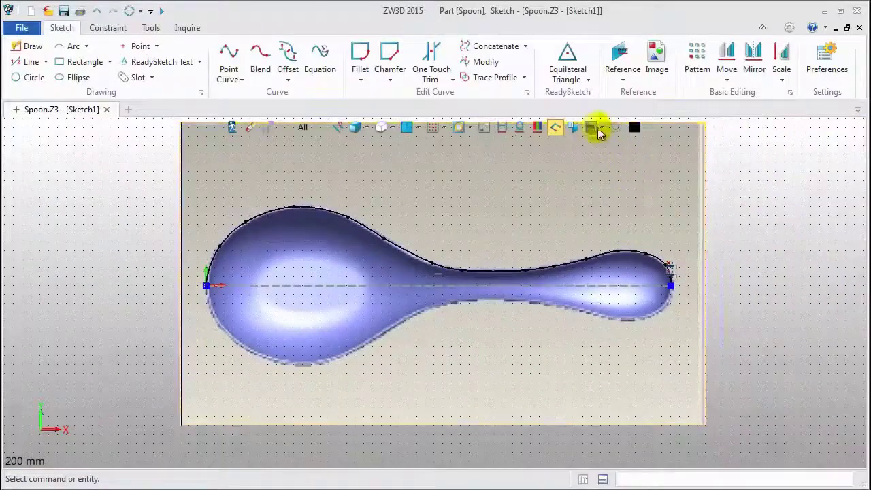
{"action": "left_click", "coordinate": [602, 130]}
{"action": "left_click", "coordinate": [616, 142]}
{"action": "left_click", "coordinate": [571, 163]}
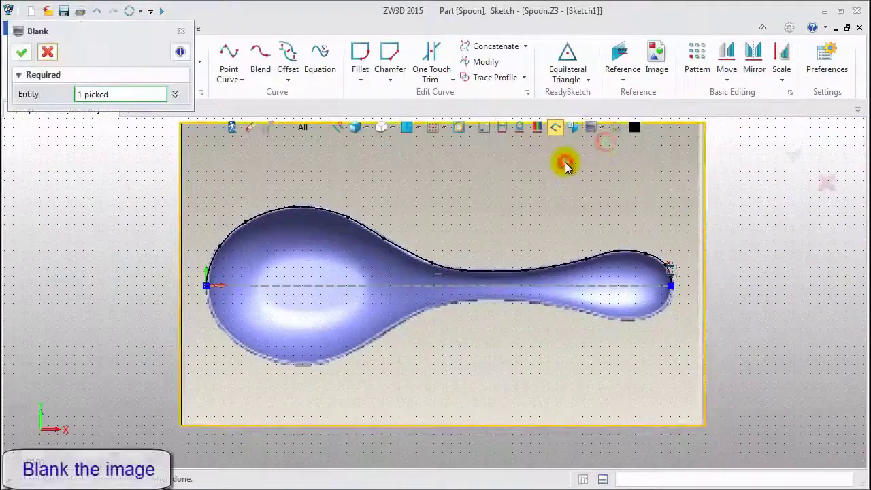
{"action": "left_click", "coordinate": [21, 53]}
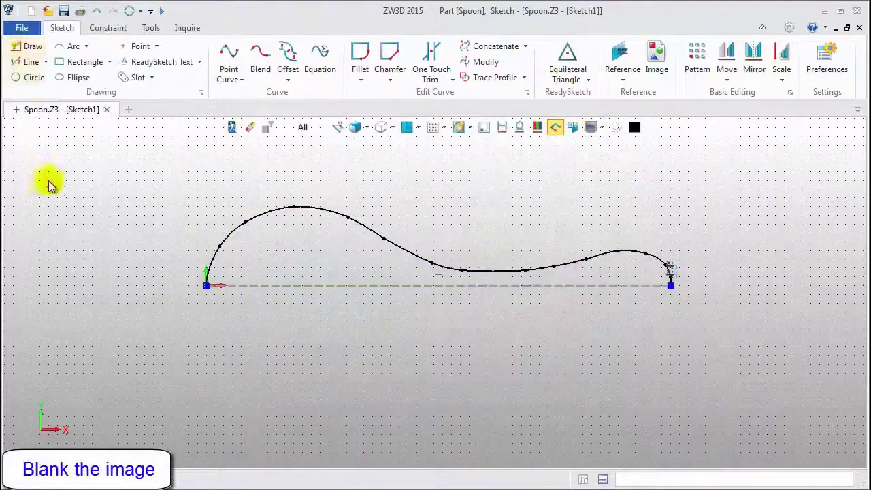
{"action": "left_click", "coordinate": [232, 128]}
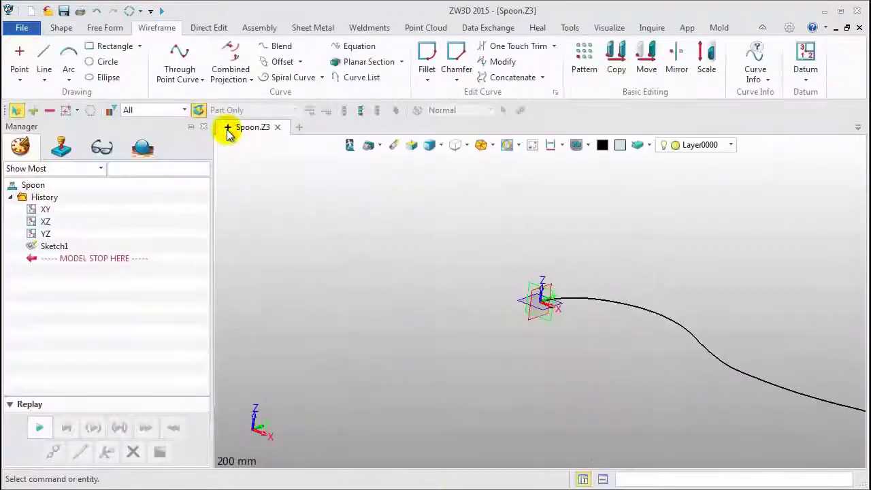
- Insert a second sketch on the XZ plane
{"action": "middle_click_drag", "start_coordinate": [370, 232], "coordinate": [293, 208]}
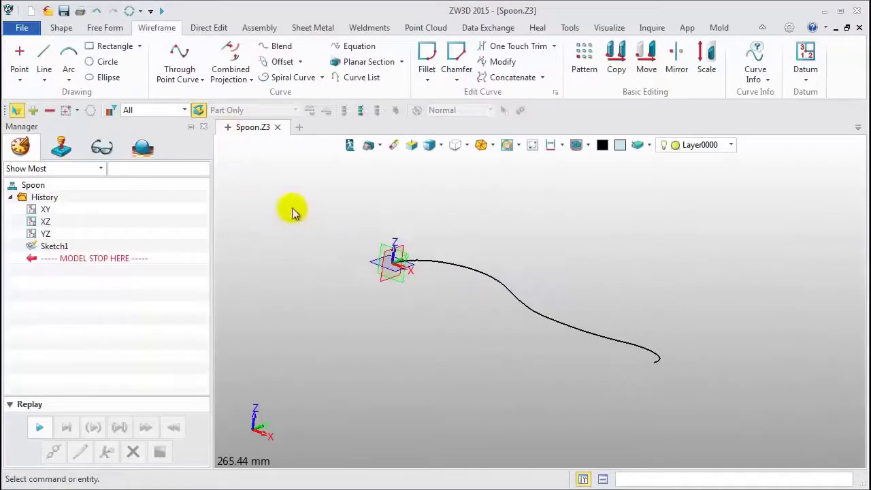
{"action": "right_click", "coordinate": [247, 158]}
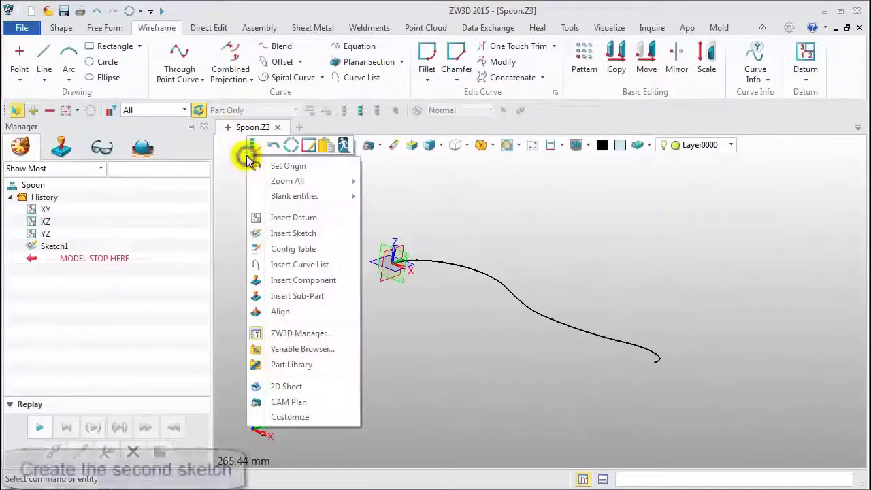
{"action": "left_click", "coordinate": [306, 233]}
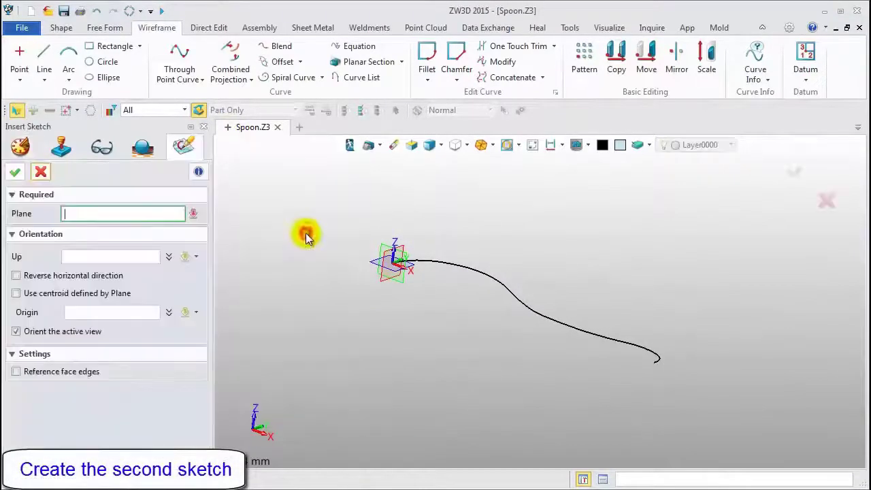
{"action": "left_click", "coordinate": [402, 275]}
{"action": "left_click", "coordinate": [17, 175]}
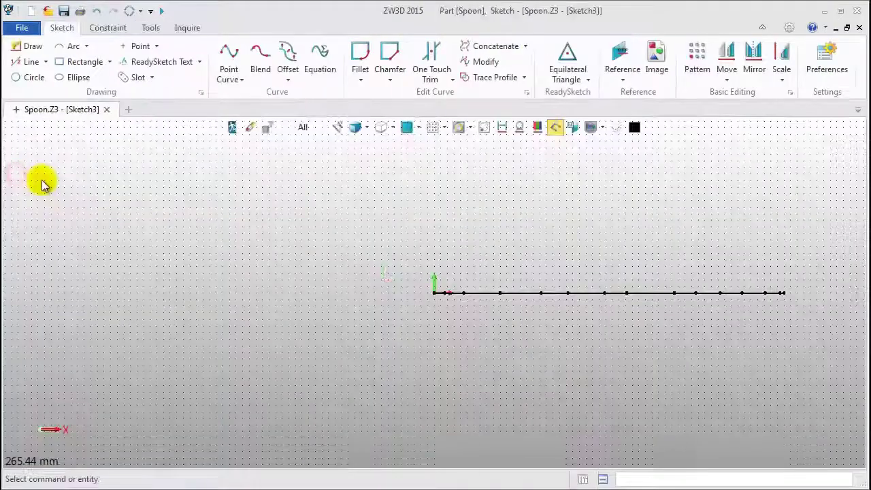
- Reference the first sketch's spoon outline curve into this sketch as construction geometry
{"action": "left_click", "coordinate": [619, 54]}
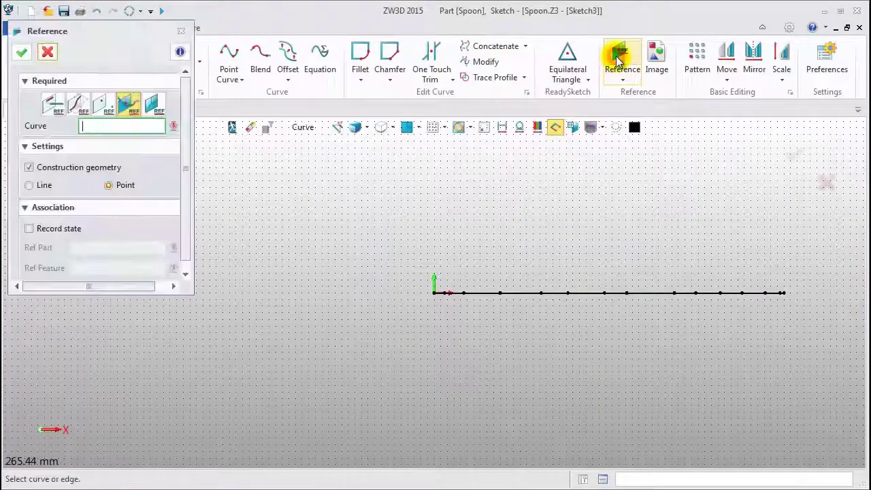
{"action": "left_click", "coordinate": [60, 104]}
{"action": "left_click", "coordinate": [499, 293]}
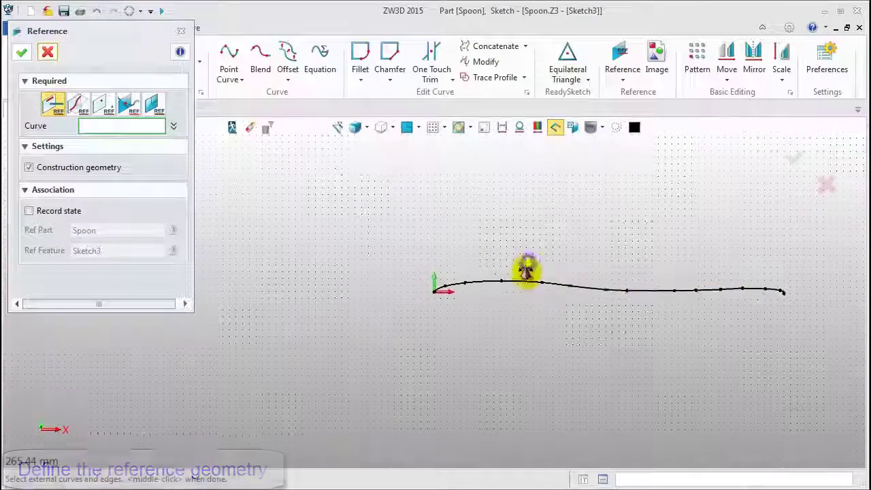
{"action": "middle_click", "coordinate": [529, 284]}
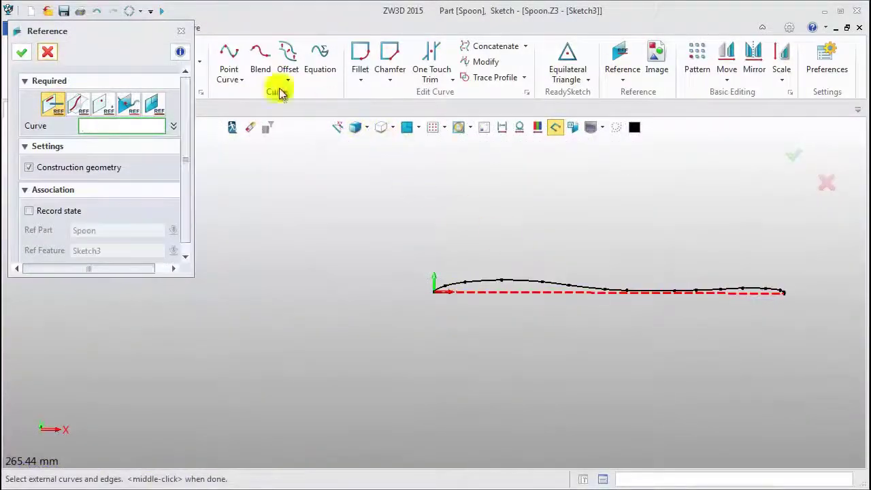
{"action": "left_click", "coordinate": [181, 31]}
- Insert the Spoon_Front.jpg image into the sketch with its first point at 0
{"action": "left_click", "coordinate": [406, 127]}
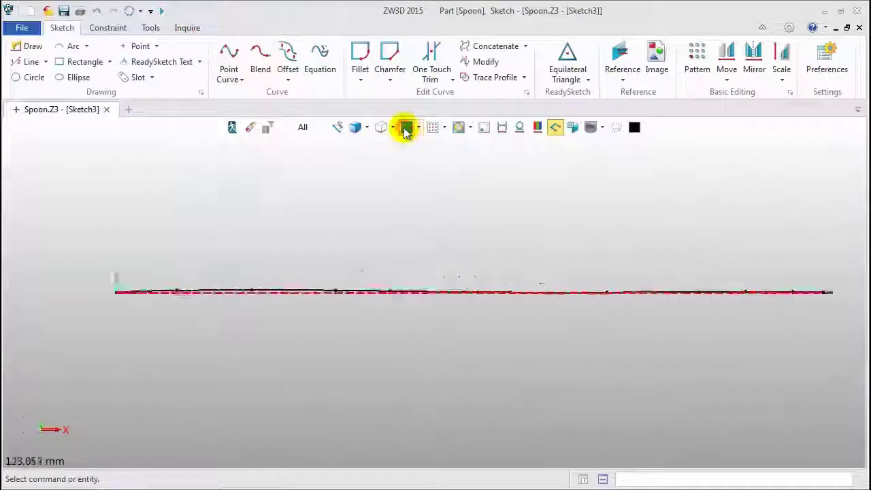
{"action": "scroll", "coordinate": [477, 310], "scroll_direction": "down", "scroll_amount": 2}
{"action": "scroll", "coordinate": [481, 311], "scroll_direction": "down", "scroll_amount": 3}
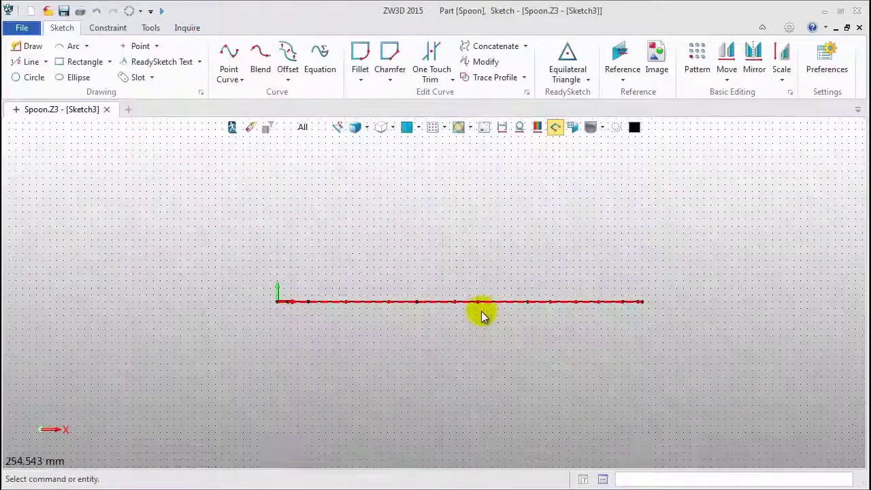
{"action": "left_click", "coordinate": [657, 58]}
{"action": "left_click", "coordinate": [371, 190]}
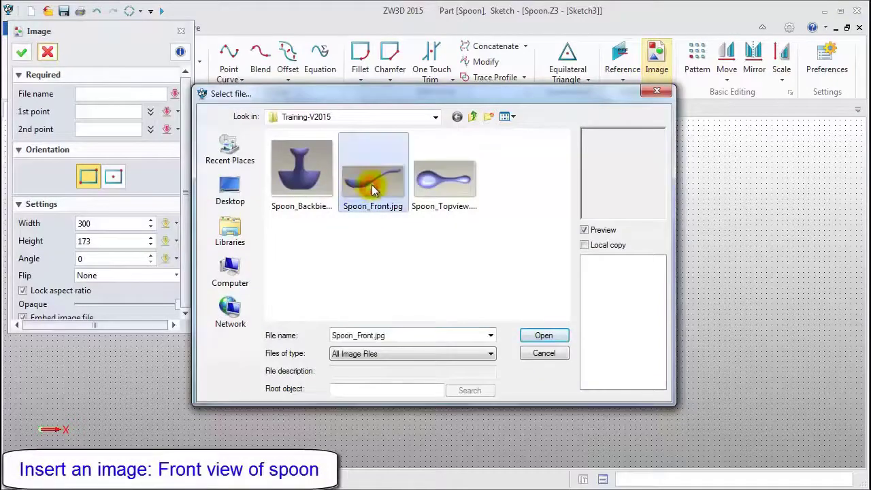
{"action": "left_click", "coordinate": [542, 335]}
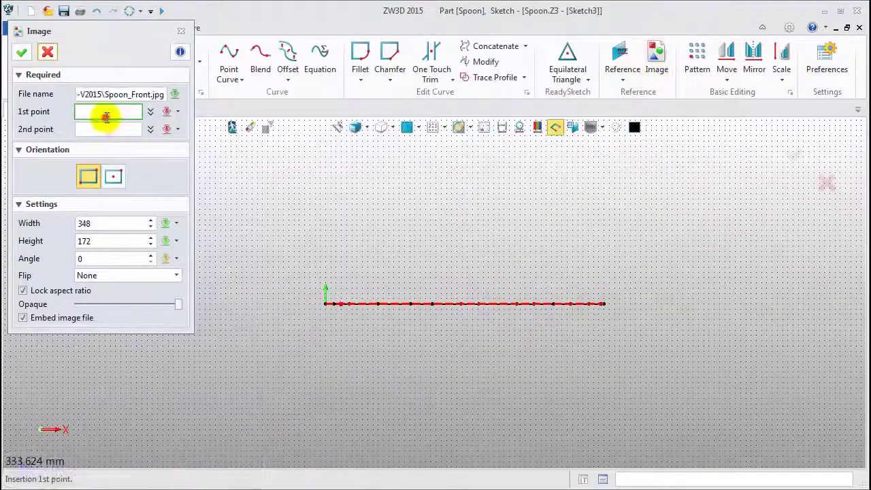
{"action": "type", "text": "0"}
{"action": "key", "text": "Return"}
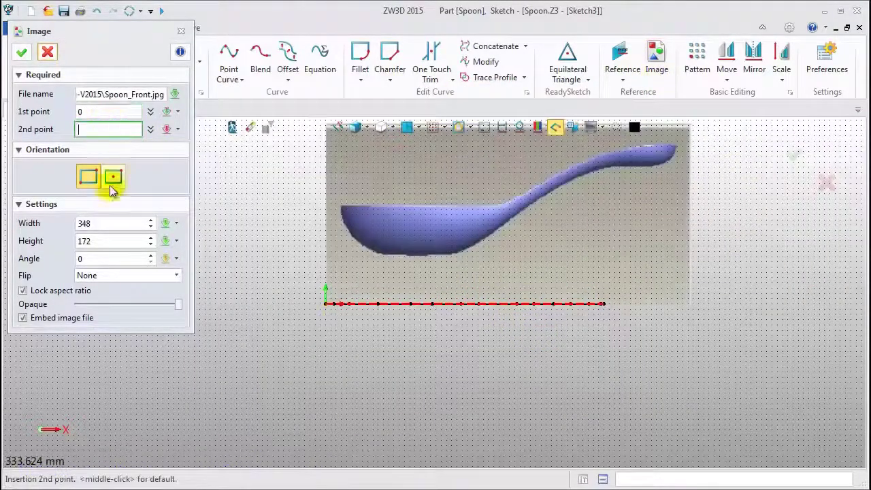
- Set the front-view image's width to 300 with the aspect ratio locked and finish the image insertion
{"action": "left_click", "coordinate": [109, 224]}
{"action": "type", "text": "300"}
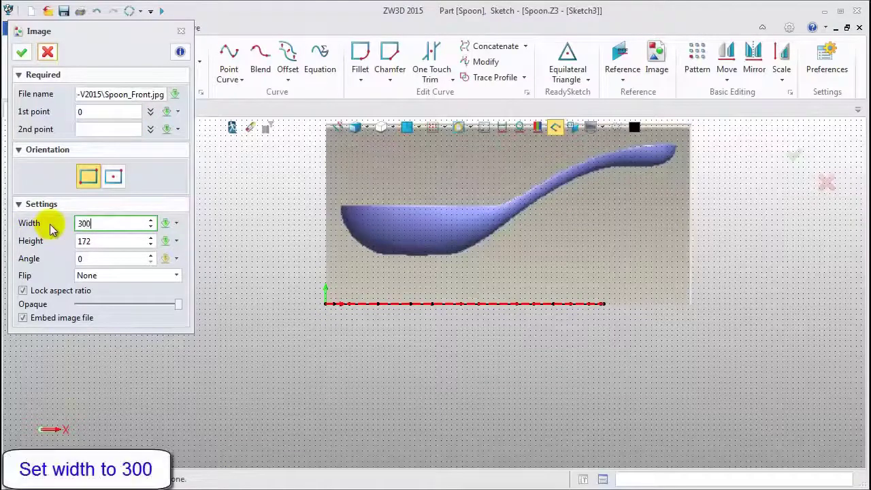
{"action": "key", "text": "Return"}
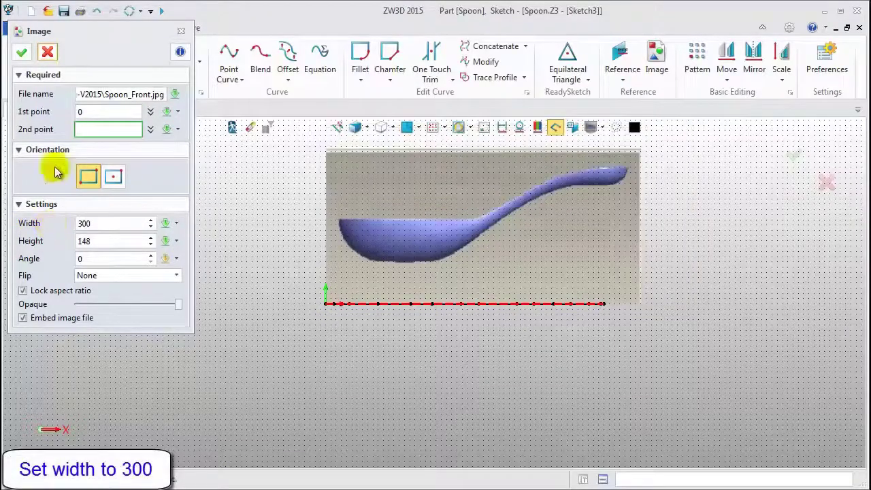
{"action": "left_click", "coordinate": [22, 52]}
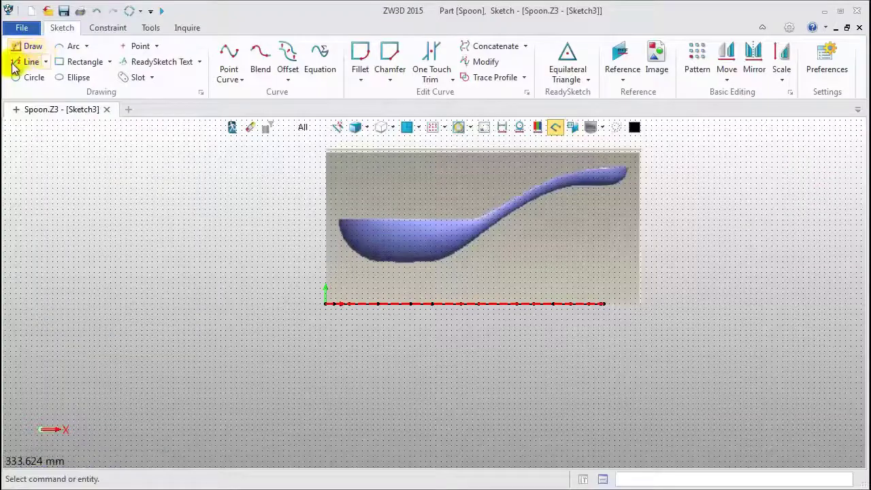
- Draw a vertical line about 40 mm long down from the bowl's outer rim corner at about 12.6,80.7
{"action": "left_click", "coordinate": [27, 61]}
{"action": "scroll", "coordinate": [347, 224], "scroll_direction": "up", "scroll_amount": 4}
{"action": "scroll", "coordinate": [334, 225], "scroll_direction": "up", "scroll_amount": 2}
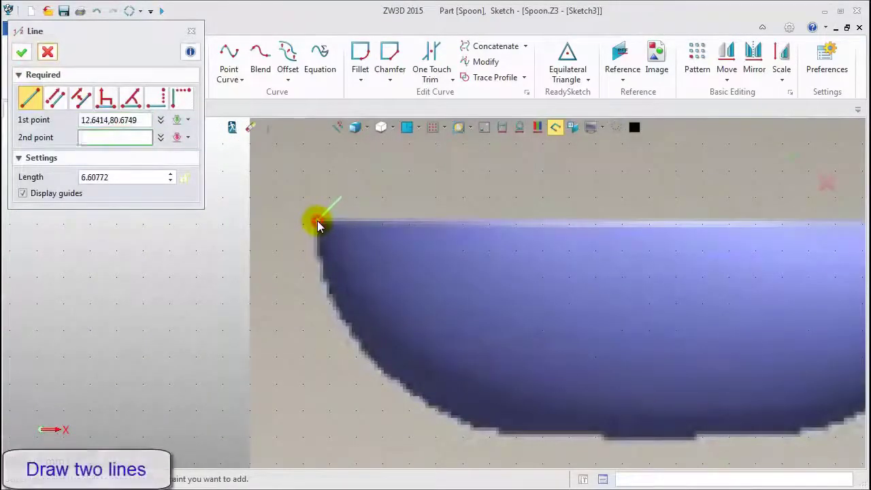
{"action": "left_click", "coordinate": [318, 224]}
{"action": "scroll", "coordinate": [318, 225], "scroll_direction": "down", "scroll_amount": 3}
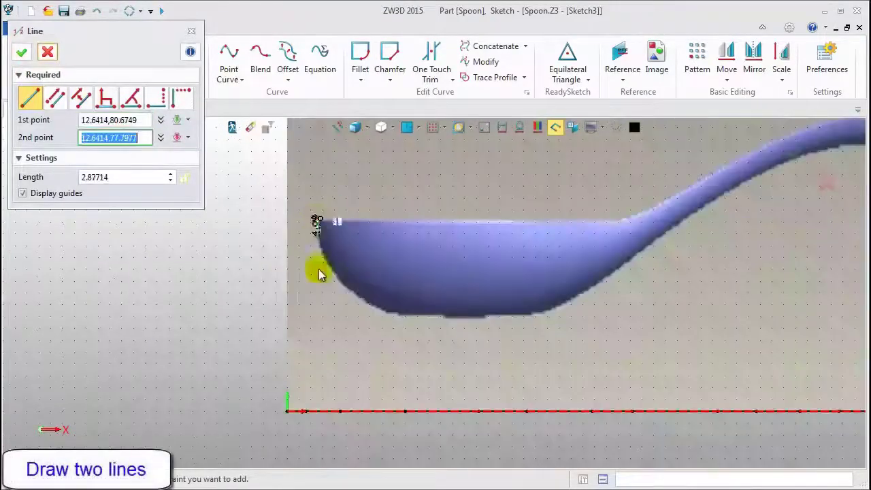
{"action": "left_click", "coordinate": [318, 316]}
{"action": "middle_click", "coordinate": [318, 317]}
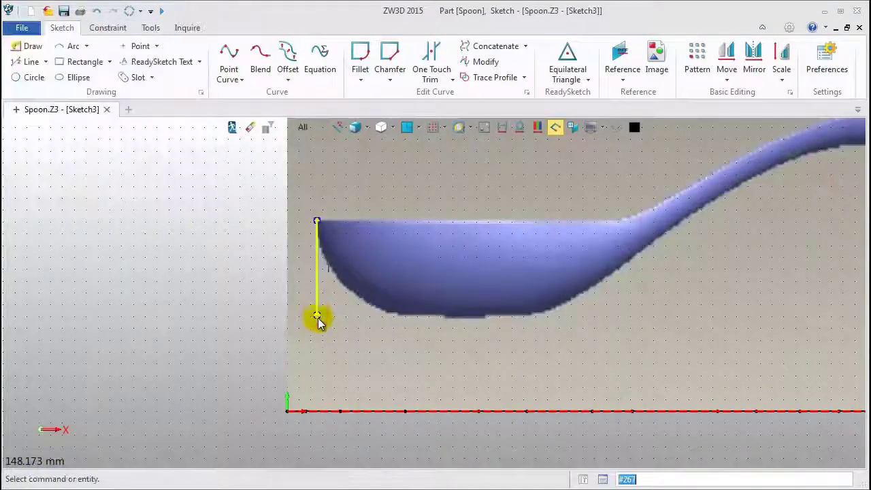
- Draw a horizontal line from the vertical line's lower end along the underside of the bowl
{"action": "middle_click", "coordinate": [320, 320]}
{"action": "left_click", "coordinate": [317, 316]}
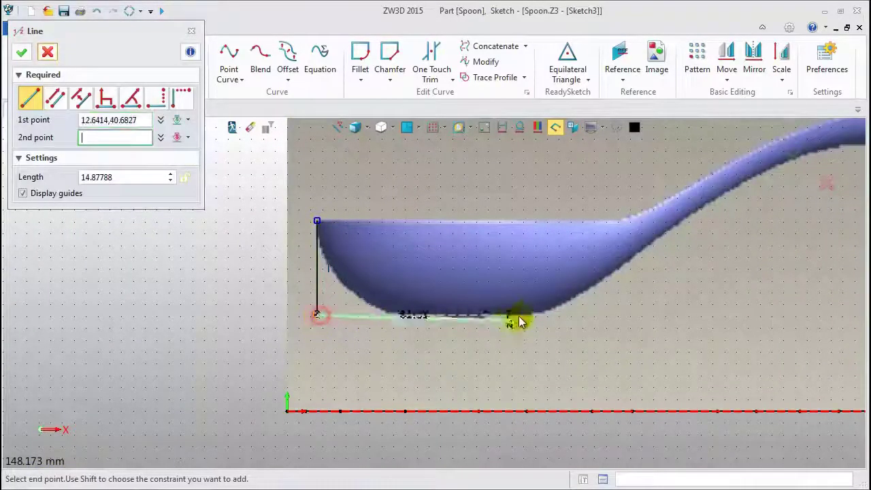
{"action": "left_click", "coordinate": [572, 320]}
{"action": "middle_click", "coordinate": [574, 317]}
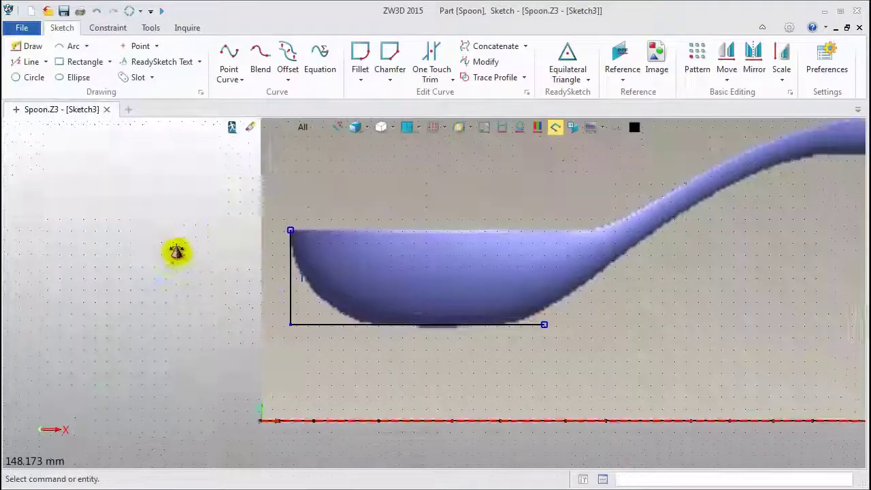
- Move the front-view image and both lines from the lines' shared corner to the sketch origin
{"action": "left_click_drag", "start_coordinate": [227, 227], "coordinate": [367, 367]}
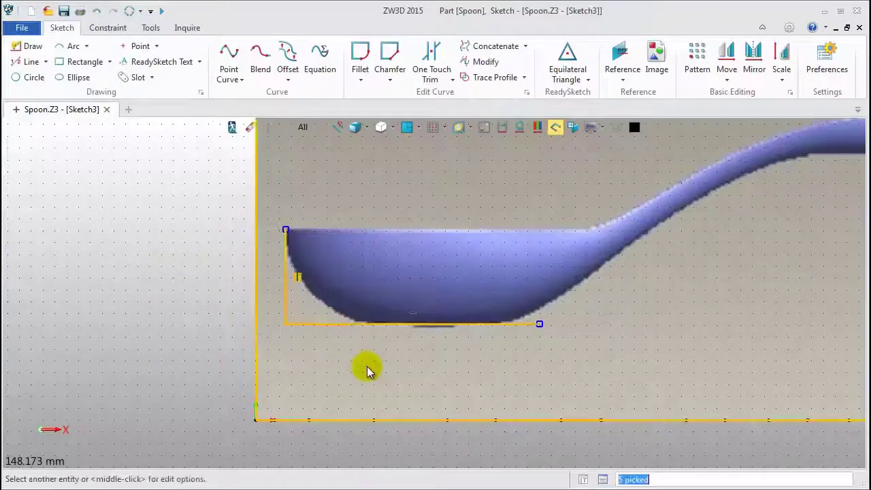
{"action": "right_click", "coordinate": [170, 196]}
{"action": "left_click", "coordinate": [233, 233]}
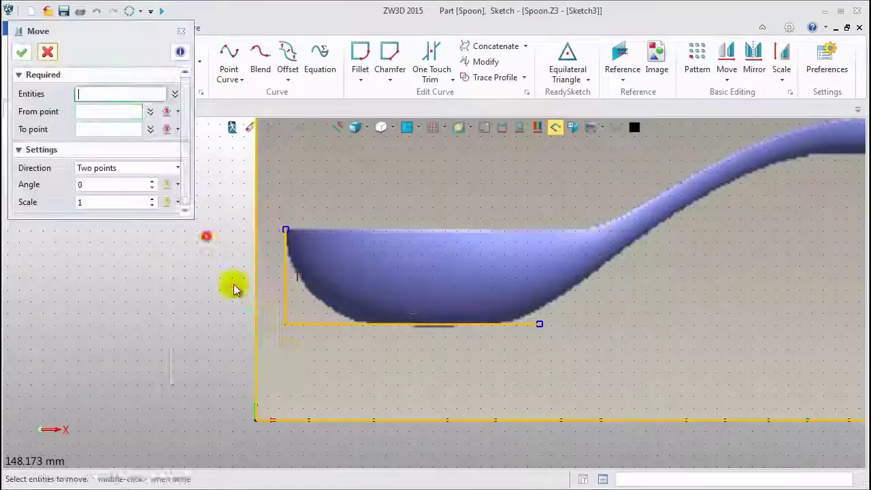
{"action": "left_click", "coordinate": [287, 325]}
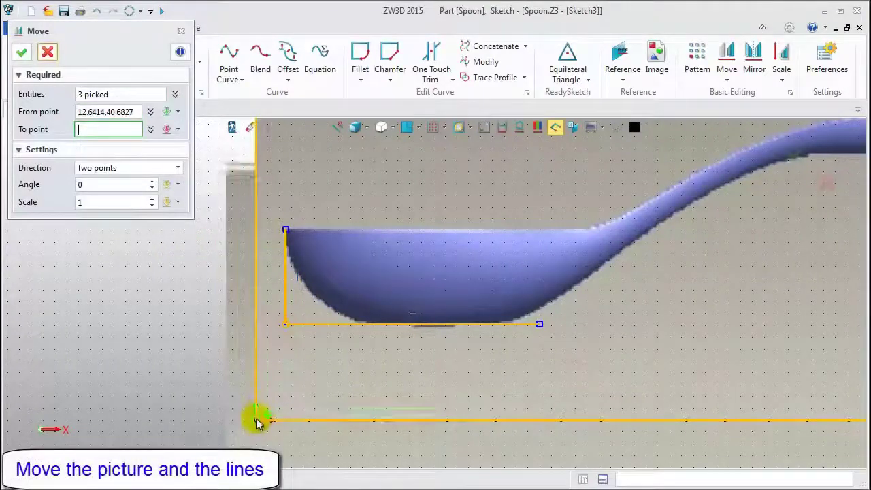
{"action": "key", "text": "Return"}
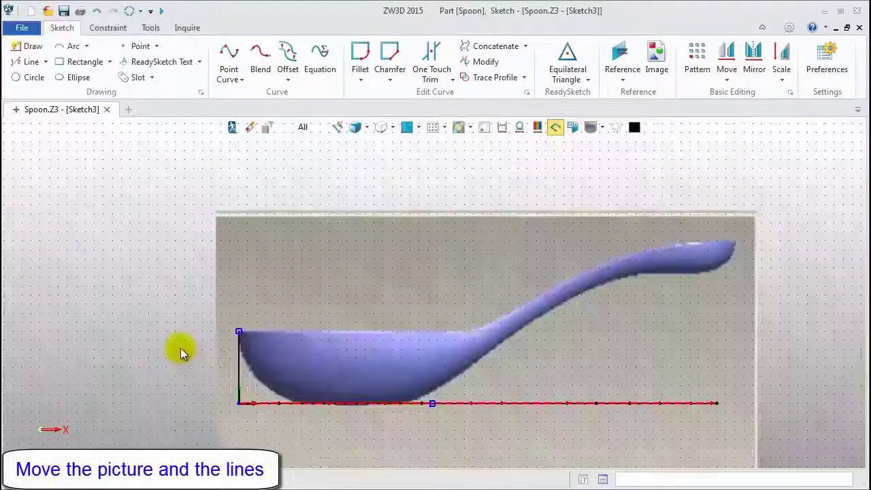
- Draw a 100 mm vertical line upward from the referenced curve's handle end at 265.09,0
{"action": "left_click", "coordinate": [27, 62]}
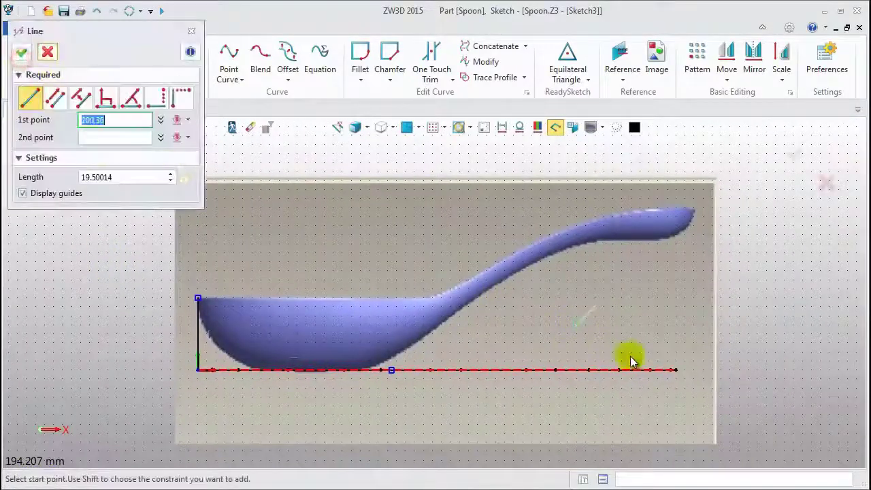
{"action": "left_click", "coordinate": [677, 371]}
{"action": "left_click", "coordinate": [674, 196]}
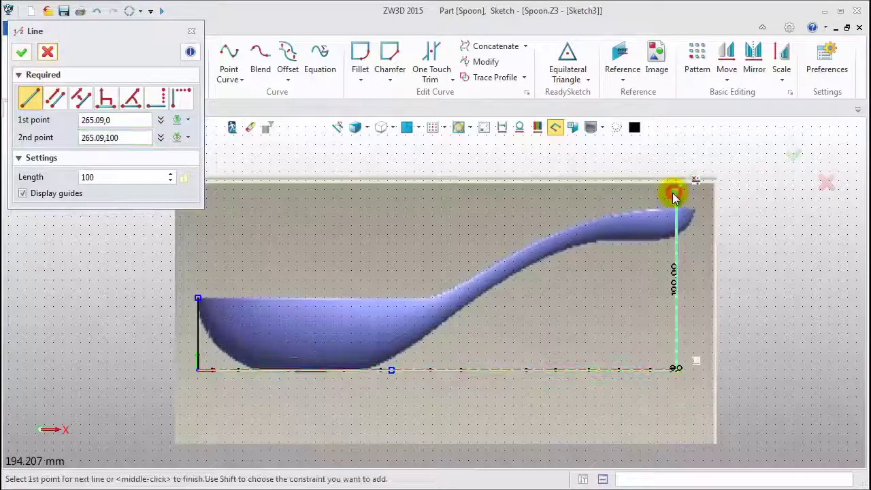
{"action": "middle_click", "coordinate": [672, 194]}
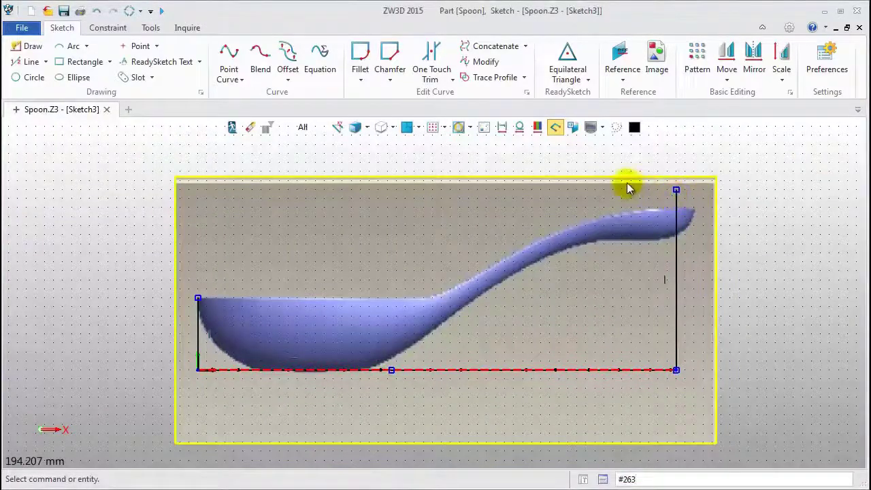
- Resize the front-view image to a width of 290 with the aspect ratio locked
{"action": "double_click", "coordinate": [578, 190]}
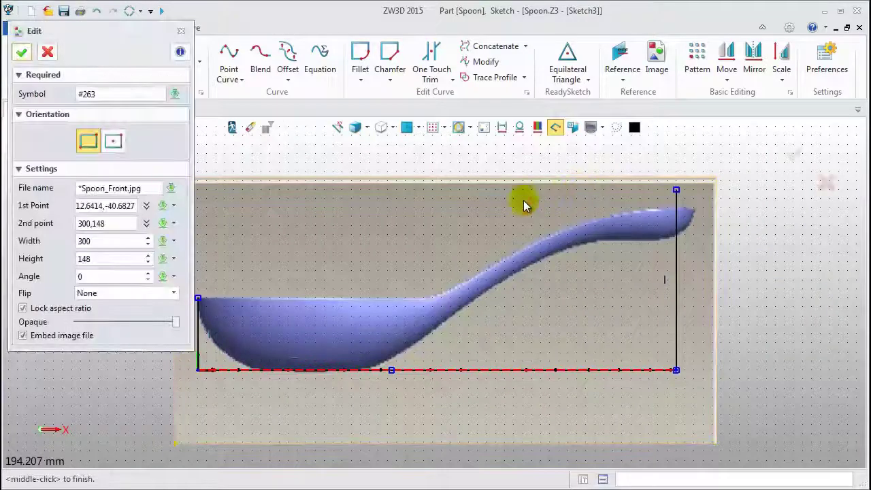
{"action": "double_click", "coordinate": [113, 240]}
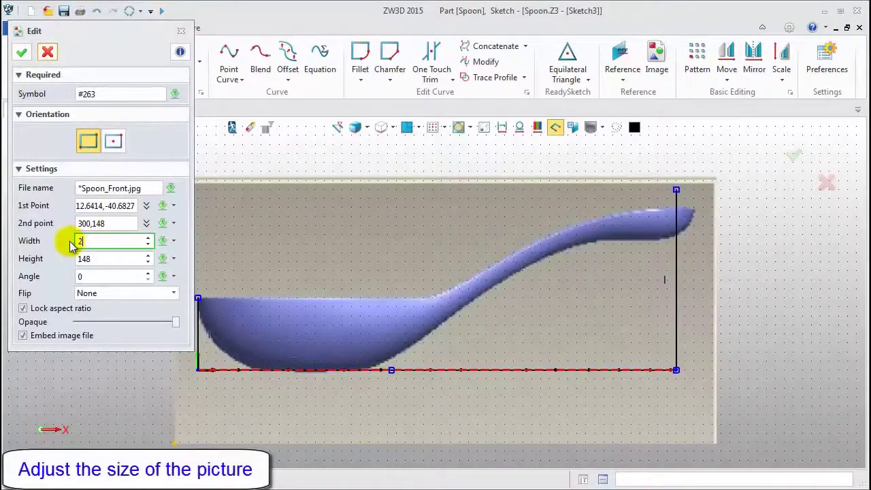
{"action": "type", "text": "290"}
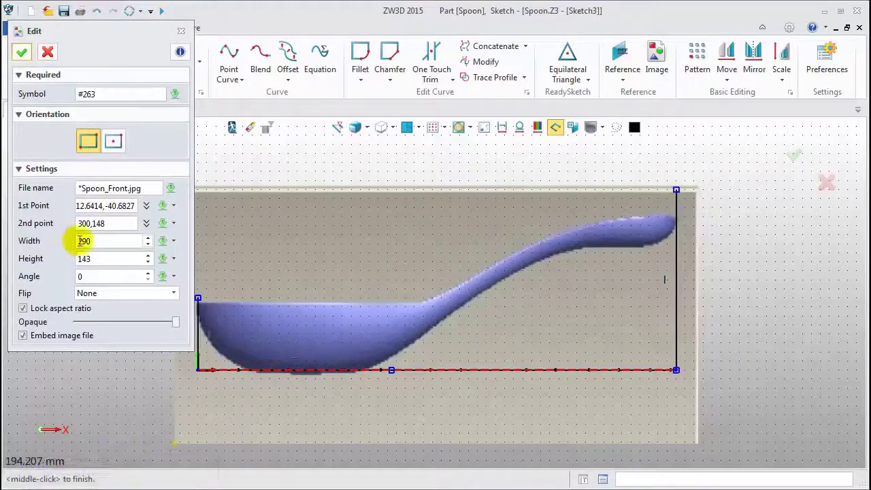
{"action": "left_click", "coordinate": [22, 54]}
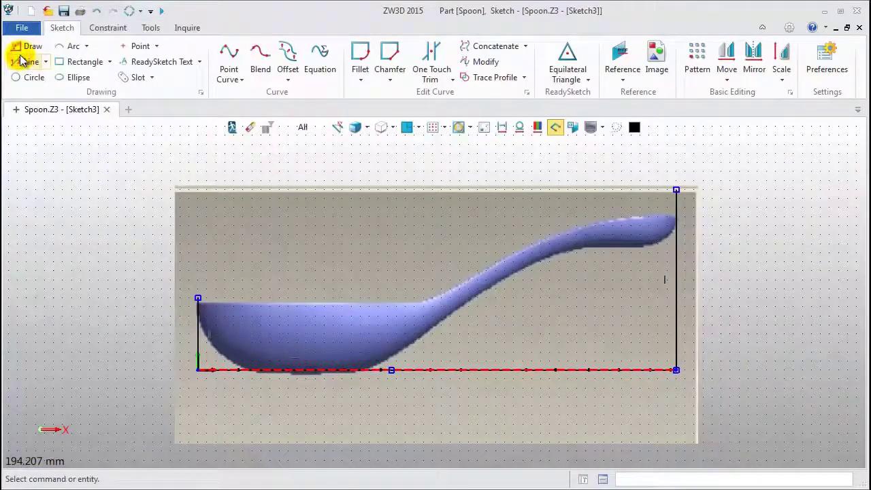
- Convert the vertical lines at the handle end and the bowl end to construction geometry
{"action": "right_click", "coordinate": [678, 284]}
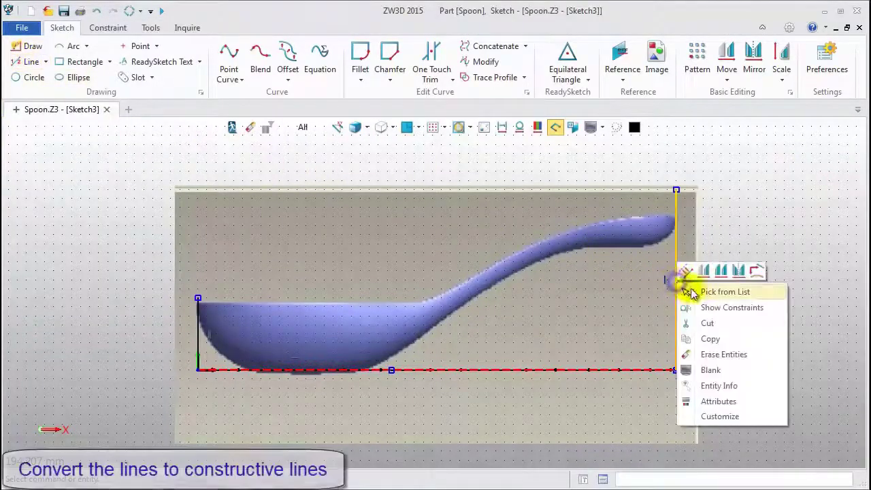
{"action": "left_click", "coordinate": [685, 272]}
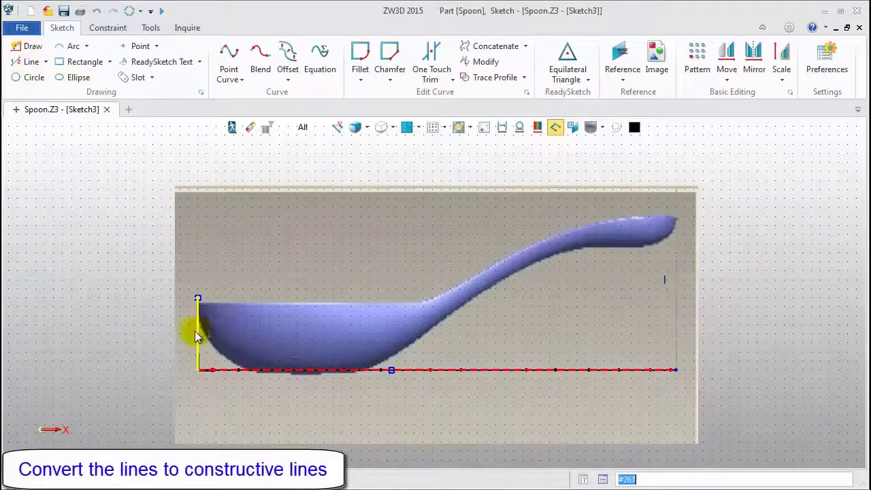
{"action": "right_click", "coordinate": [196, 333]}
{"action": "left_click", "coordinate": [204, 318]}
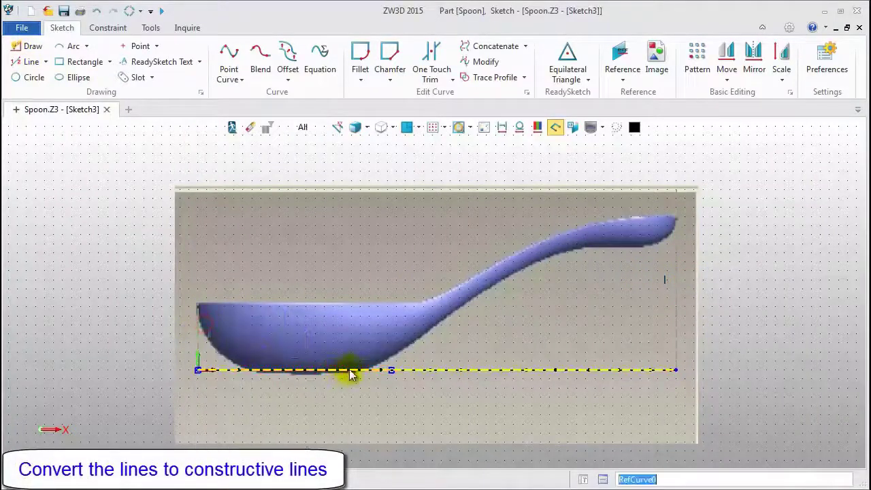
- Blank the referenced spoon curve and convert the horizontal line under the bowl to construction geometry
{"action": "right_click", "coordinate": [443, 377]}
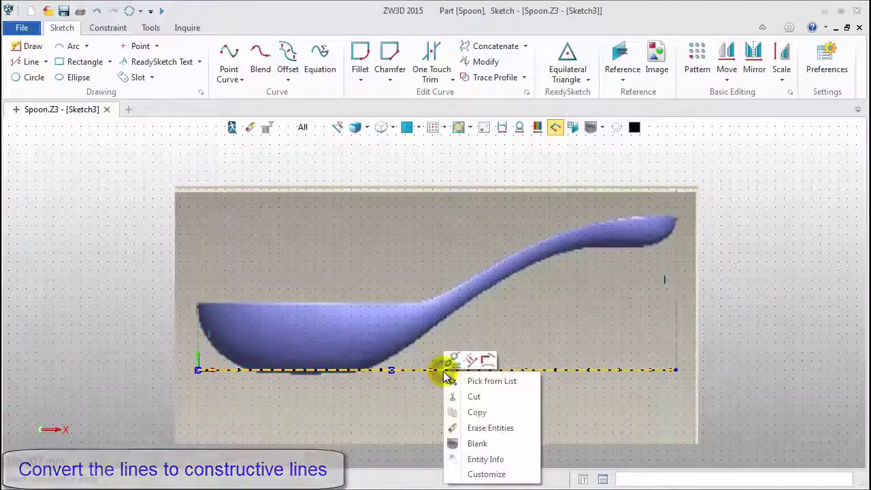
{"action": "left_click", "coordinate": [469, 440]}
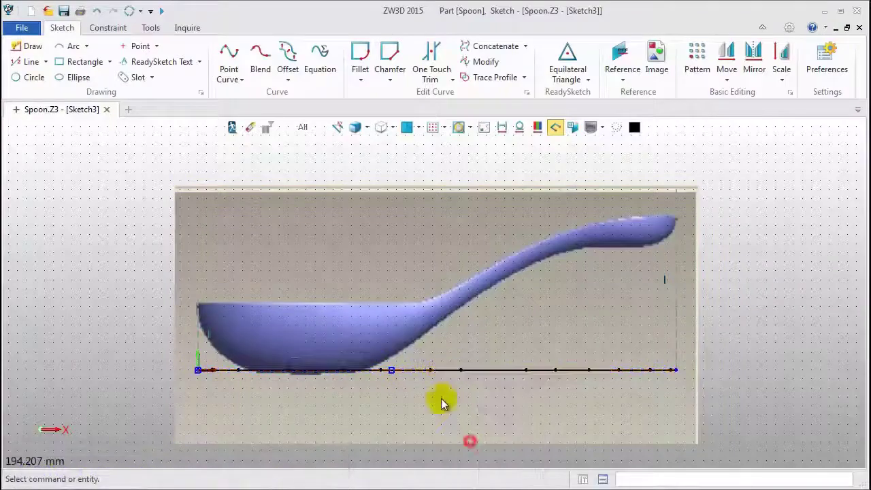
{"action": "right_click", "coordinate": [368, 371]}
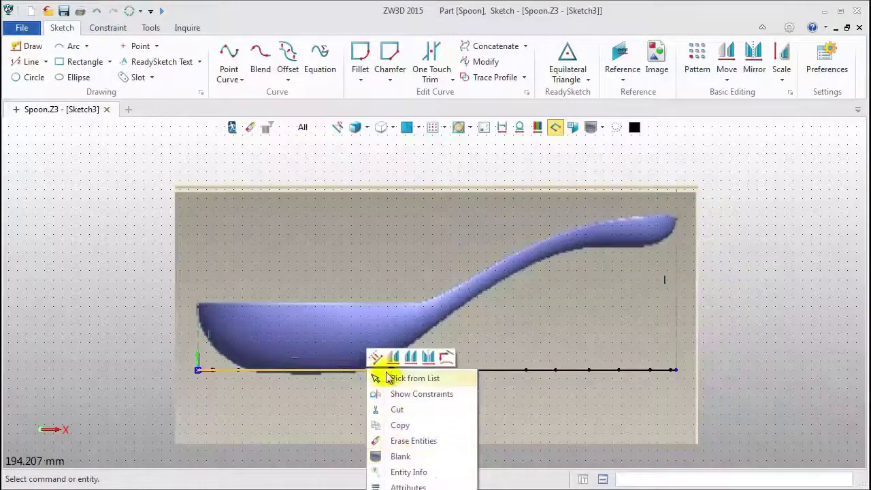
{"action": "left_click", "coordinate": [377, 358]}
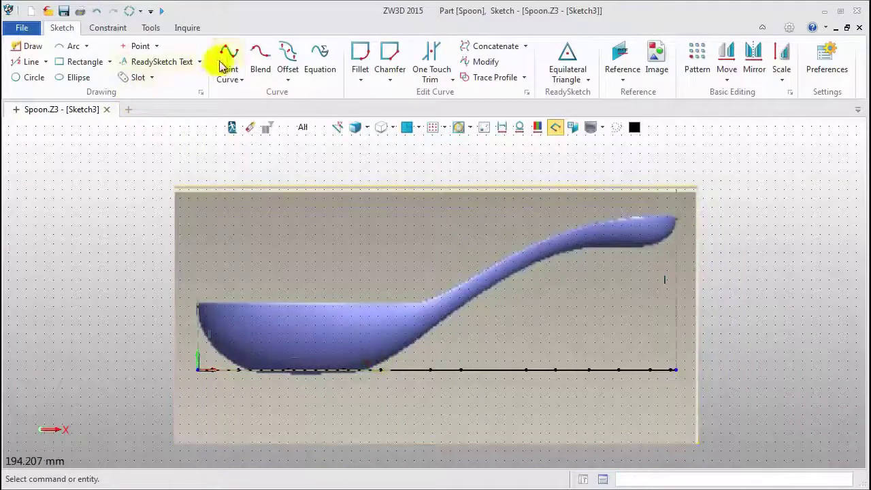
- Draw a horizontal line about 122 mm long along the bowl's rim, from the bowl end to where the handle begins rising
{"action": "left_click", "coordinate": [27, 60]}
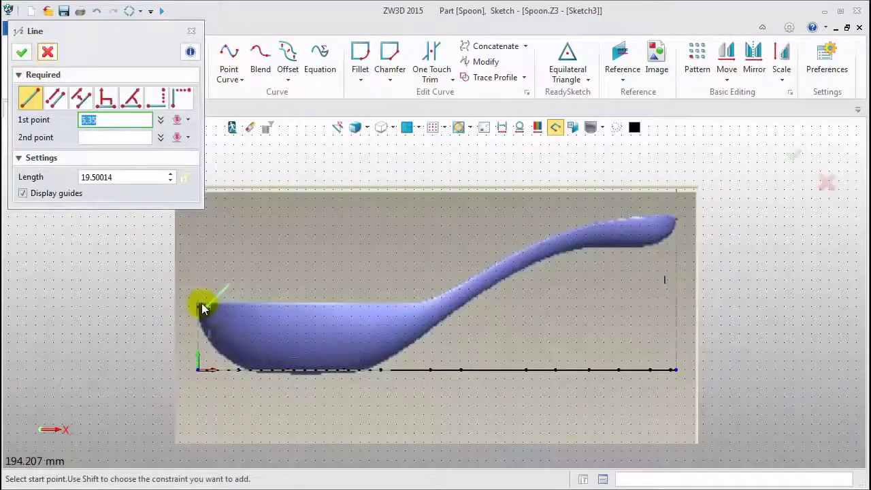
{"action": "scroll", "coordinate": [201, 308], "scroll_direction": "up", "scroll_amount": 4}
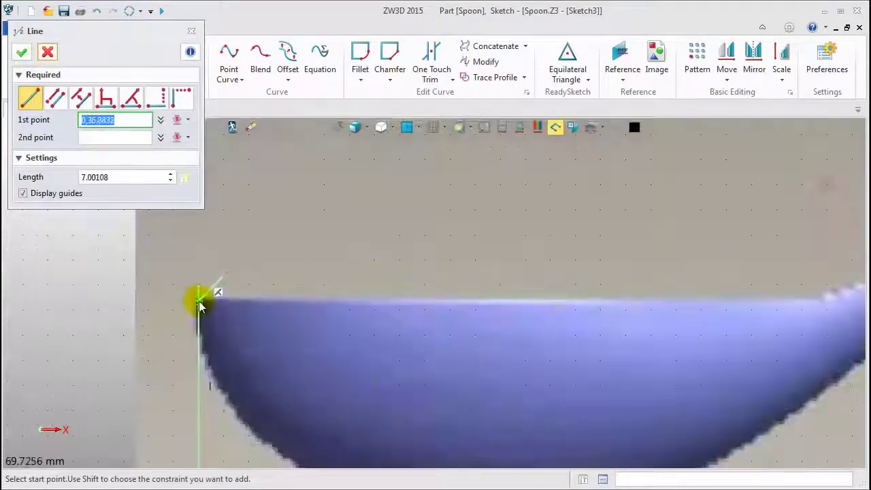
{"action": "scroll", "coordinate": [201, 305], "scroll_direction": "up", "scroll_amount": 2}
{"action": "left_click", "coordinate": [205, 294]}
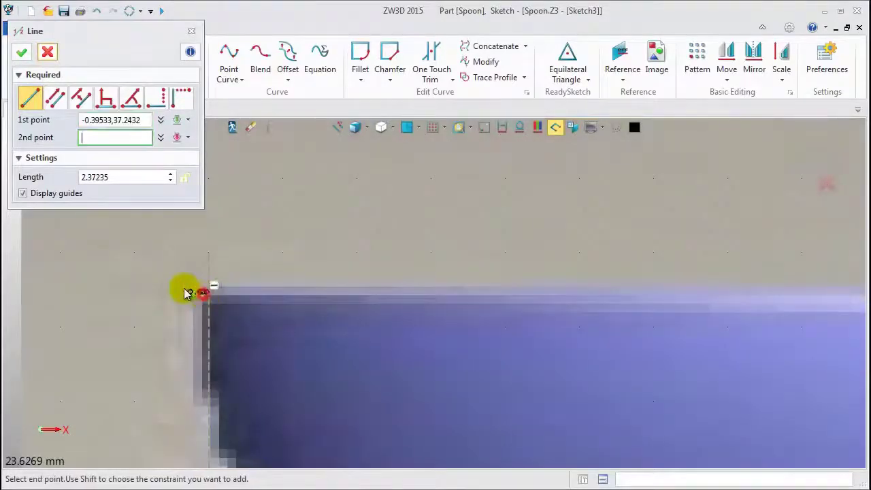
{"action": "scroll", "coordinate": [346, 311], "scroll_direction": "down", "scroll_amount": 4}
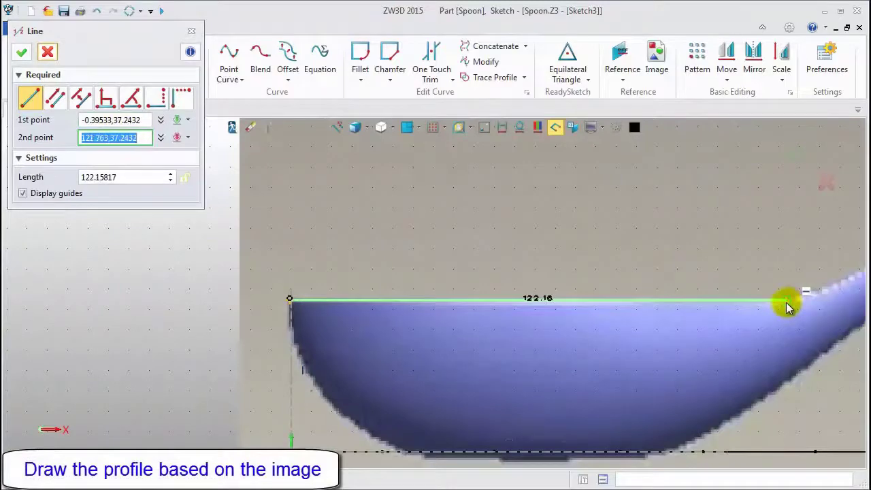
{"action": "left_click", "coordinate": [785, 301]}
- Trace the handle's upper edge with a degree 3 point curve from the rim line's end to the vertical construction line at the handle end
{"action": "middle_click_drag", "start_coordinate": [781, 274], "coordinate": [478, 284]}
{"action": "scroll", "coordinate": [440, 286], "scroll_direction": "up", "scroll_amount": 2}
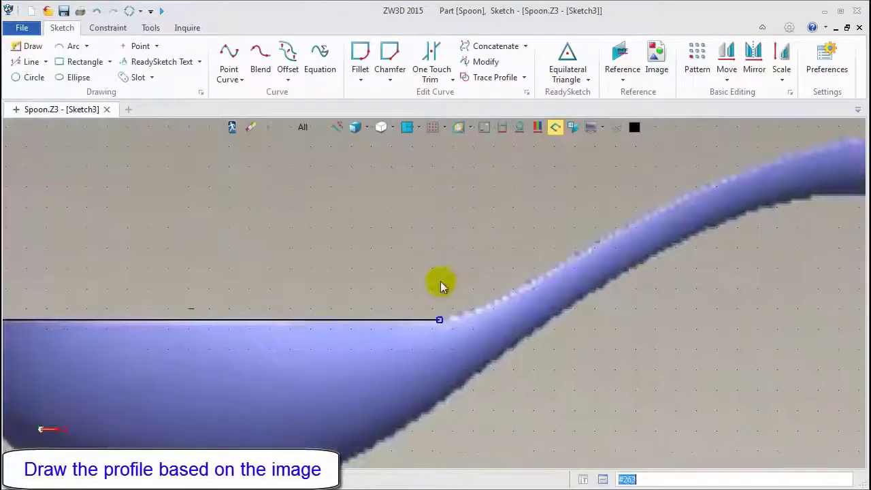
{"action": "left_click", "coordinate": [230, 54]}
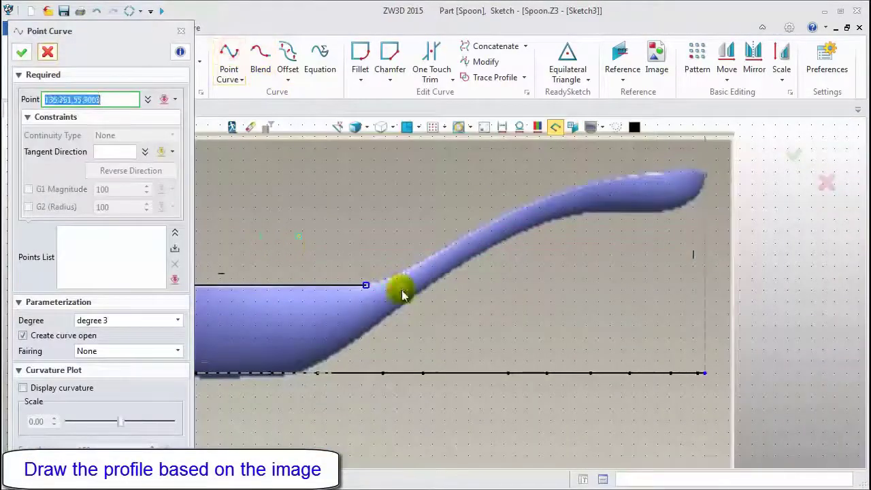
{"action": "left_click", "coordinate": [366, 285]}
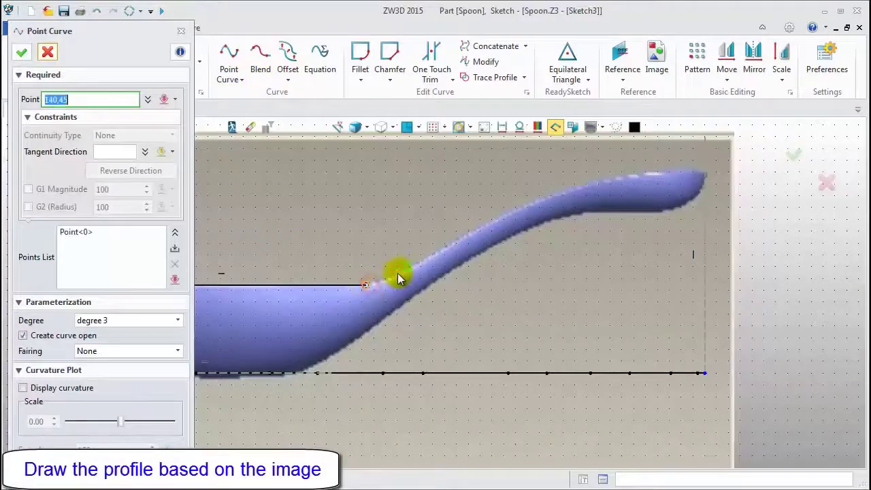
{"action": "scroll", "coordinate": [399, 277], "scroll_direction": "up", "scroll_amount": 2}
{"action": "left_click", "coordinate": [388, 280]}
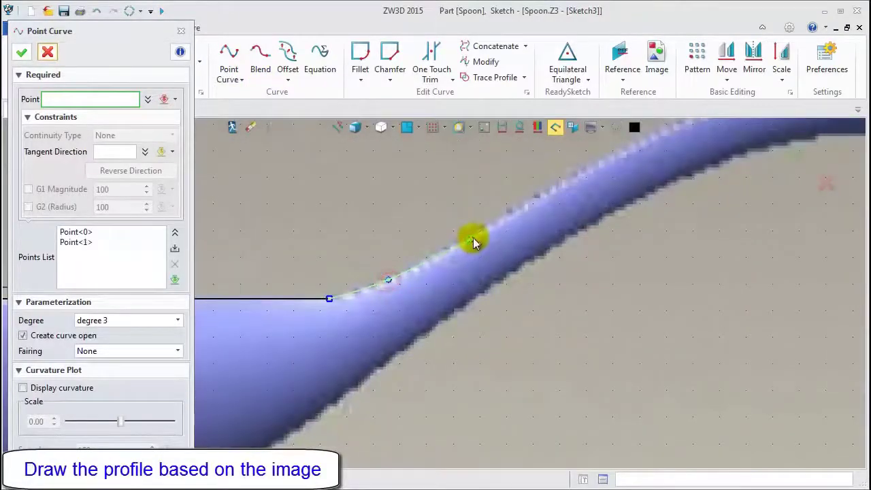
{"action": "left_click", "coordinate": [474, 240]}
{"action": "scroll", "coordinate": [360, 334], "scroll_direction": "down", "scroll_amount": 2}
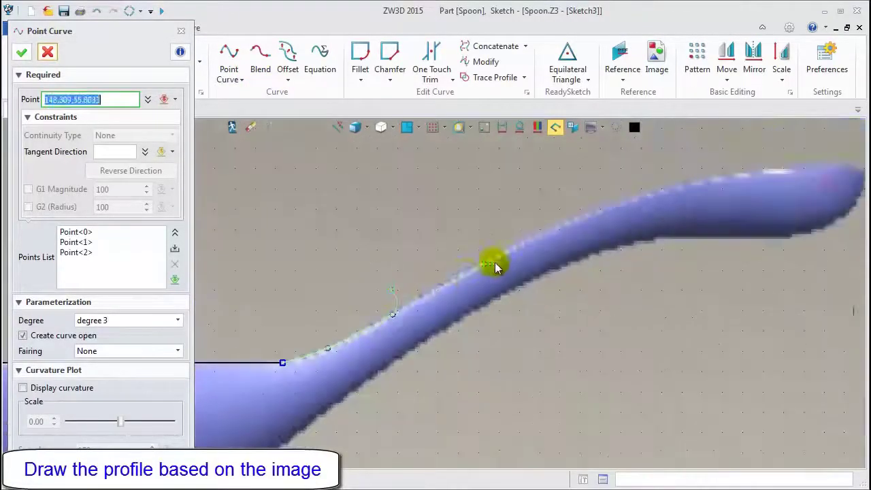
{"action": "left_click", "coordinate": [504, 256]}
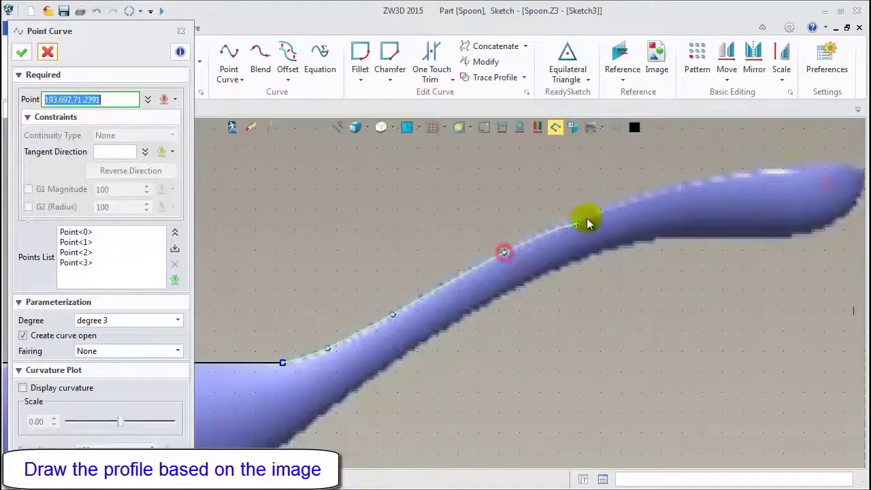
{"action": "left_click", "coordinate": [594, 216]}
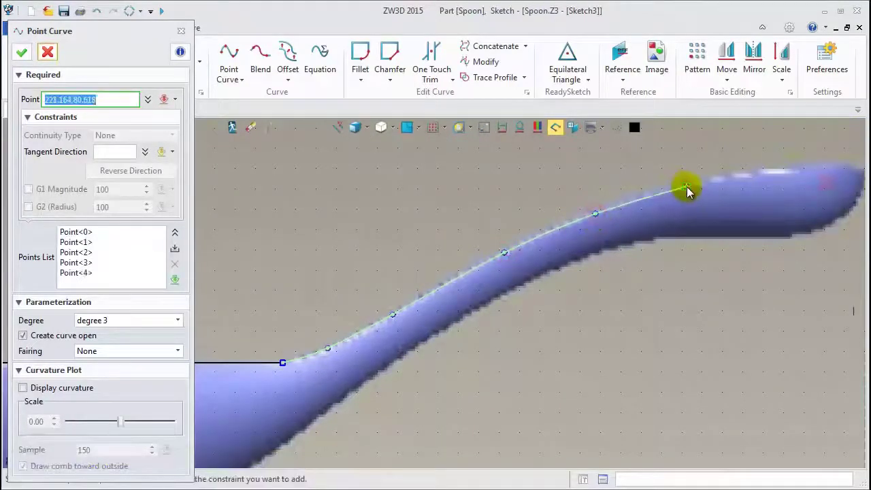
{"action": "left_click", "coordinate": [689, 187]}
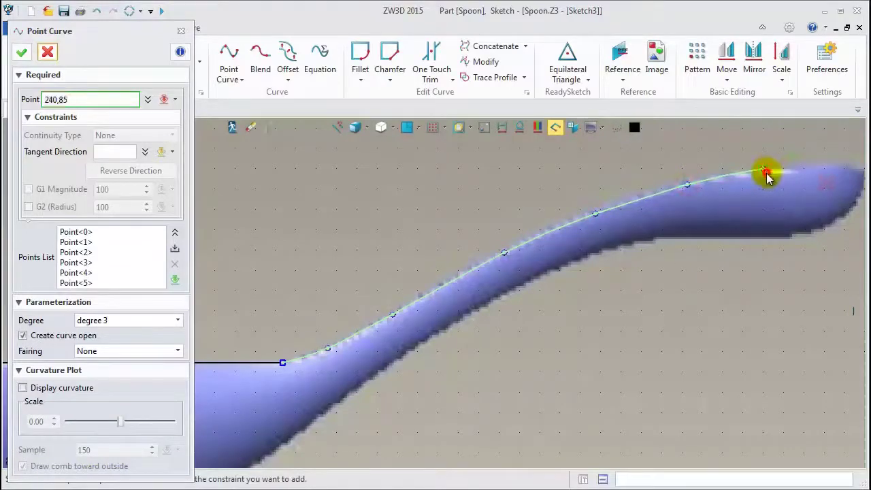
{"action": "left_click", "coordinate": [766, 175]}
{"action": "middle_click_drag", "start_coordinate": [767, 177], "coordinate": [613, 220]}
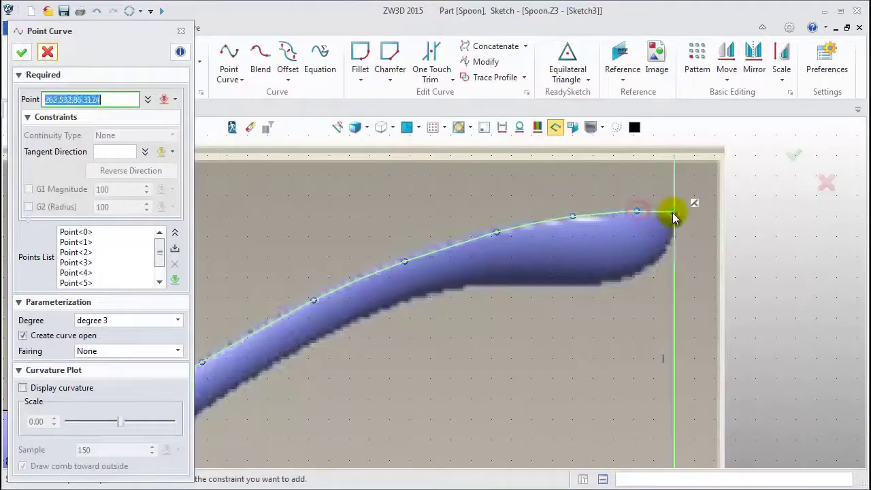
{"action": "left_click", "coordinate": [674, 217]}
{"action": "scroll", "coordinate": [700, 213], "scroll_direction": "down", "scroll_amount": 2}
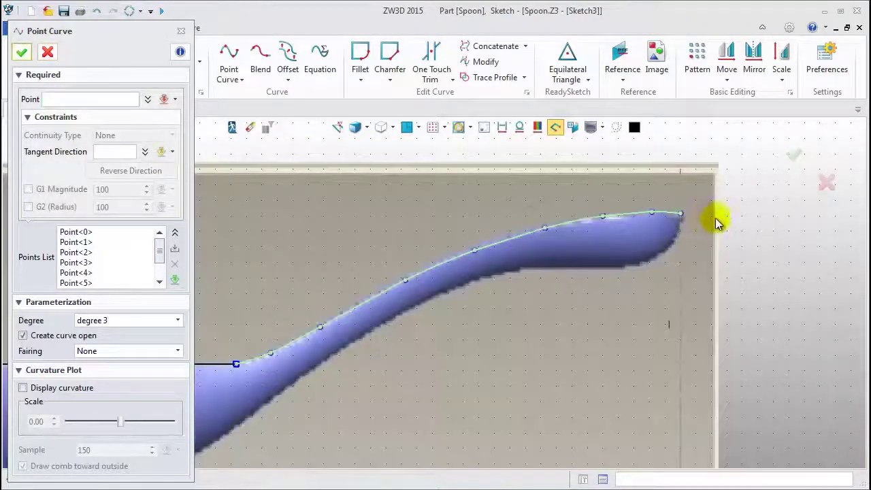
{"action": "middle_click", "coordinate": [552, 336]}
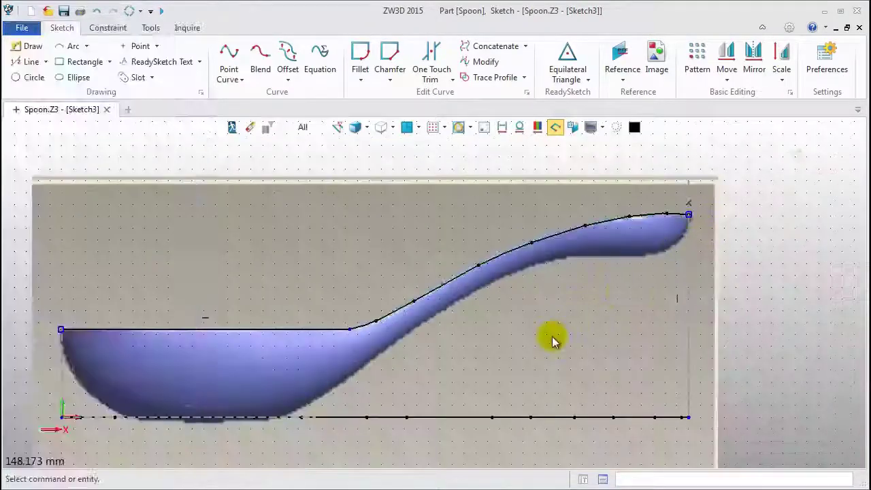
{"action": "left_click", "coordinate": [361, 60]}
{"action": "left_click", "coordinate": [365, 323]}
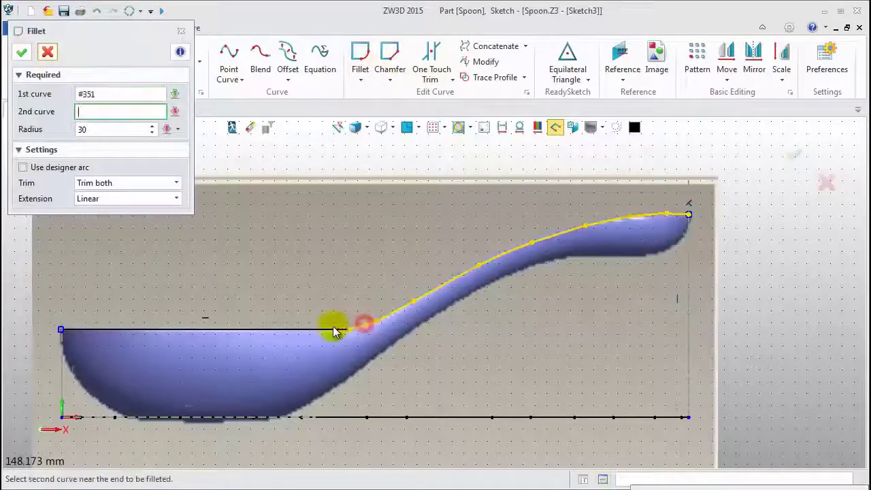
{"action": "left_click", "coordinate": [334, 331]}
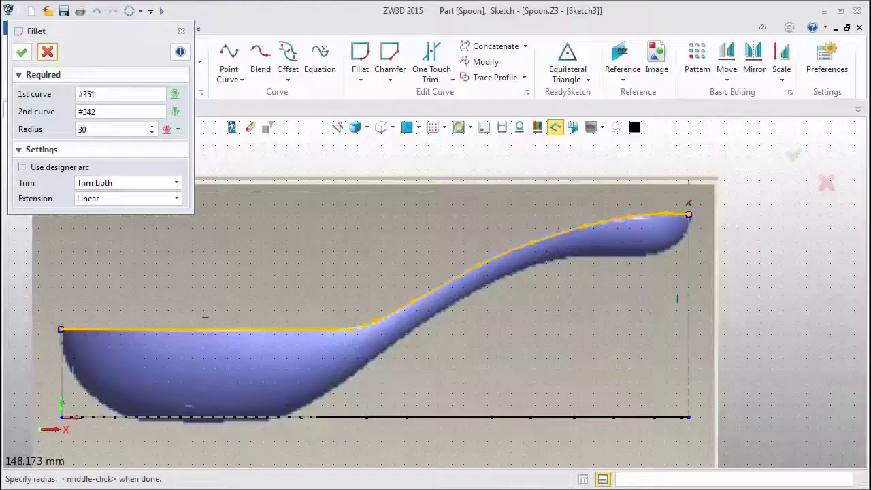
{"action": "left_click", "coordinate": [181, 31]}
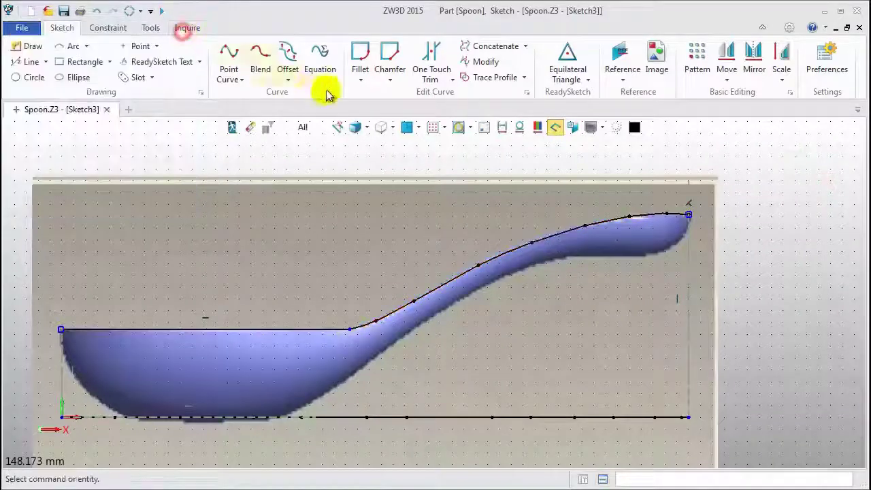
- Fillet the corner between the bowl's rim line and the upper handle curve with radius 30, trimming both curves
{"action": "left_click", "coordinate": [360, 59]}
{"action": "left_click", "coordinate": [318, 330]}
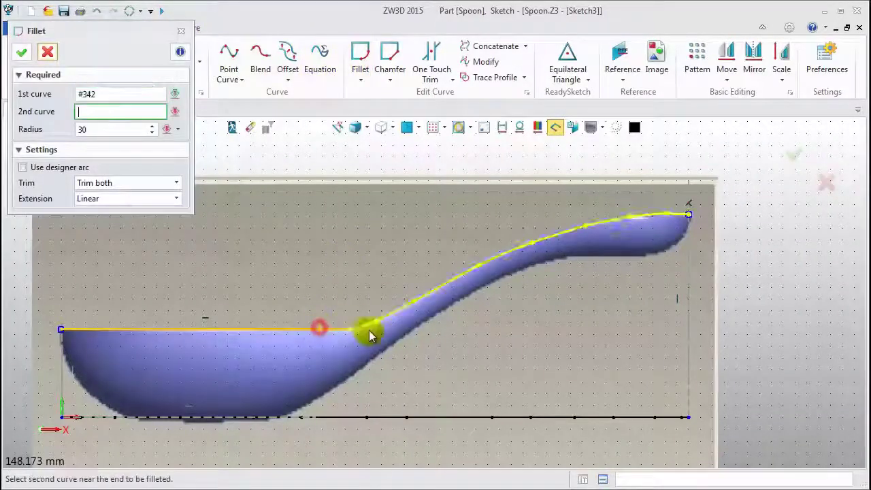
{"action": "left_click", "coordinate": [363, 329]}
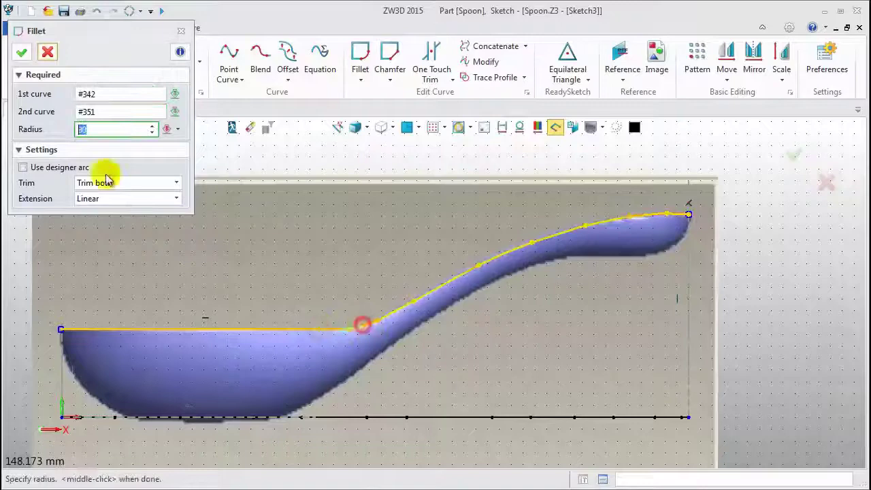
{"action": "left_click", "coordinate": [22, 52]}
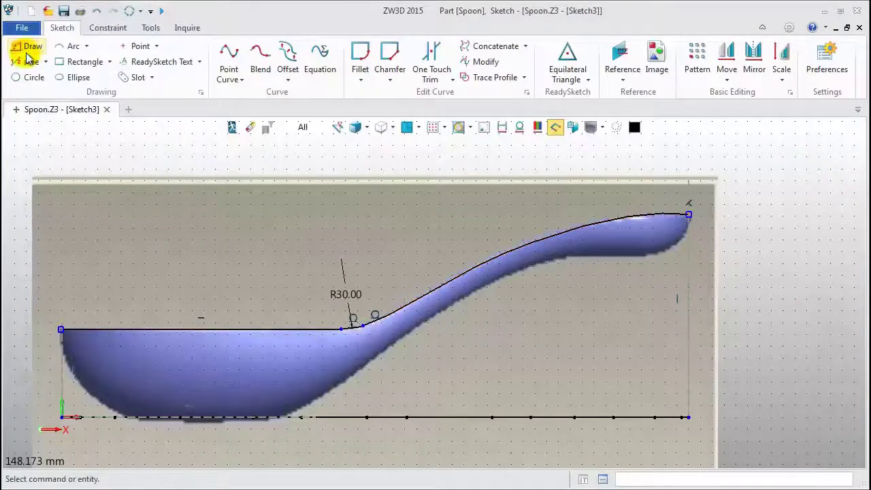
- Concatenate the rim line, the fillet arc and the upper handle curve into one curve using the Local method
{"action": "left_click", "coordinate": [467, 47]}
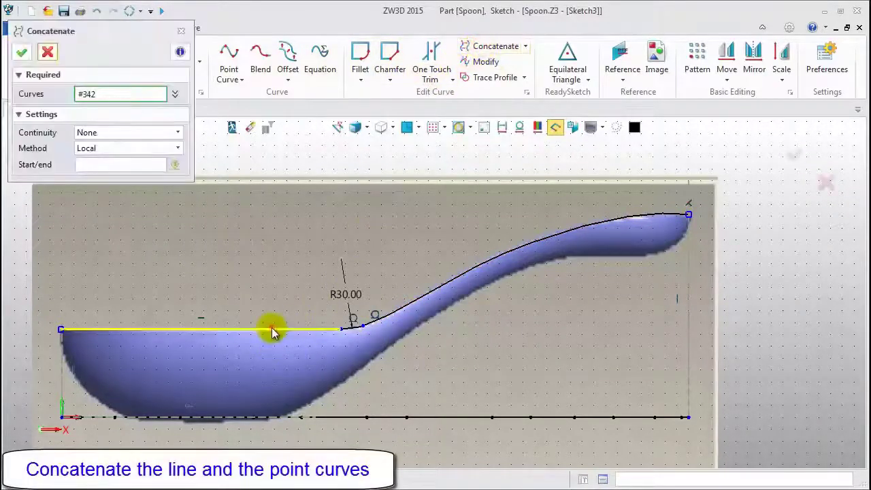
{"action": "left_click", "coordinate": [272, 330]}
{"action": "left_click", "coordinate": [351, 331]}
{"action": "left_click", "coordinate": [369, 320]}
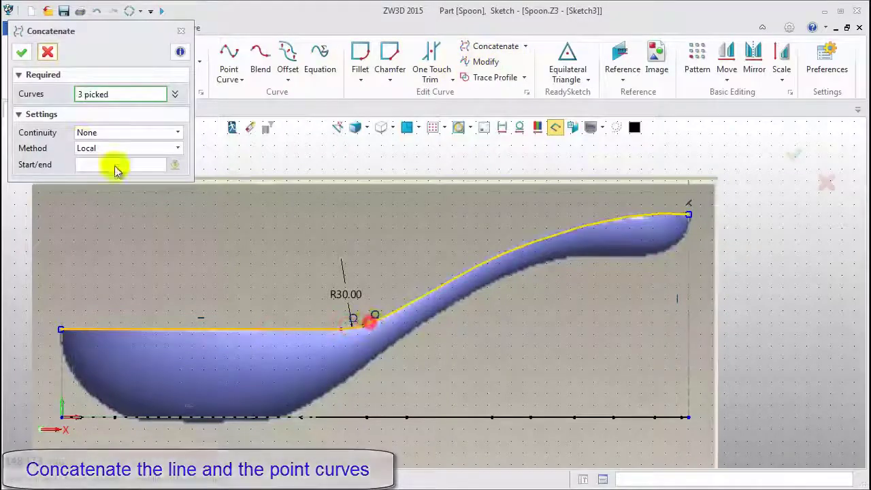
{"action": "left_click", "coordinate": [22, 52]}
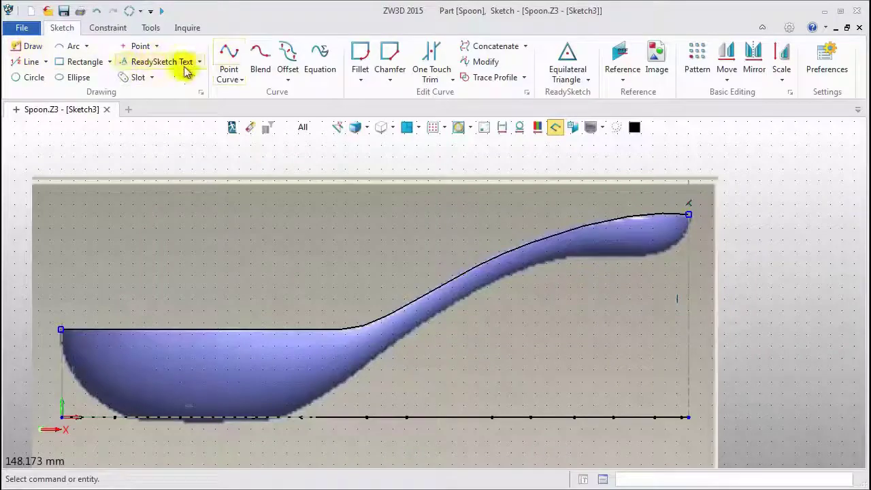
- Trace the bowl's rounded end with a degree 3 point curve from the rim's free end down to the horizontal base line
{"action": "left_click", "coordinate": [230, 58]}
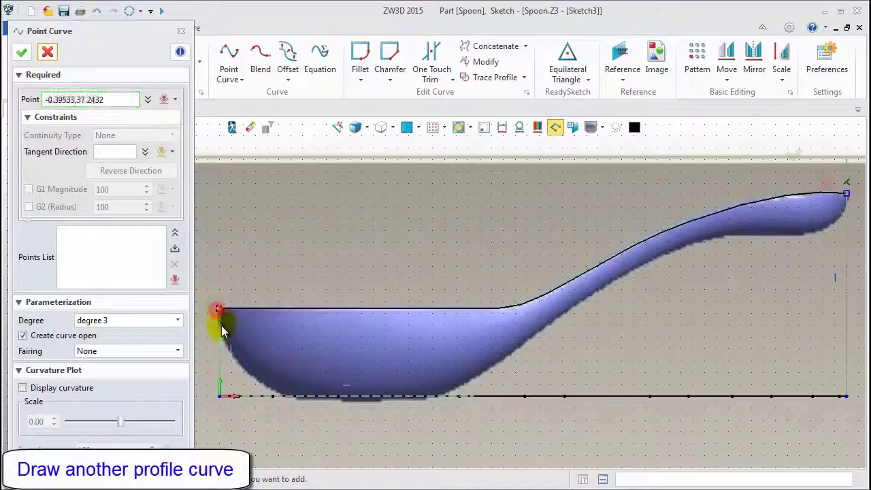
{"action": "left_click", "coordinate": [218, 310]}
{"action": "left_click", "coordinate": [227, 342]}
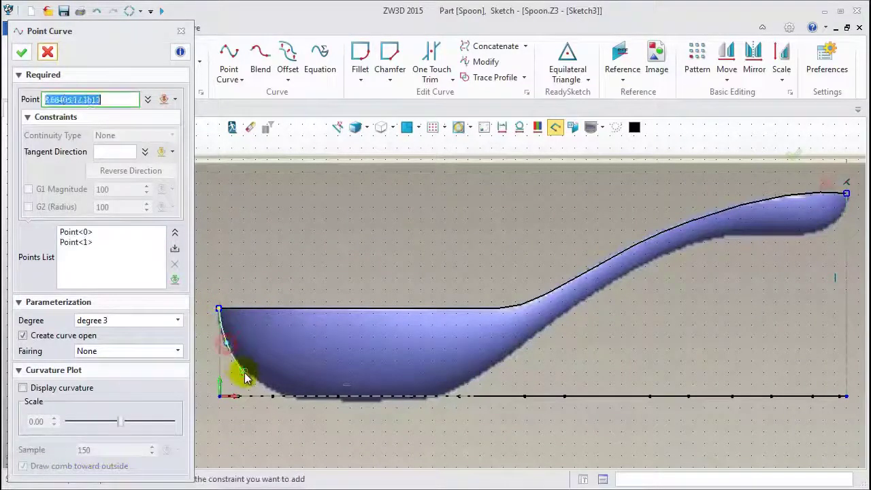
{"action": "left_click", "coordinate": [249, 374]}
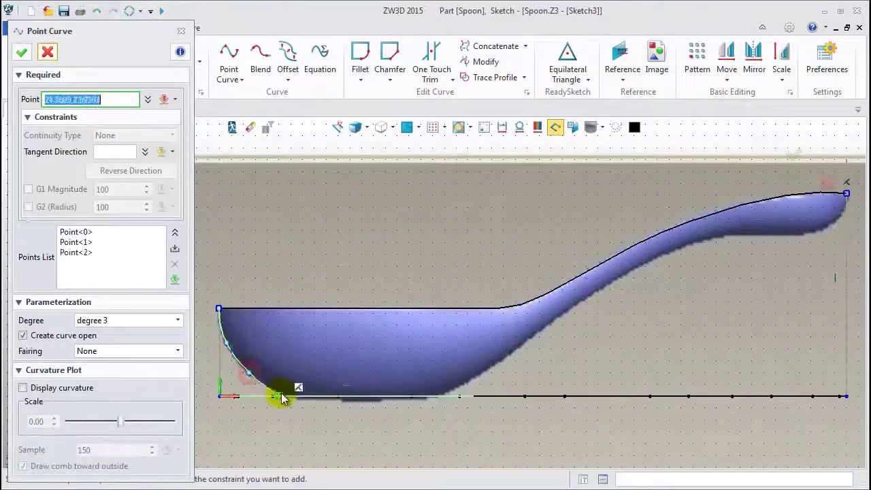
{"action": "scroll", "coordinate": [283, 402], "scroll_direction": "up", "scroll_amount": 2}
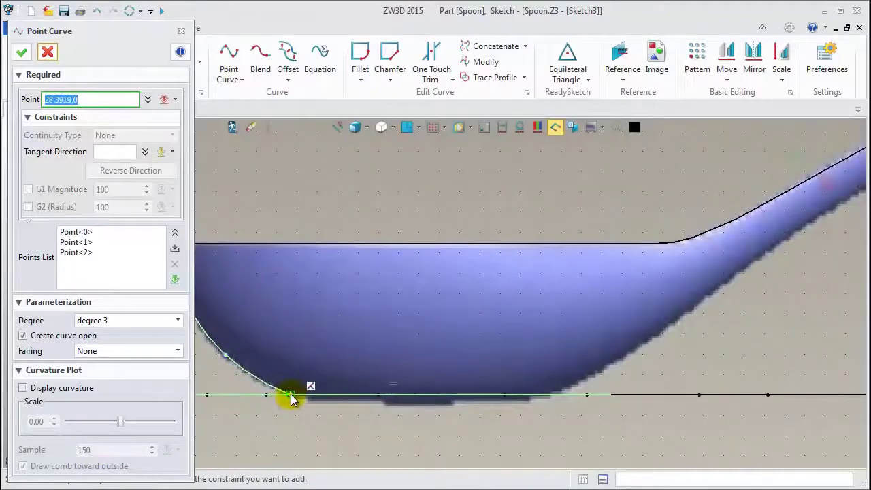
{"action": "left_click", "coordinate": [291, 398]}
{"action": "scroll", "coordinate": [289, 401], "scroll_direction": "down", "scroll_amount": 2}
{"action": "middle_click", "coordinate": [287, 407]}
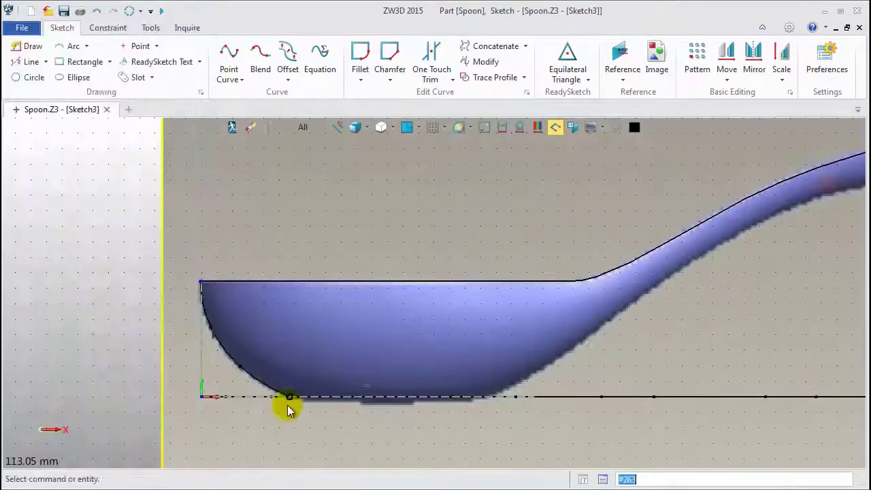
- Trace the spoon's underside with a degree 3 point curve from the bowl's flat bottom along the handle's lower edge to near its tip
{"action": "left_click", "coordinate": [492, 396]}
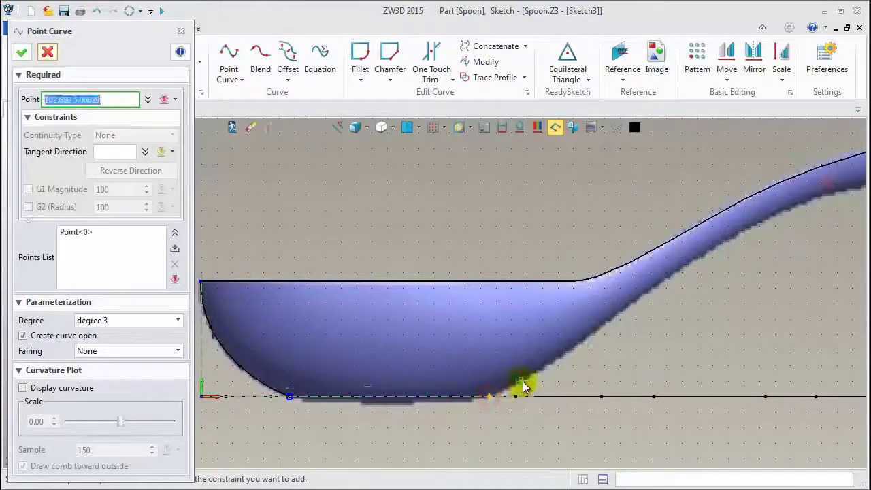
{"action": "left_click", "coordinate": [522, 380]}
{"action": "left_click", "coordinate": [580, 342]}
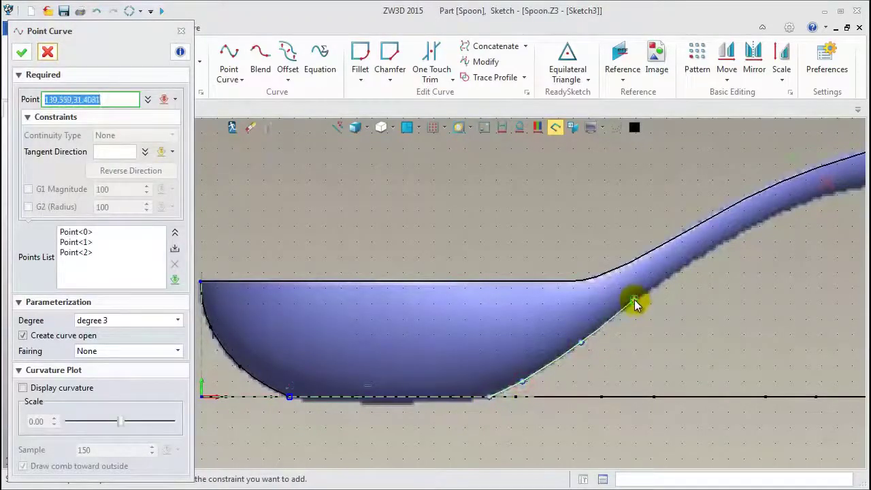
{"action": "left_click", "coordinate": [634, 302]}
{"action": "left_click", "coordinate": [680, 269]}
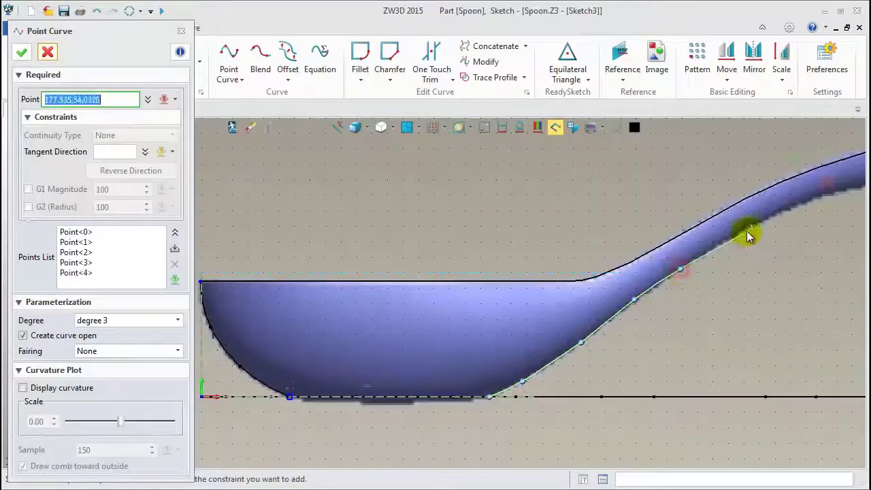
{"action": "left_click", "coordinate": [741, 238]}
{"action": "mouse_move", "coordinate": [740, 237]}
{"action": "middle_mouse_down"}
{"action": "mouse_move", "coordinate": [438, 399]}
{"action": "mouse_move", "coordinate": [487, 368]}
{"action": "middle_mouse_up"}
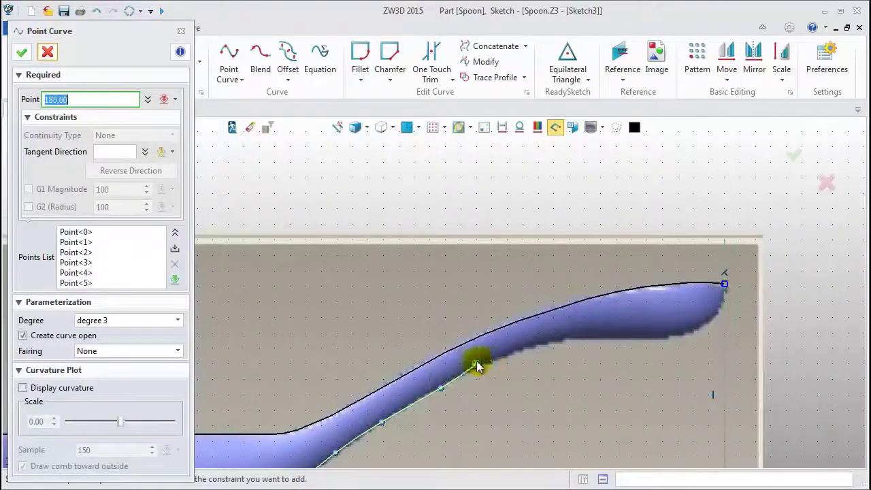
{"action": "left_click", "coordinate": [492, 360]}
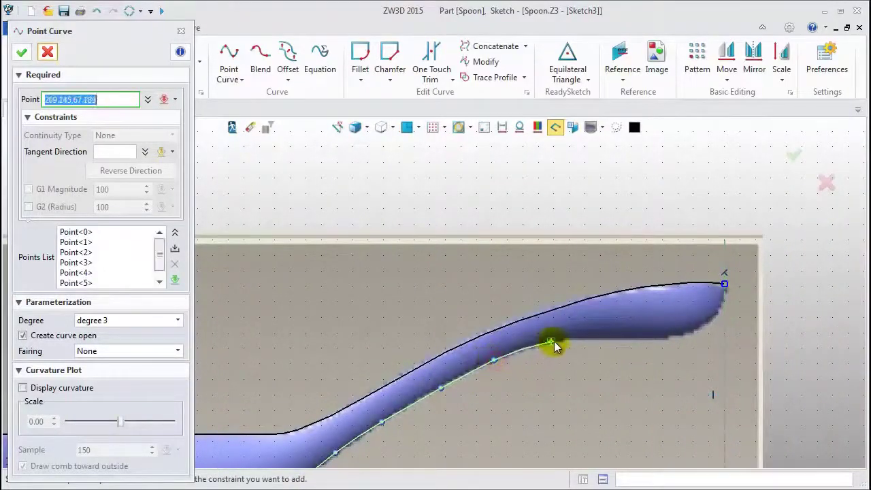
{"action": "left_click", "coordinate": [623, 337]}
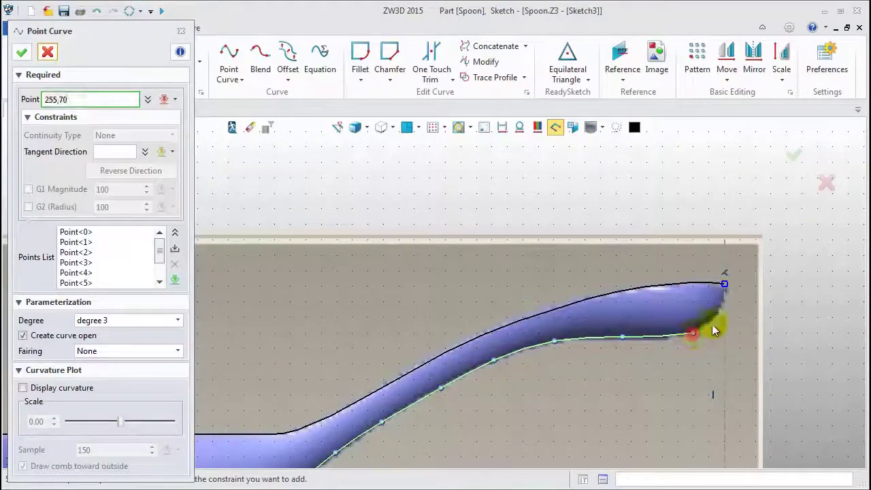
{"action": "left_click", "coordinate": [714, 330]}
- Remove the last traced point and continue the underside curve around the handle tip to the upper handle curve's endpoint
{"action": "scroll", "coordinate": [717, 317], "scroll_direction": "up", "scroll_amount": 1}
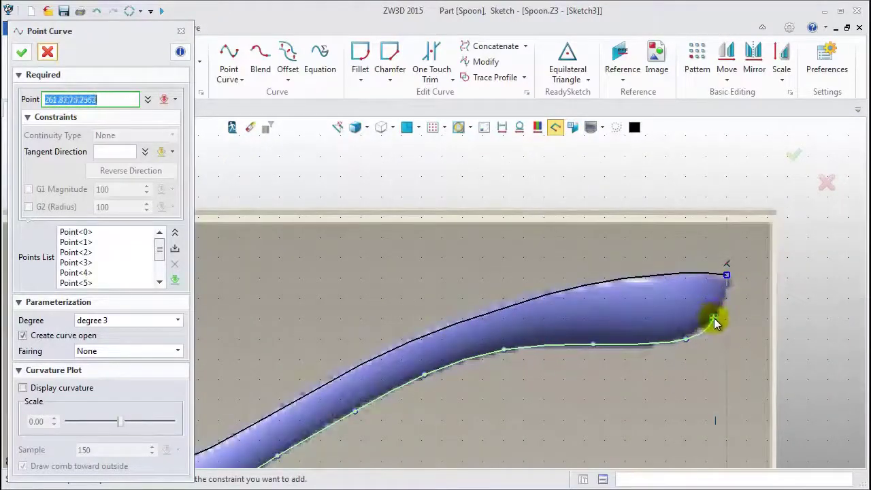
{"action": "scroll", "coordinate": [163, 249], "scroll_direction": "down", "scroll_amount": 2}
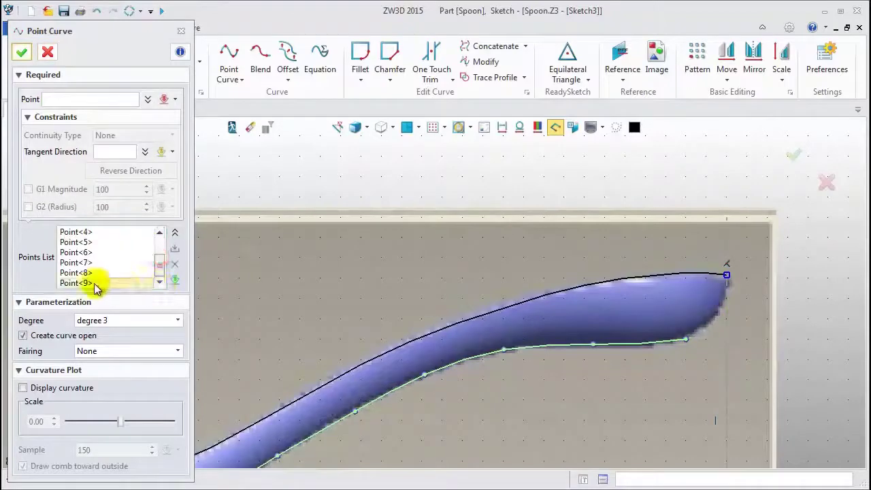
{"action": "left_click", "coordinate": [175, 264]}
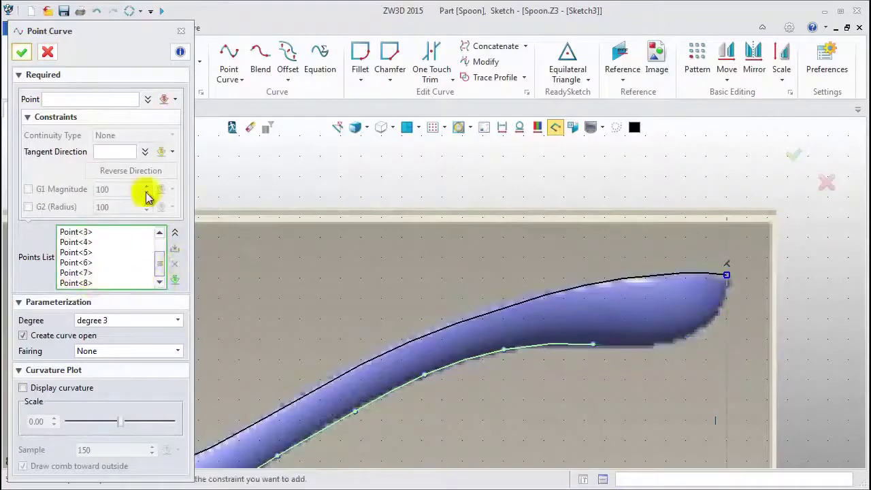
{"action": "left_click", "coordinate": [674, 339]}
{"action": "left_click", "coordinate": [712, 321]}
{"action": "left_click", "coordinate": [727, 275]}
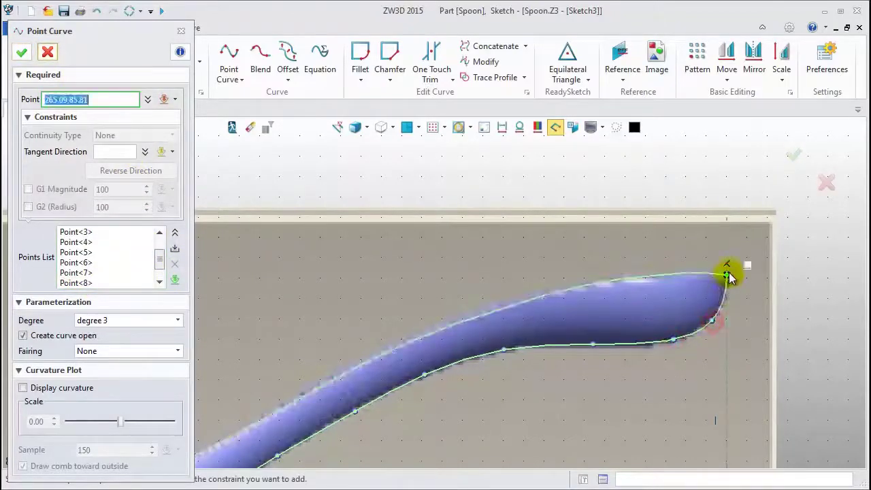
{"action": "scroll", "coordinate": [740, 281], "scroll_direction": "down", "scroll_amount": 3}
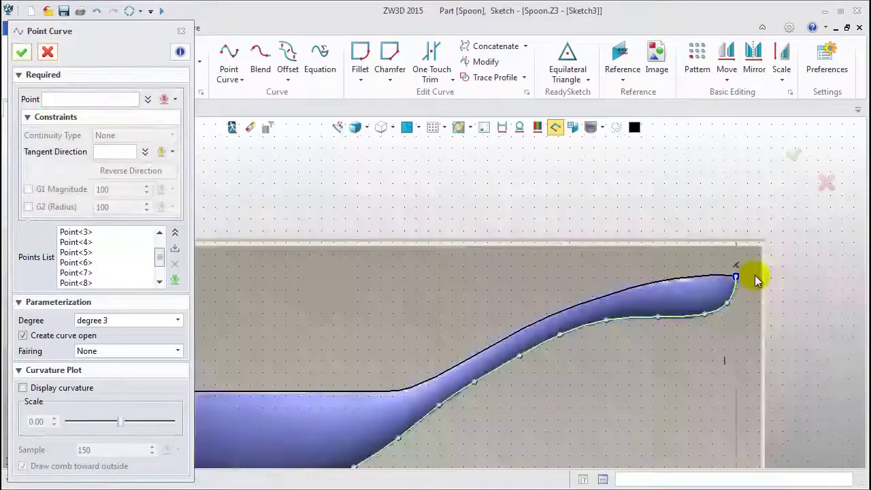
{"action": "middle_click", "coordinate": [598, 366]}
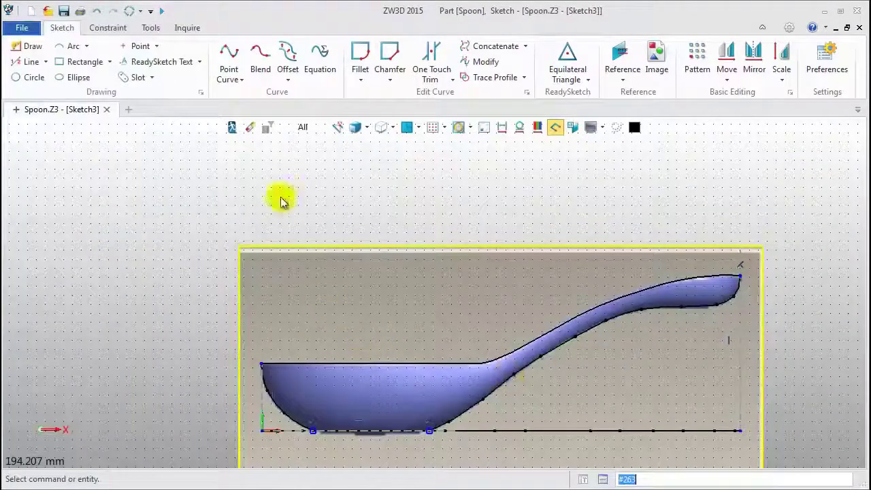
- Draw a line along the bowl's flat bottom joining the lower ends of the bowl-end curve and the underside curve
{"action": "left_click", "coordinate": [28, 61]}
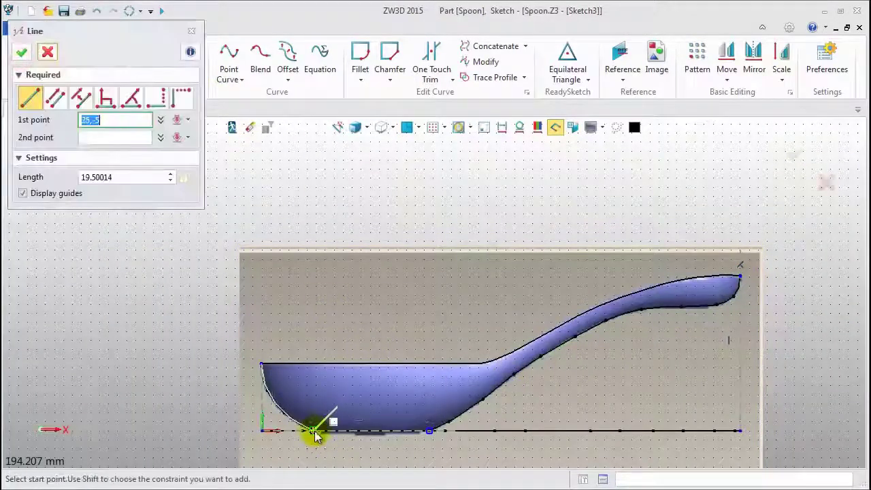
{"action": "left_click", "coordinate": [312, 431]}
{"action": "left_click", "coordinate": [434, 437]}
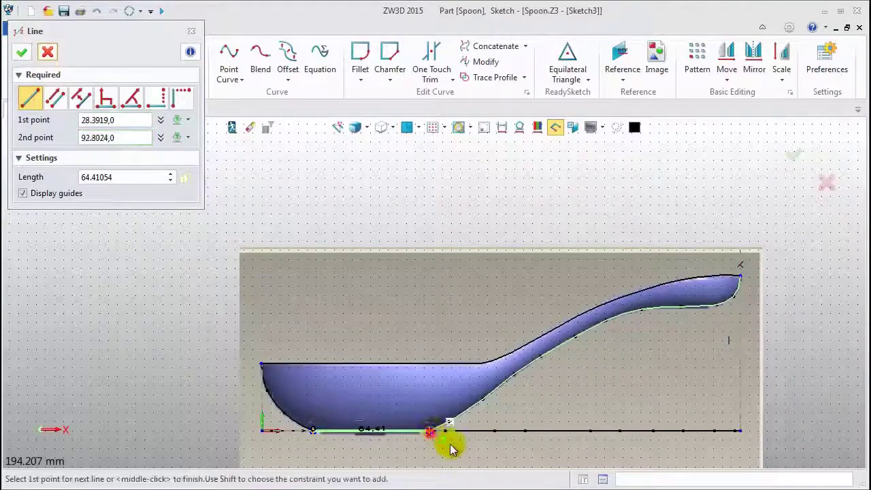
{"action": "middle_click", "coordinate": [447, 443]}
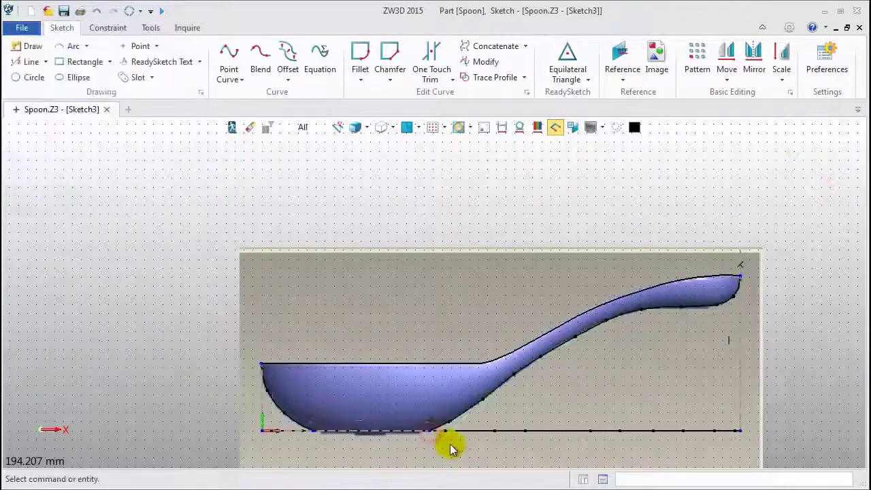
- Fillet the corner between the bowl's rounded-end curve and the base line with radius 30, trimming both curves
{"action": "left_click", "coordinate": [361, 55]}
{"action": "left_click", "coordinate": [281, 415]}
{"action": "scroll", "coordinate": [310, 462], "scroll_direction": "up", "scroll_amount": 3}
{"action": "left_click", "coordinate": [334, 409]}
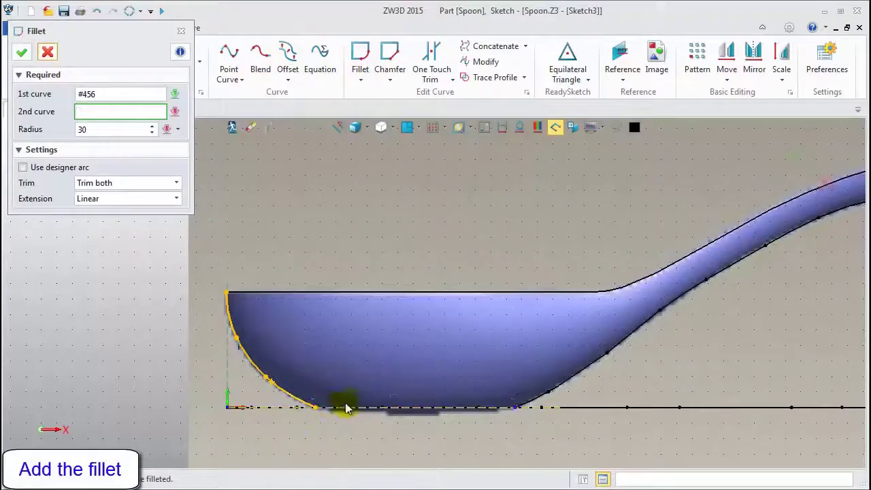
{"action": "scroll", "coordinate": [355, 409], "scroll_direction": "up", "scroll_amount": 3}
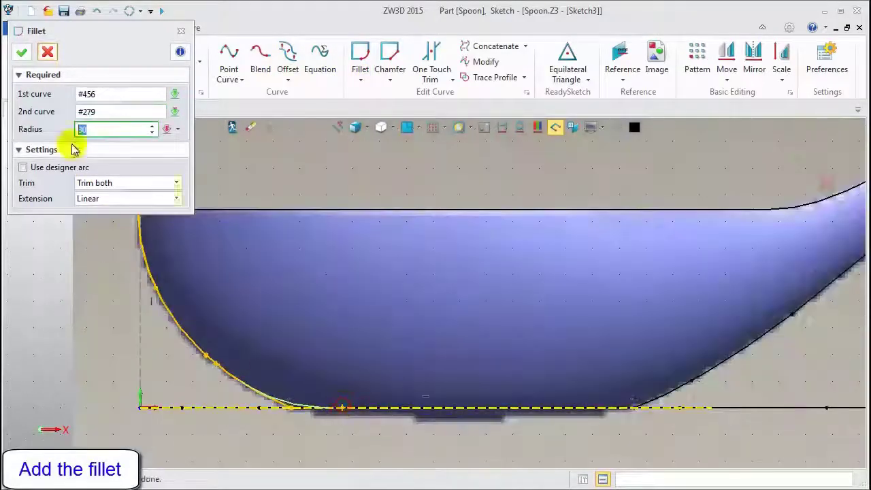
{"action": "left_click", "coordinate": [22, 51]}
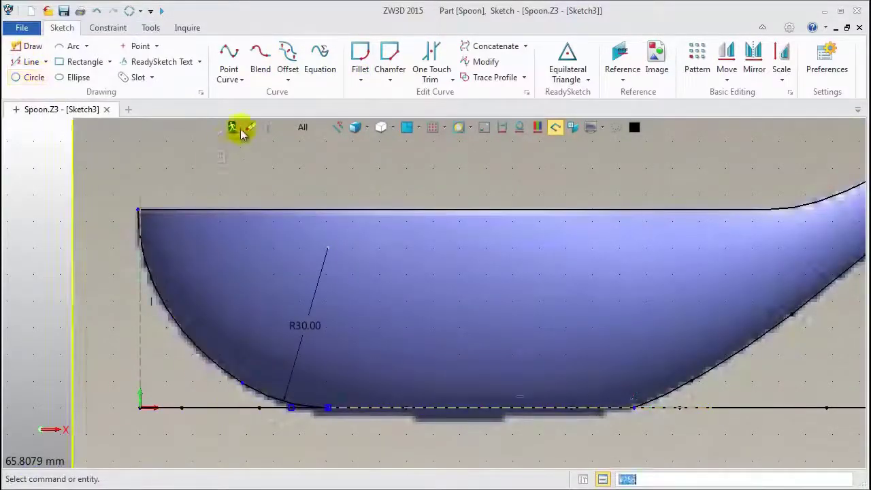
- Fillet the corner between the base line and the handle's underside curve with radius 30, trimming both curves
{"action": "left_click", "coordinate": [360, 54]}
{"action": "left_click", "coordinate": [677, 393]}
{"action": "left_click", "coordinate": [600, 409]}
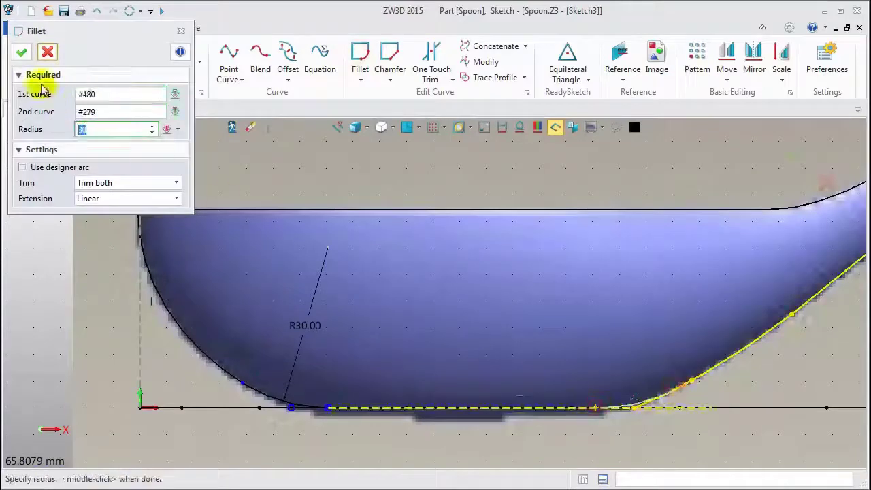
{"action": "left_click", "coordinate": [22, 51]}
{"action": "scroll", "coordinate": [157, 239], "scroll_direction": "down", "scroll_amount": 3}
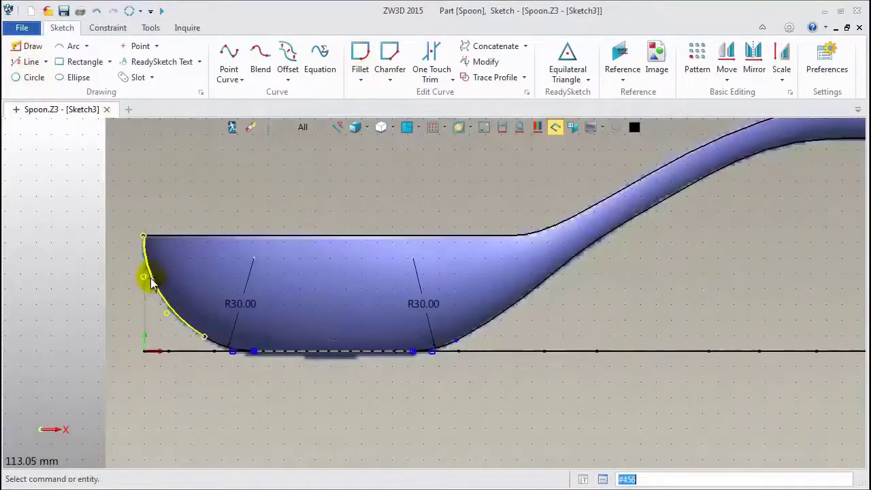
- Blank the reference image and toggle the target display to hide the geometry outside this sketch
{"action": "right_click", "coordinate": [623, 285]}
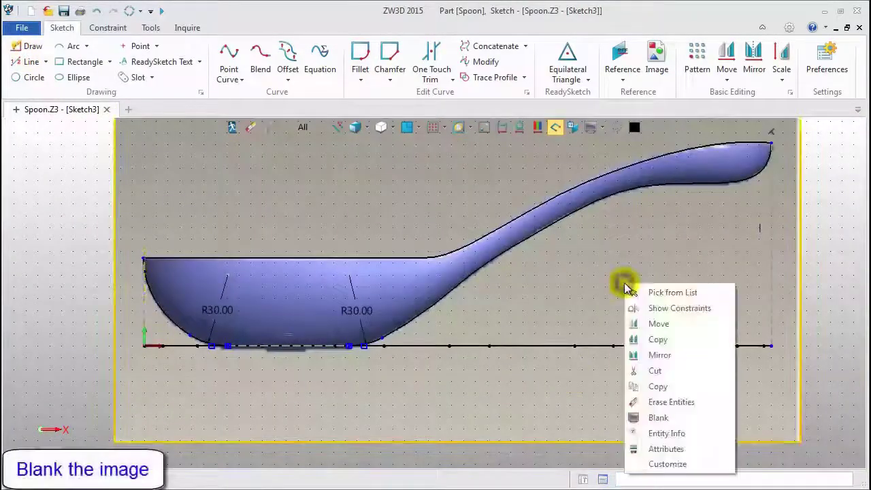
{"action": "left_click", "coordinate": [658, 419]}
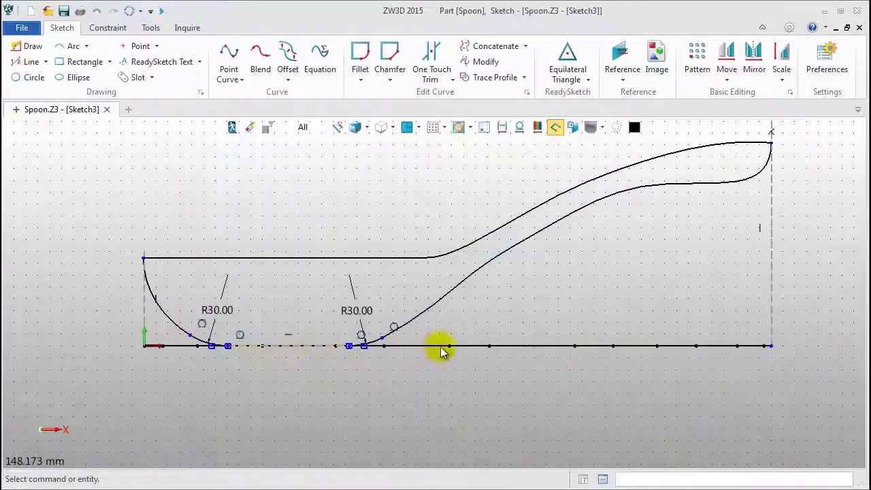
{"action": "left_click", "coordinate": [487, 128]}
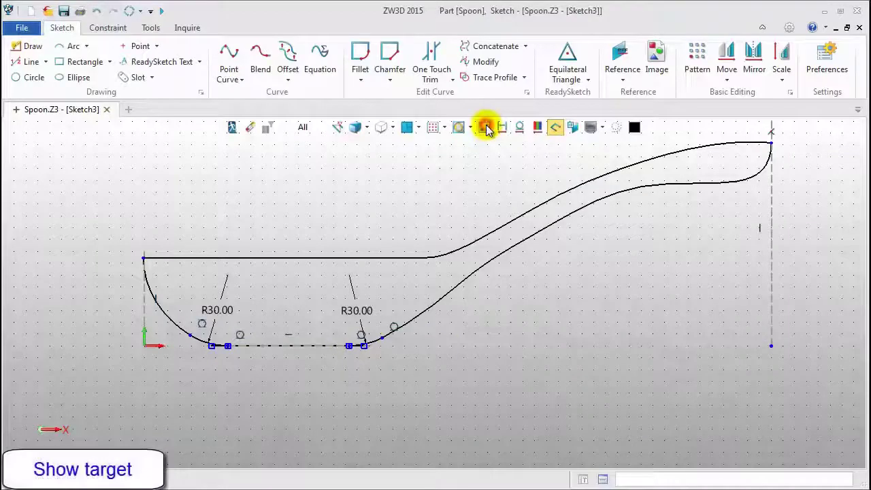
- Blank the horizontal base construction line and the two vertical construction lines at the bowl end and the handle end
{"action": "right_click", "coordinate": [304, 349]}
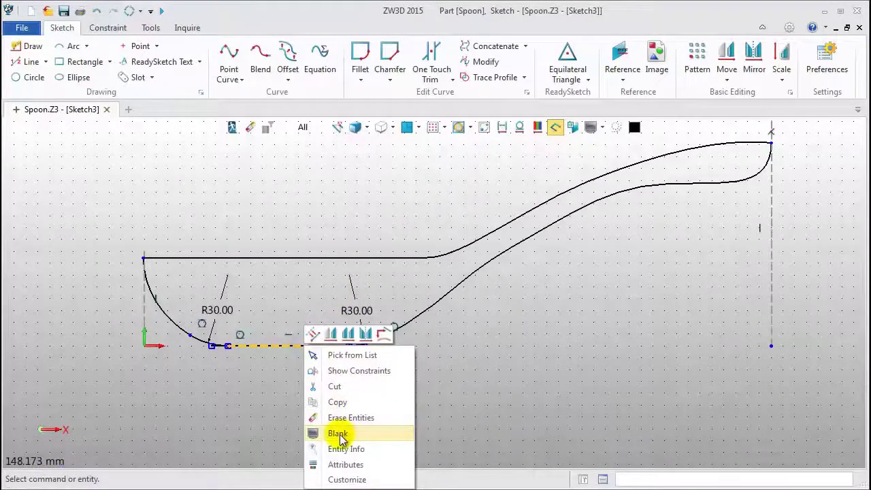
{"action": "left_click", "coordinate": [339, 433]}
{"action": "right_click", "coordinate": [147, 318]}
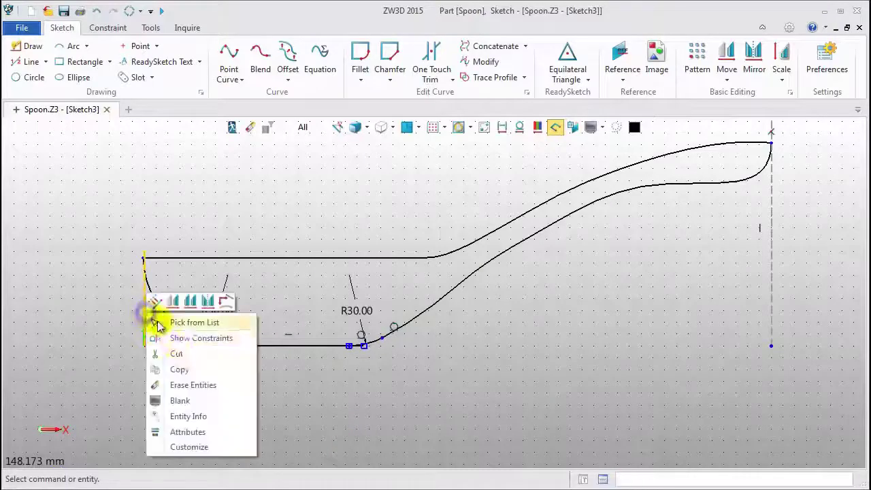
{"action": "left_click", "coordinate": [182, 400]}
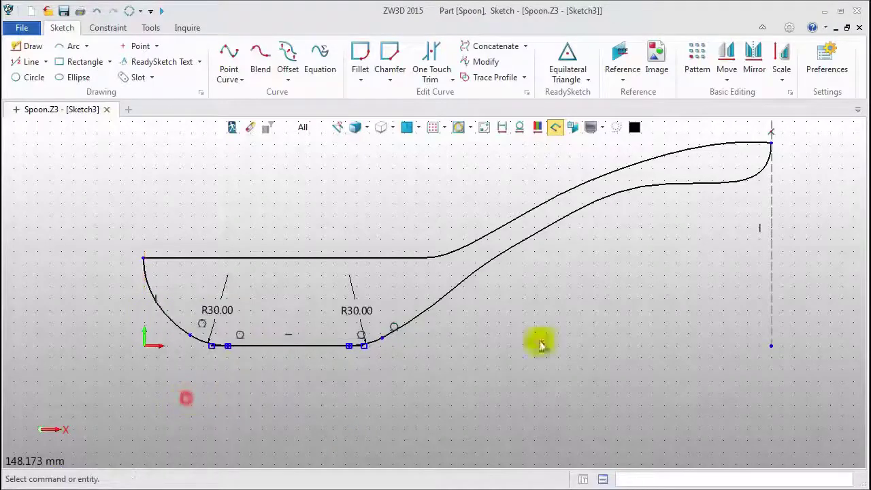
{"action": "right_click", "coordinate": [773, 267]}
{"action": "left_click", "coordinate": [789, 353]}
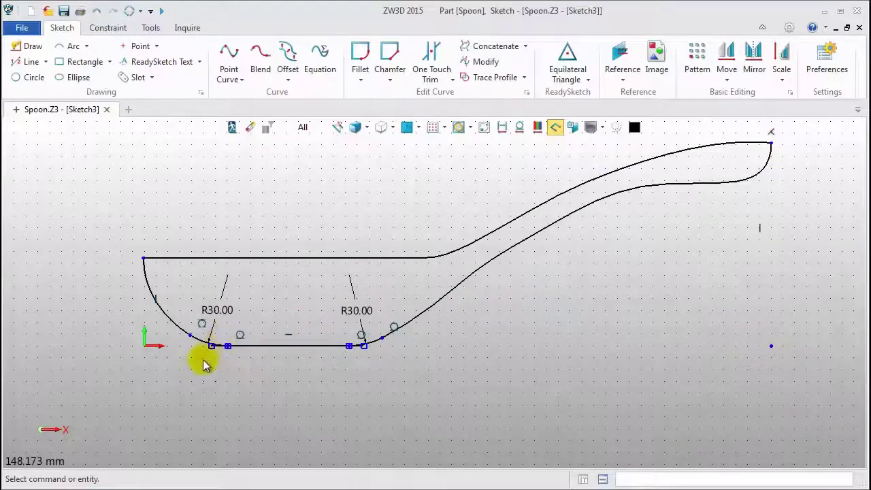
- Trim away the bottom line's leftover segments beyond both radius 30 fillets with One Touch Trim
{"action": "scroll", "coordinate": [229, 353], "scroll_direction": "up", "scroll_amount": 4}
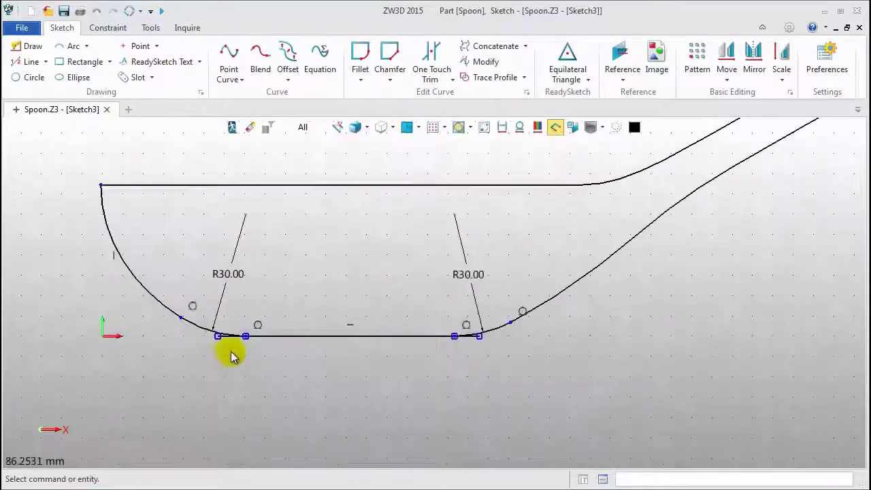
{"action": "left_click", "coordinate": [426, 76]}
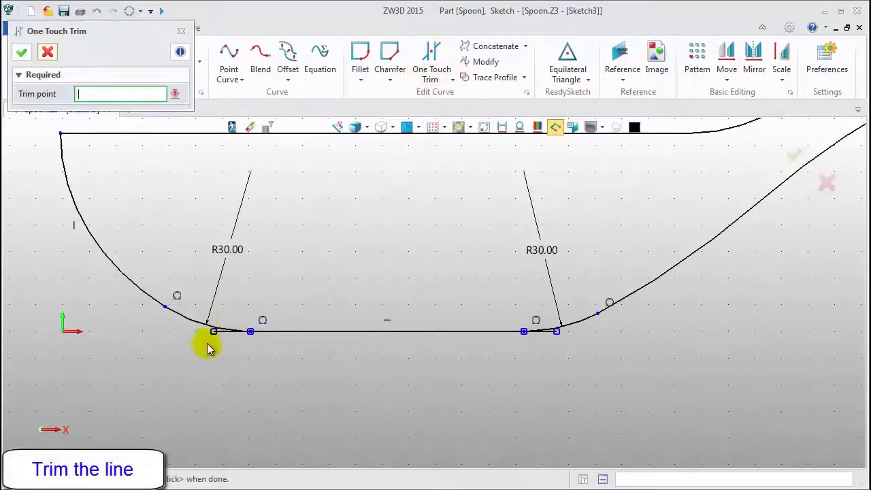
{"action": "scroll", "coordinate": [215, 340], "scroll_direction": "up", "scroll_amount": 4}
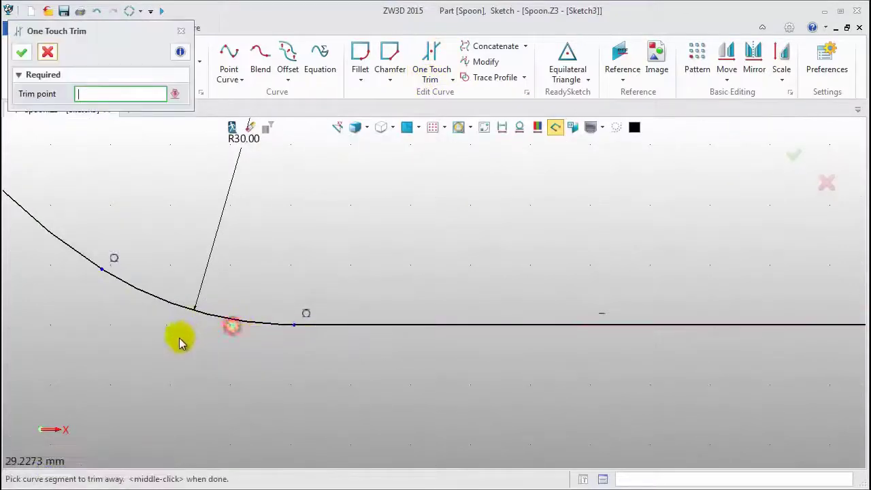
{"action": "scroll", "coordinate": [293, 340], "scroll_direction": "down", "scroll_amount": 3}
{"action": "scroll", "coordinate": [646, 330], "scroll_direction": "up", "scroll_amount": 4}
{"action": "left_click", "coordinate": [630, 332]}
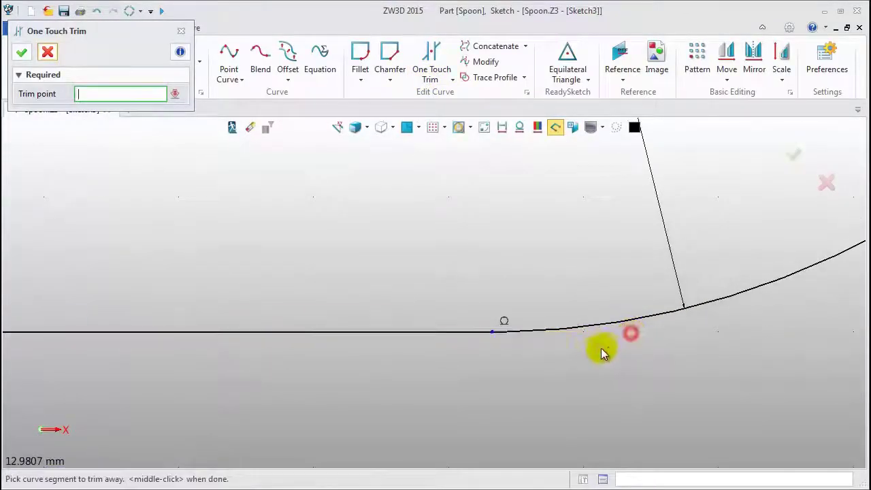
{"action": "scroll", "coordinate": [586, 351], "scroll_direction": "down", "scroll_amount": 2}
{"action": "scroll", "coordinate": [563, 352], "scroll_direction": "down", "scroll_amount": 5}
{"action": "middle_click_drag", "start_coordinate": [541, 241], "coordinate": [385, 263]}
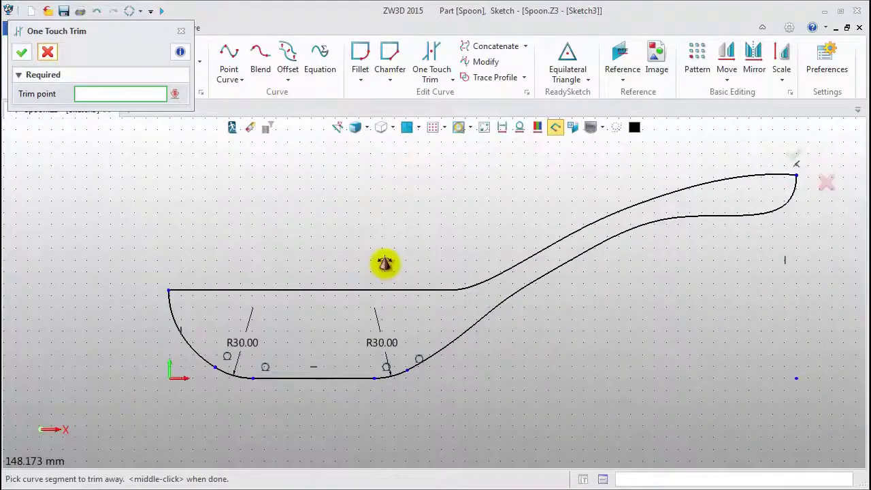
- Concatenate the bowl-end curve, both fillet arcs, the bottom line and the underside curve using the Local method with no continuity
{"action": "left_click", "coordinate": [496, 45]}
{"action": "left_click", "coordinate": [189, 343]}
{"action": "left_click", "coordinate": [220, 371]}
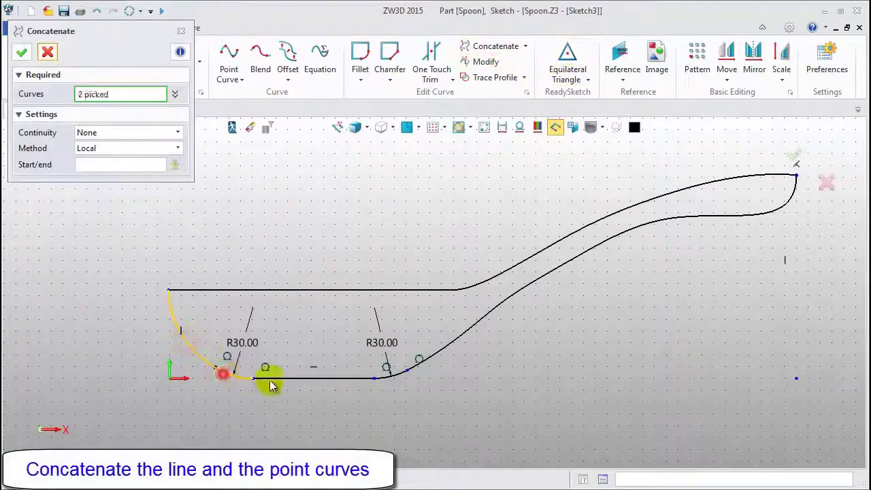
{"action": "left_click", "coordinate": [275, 379]}
{"action": "left_click", "coordinate": [396, 375]}
{"action": "left_click", "coordinate": [433, 358]}
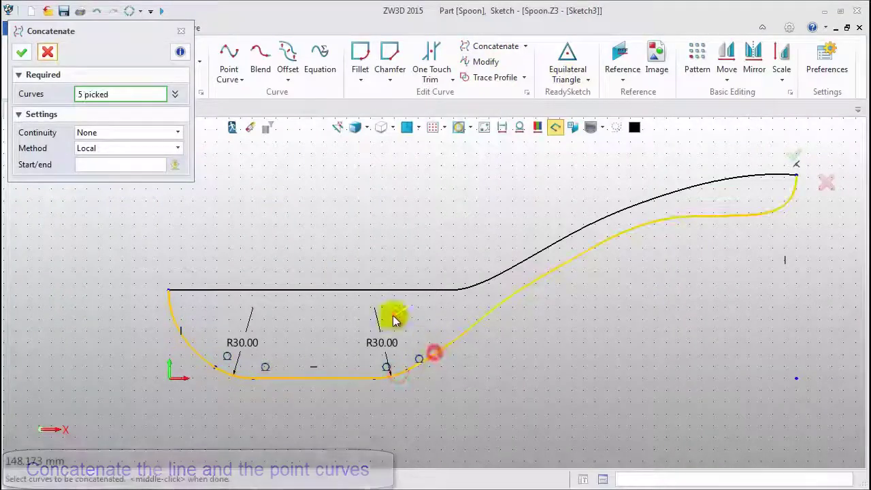
{"action": "left_click", "coordinate": [23, 53]}
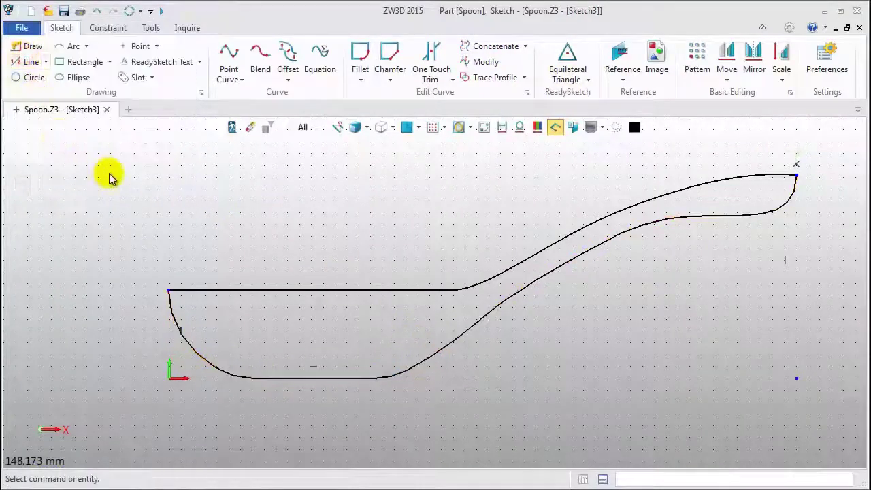
- Exit the sketch and start a Combined Projection with the front-view profile's upper curve as first curve, projected along the Y axis
{"action": "left_click", "coordinate": [232, 127]}
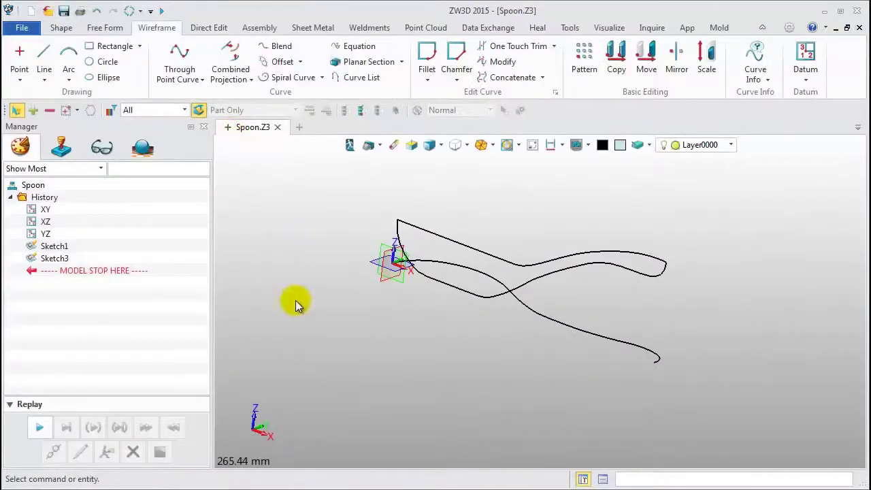
{"action": "left_click", "coordinate": [233, 76]}
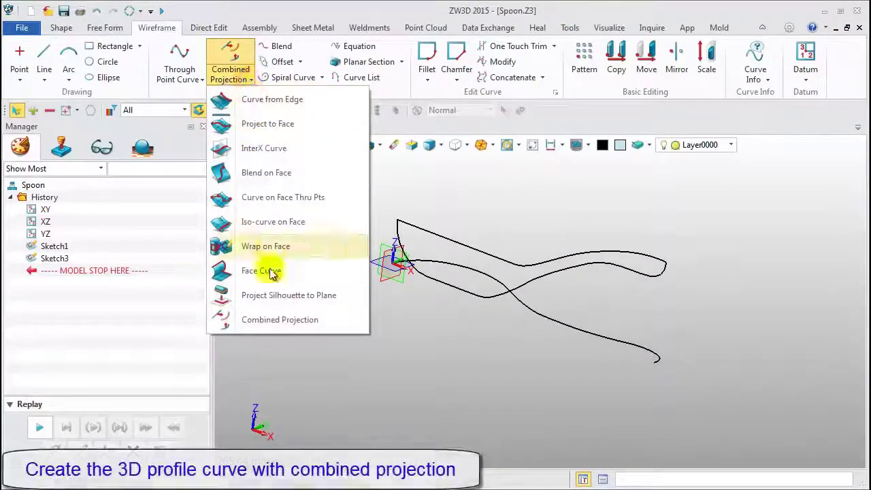
{"action": "left_click", "coordinate": [272, 320]}
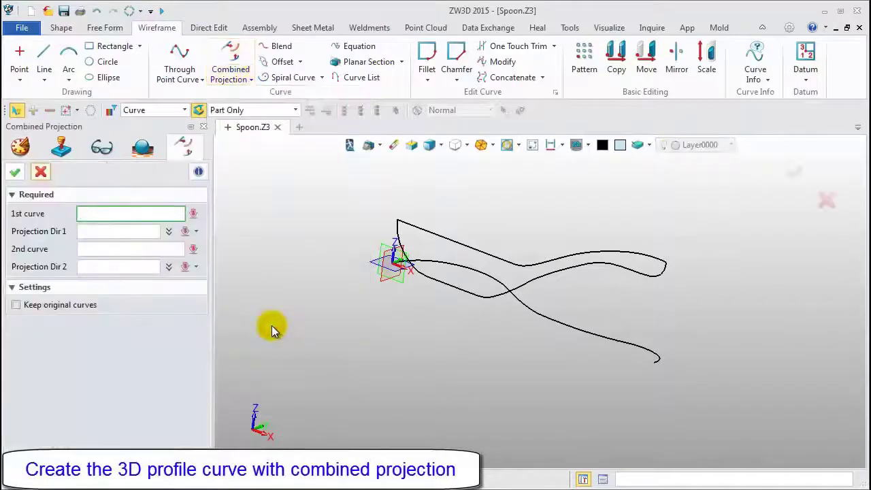
{"action": "middle_click_drag", "start_coordinate": [272, 326], "coordinate": [502, 352]}
{"action": "middle_click_drag", "start_coordinate": [446, 327], "coordinate": [649, 406]}
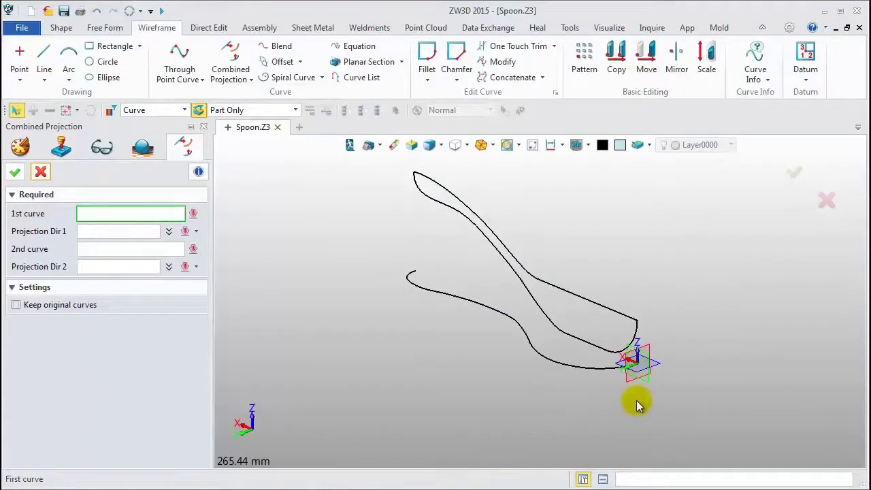
{"action": "left_click", "coordinate": [608, 305]}
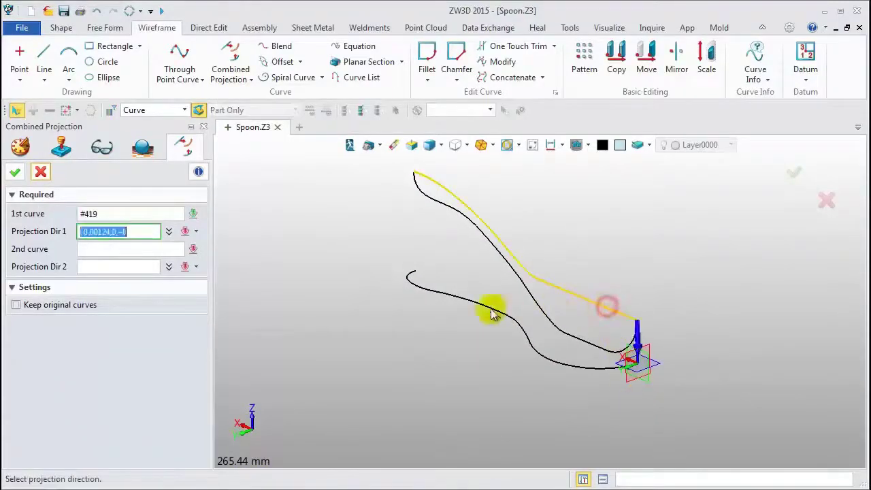
{"action": "key", "text": "BackSpace"}
{"action": "right_click", "coordinate": [316, 213]}
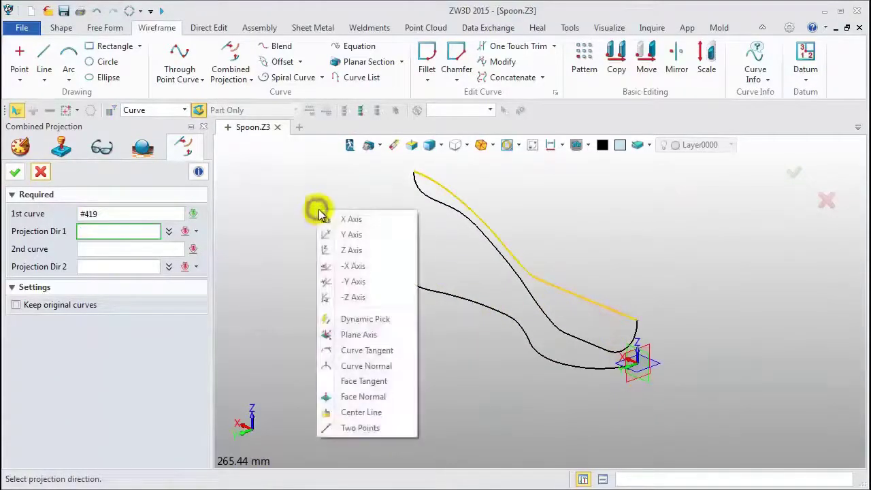
{"action": "left_click", "coordinate": [348, 237]}
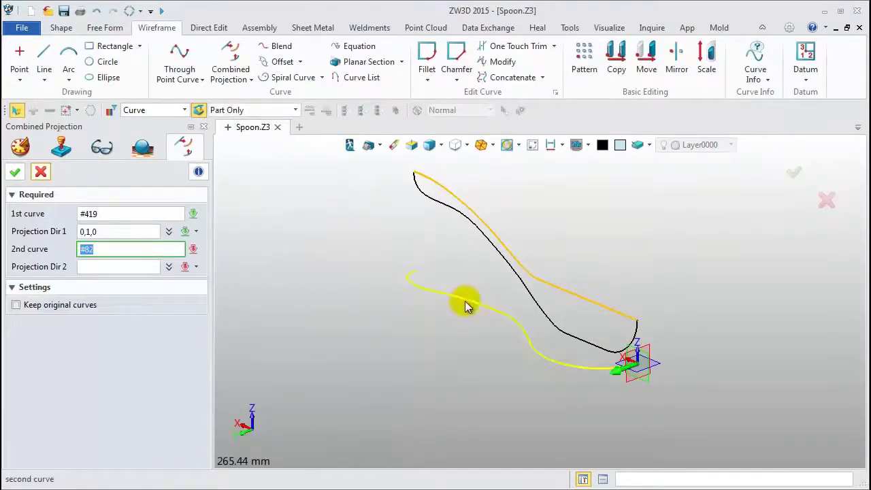
- Set the top-view sketch curve as second curve, projected along the Z axis, and create the combined projection
{"action": "left_click", "coordinate": [465, 301]}
{"action": "right_click", "coordinate": [329, 213]}
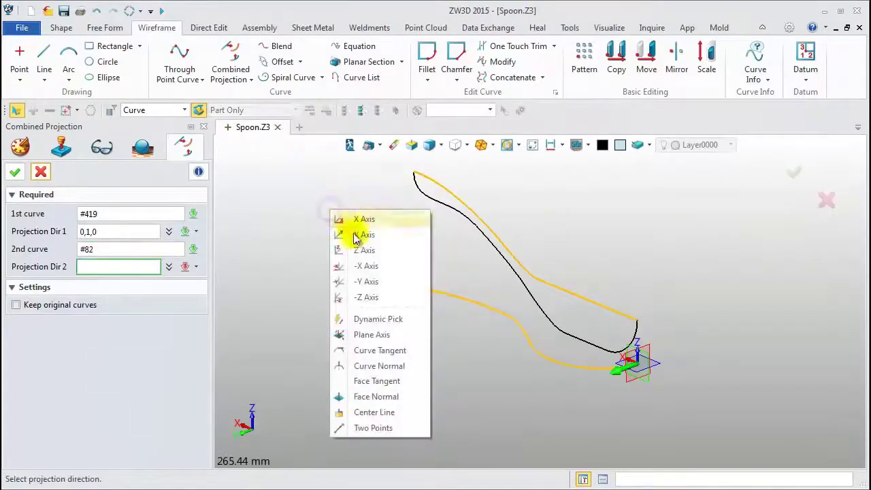
{"action": "left_click", "coordinate": [359, 254]}
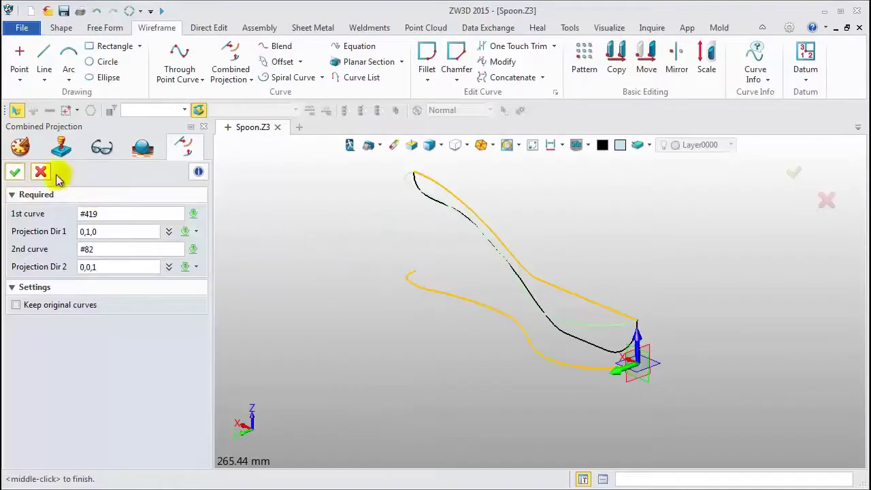
{"action": "left_click", "coordinate": [15, 173]}
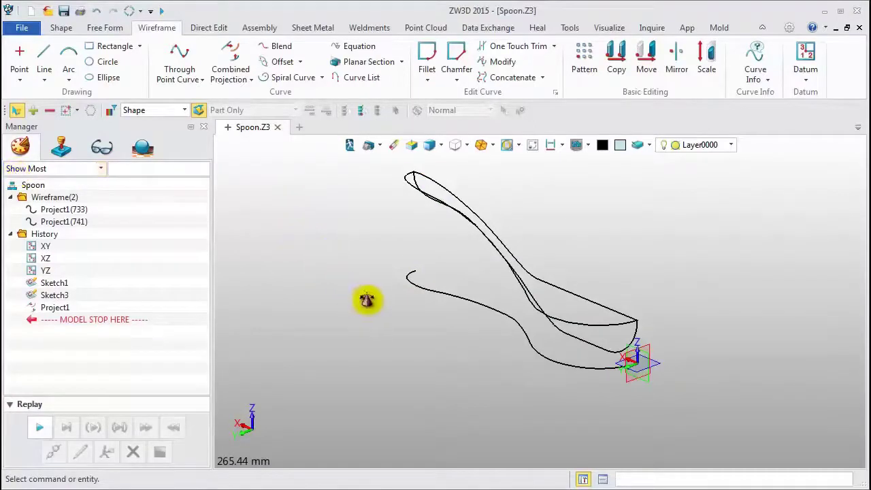
{"action": "middle_click_drag", "start_coordinate": [367, 300], "coordinate": [378, 300]}
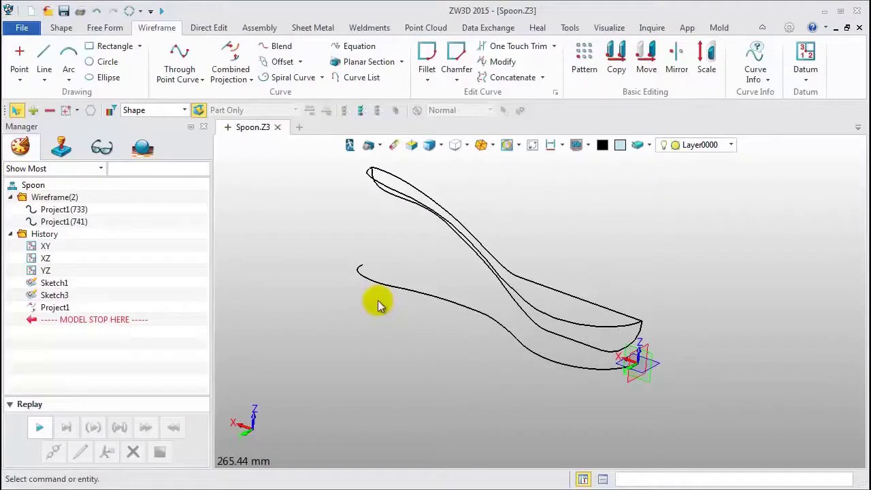
- Create a datum plane at the critical point on the underside curve near the bowl's front end
{"action": "left_click", "coordinate": [806, 56]}
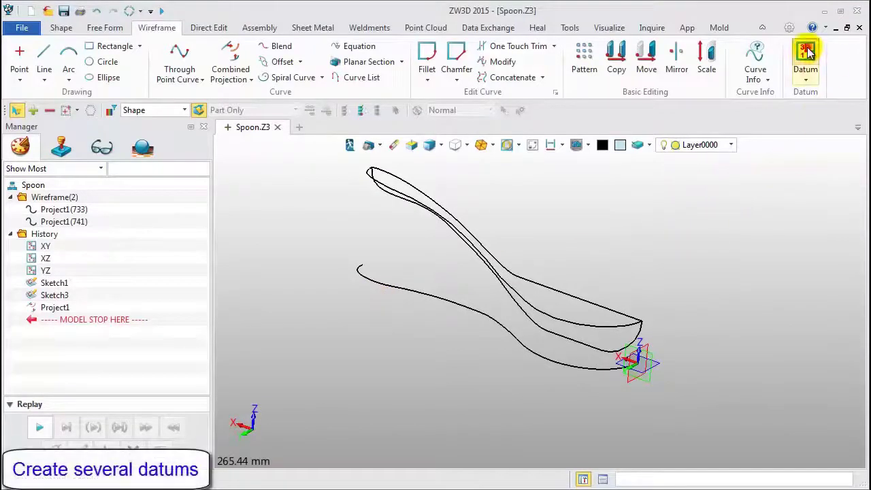
{"action": "middle_click_drag", "start_coordinate": [672, 253], "coordinate": [728, 320]}
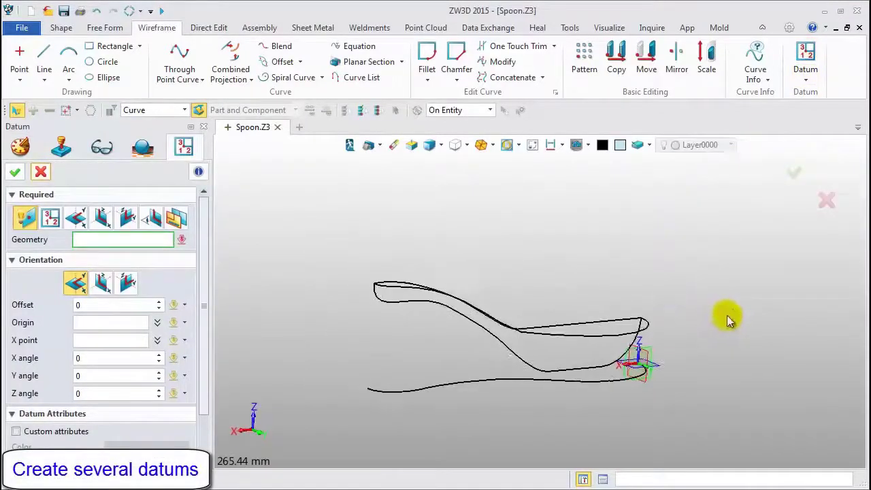
{"action": "scroll", "coordinate": [594, 415], "scroll_direction": "up", "scroll_amount": 2}
{"action": "middle_click_drag", "start_coordinate": [594, 415], "coordinate": [623, 393]}
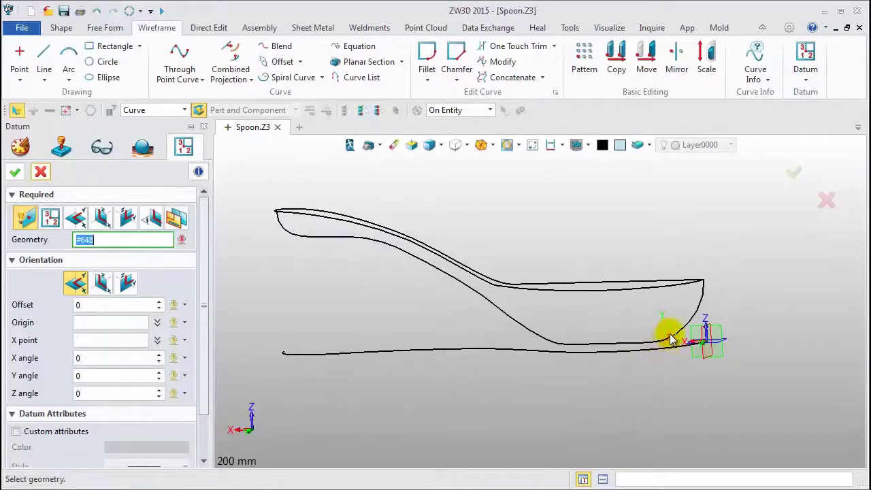
{"action": "right_click", "coordinate": [606, 176]}
{"action": "left_click", "coordinate": [631, 183]}
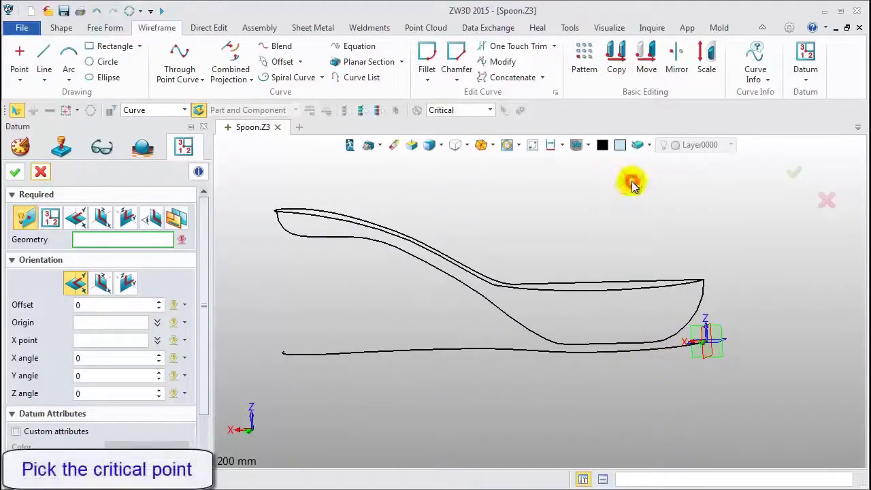
{"action": "left_click", "coordinate": [676, 354]}
{"action": "left_click", "coordinate": [640, 336]}
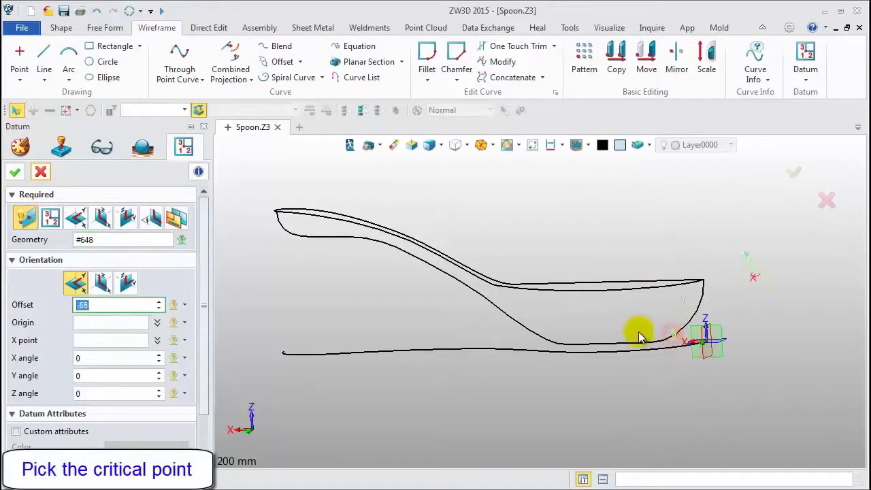
{"action": "left_click", "coordinate": [14, 171]}
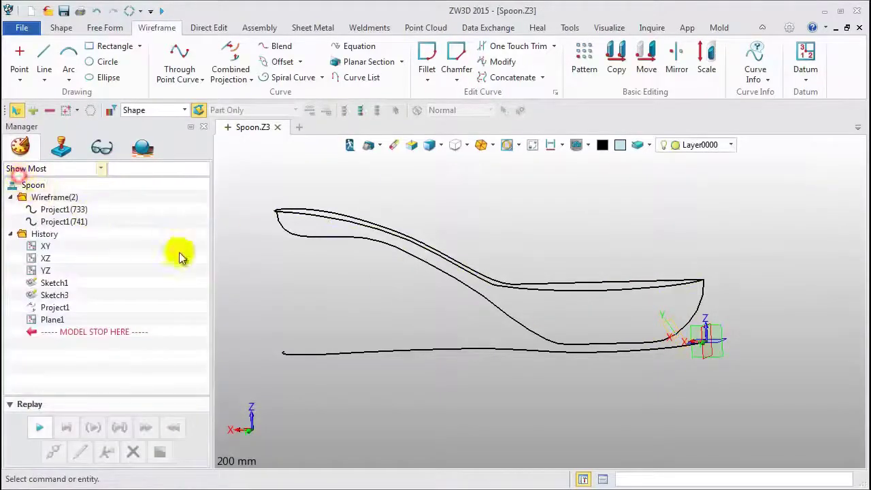
- Blank the top-view sketch, Sketch1
{"action": "right_click", "coordinate": [60, 283]}
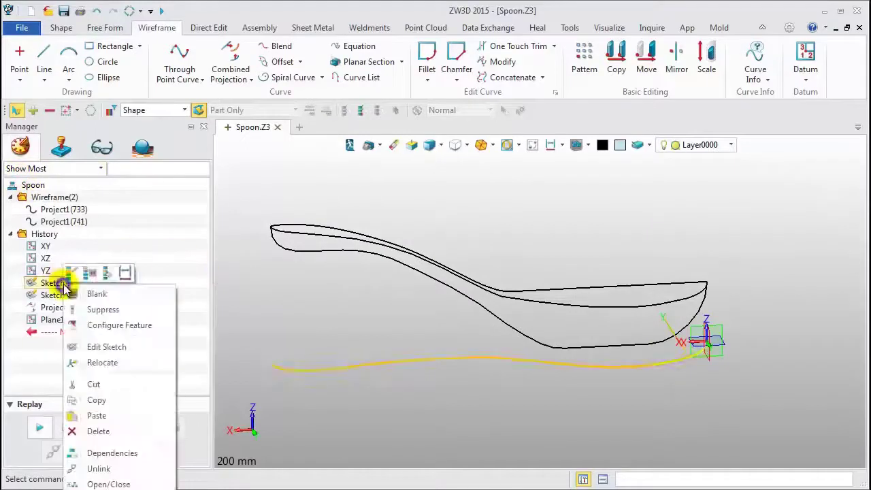
{"action": "left_click", "coordinate": [98, 295]}
{"action": "middle_click_drag", "start_coordinate": [323, 322], "coordinate": [326, 322]}
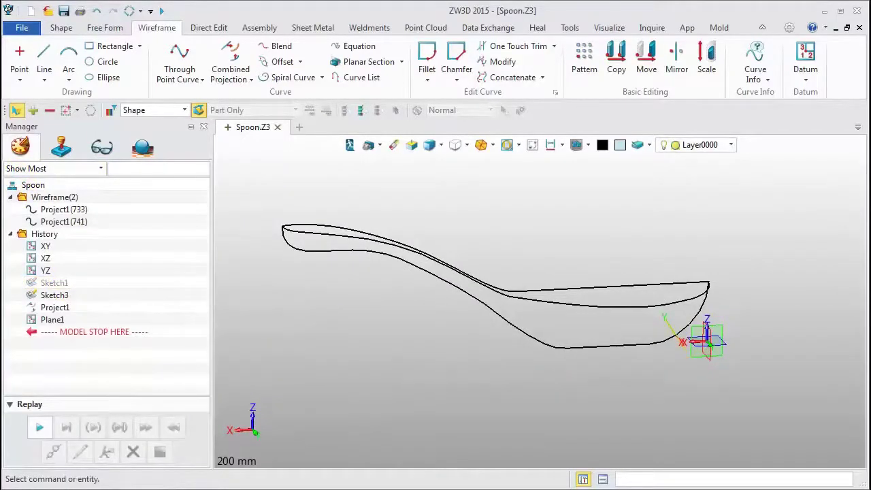
- Create five more datum planes along the underside curve, from the middle of the bowl's bottom to near the handle end
{"action": "left_click", "coordinate": [808, 53]}
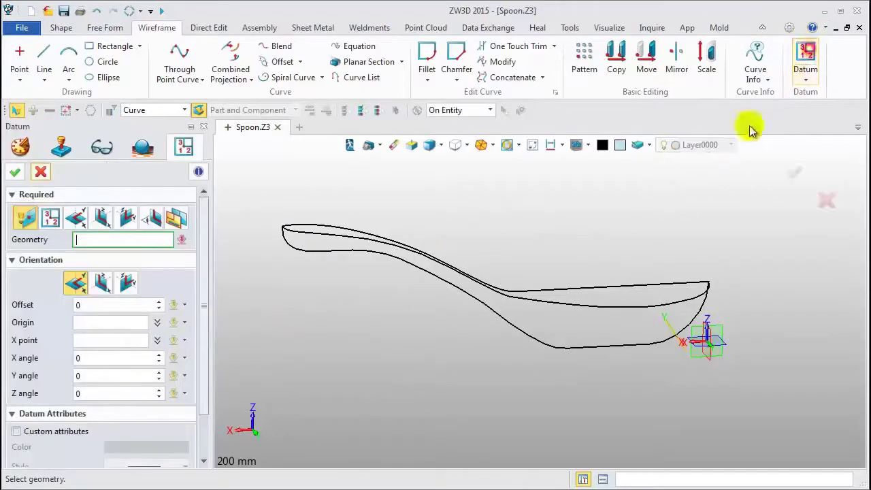
{"action": "left_click", "coordinate": [622, 351]}
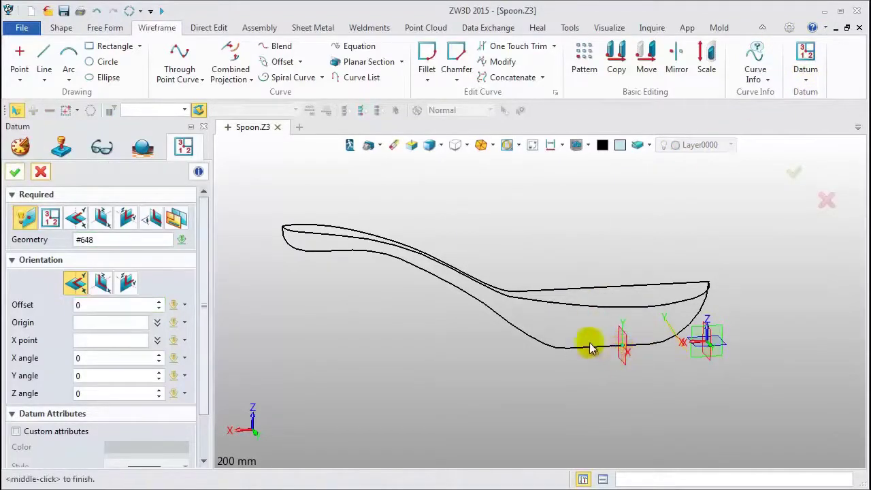
{"action": "left_click", "coordinate": [15, 172]}
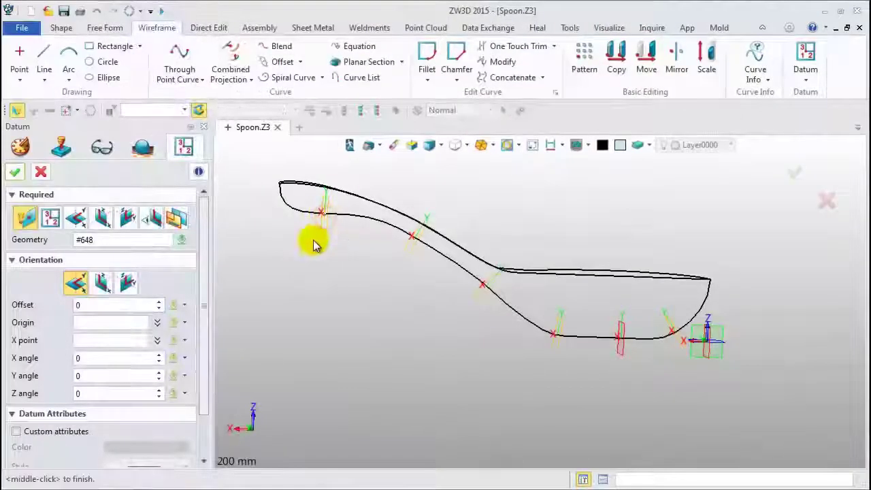
{"action": "middle_click", "coordinate": [313, 242]}
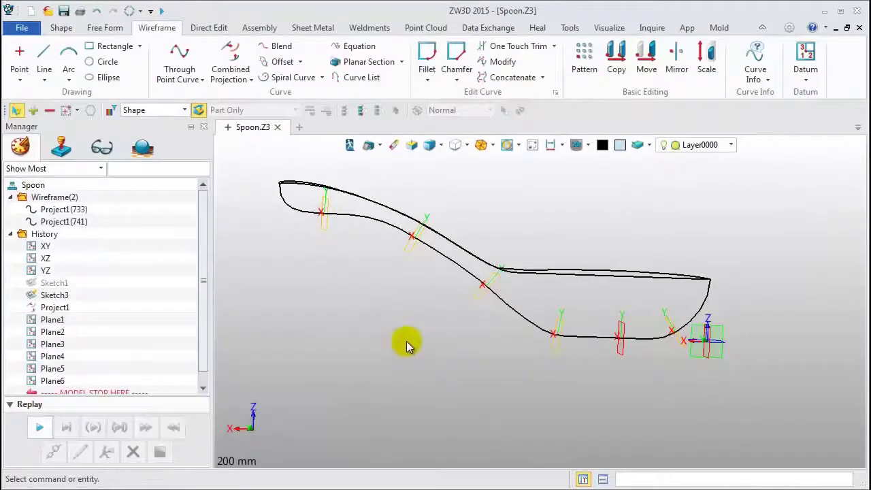
- Insert a new sketch on Plane1, the datum plane near the bowl's front end
{"action": "right_click", "coordinate": [571, 171]}
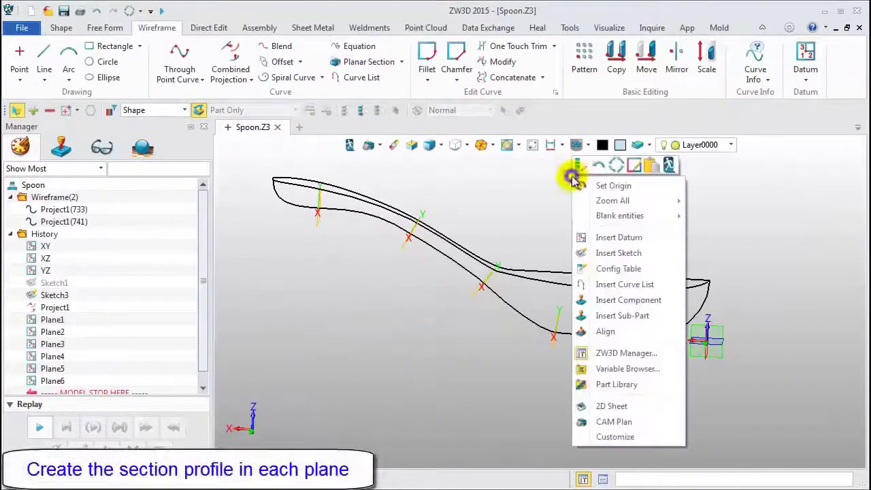
{"action": "left_click", "coordinate": [613, 252]}
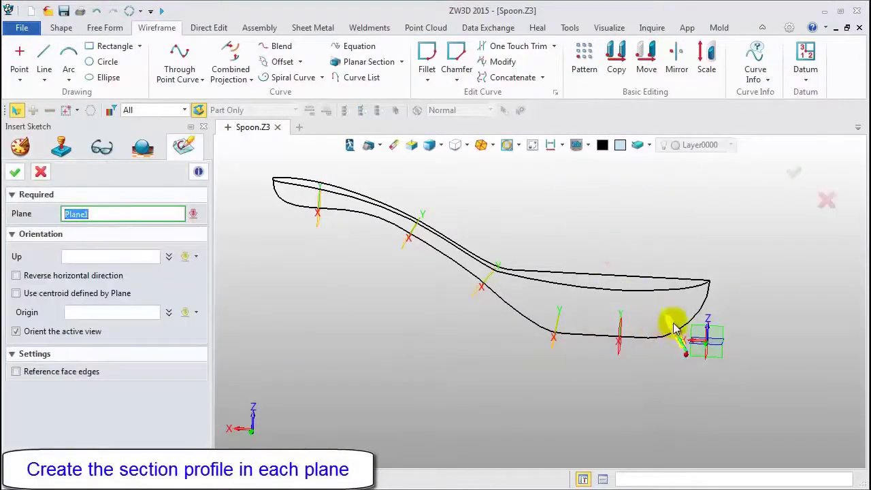
{"action": "left_click", "coordinate": [674, 328]}
{"action": "middle_click", "coordinate": [639, 235]}
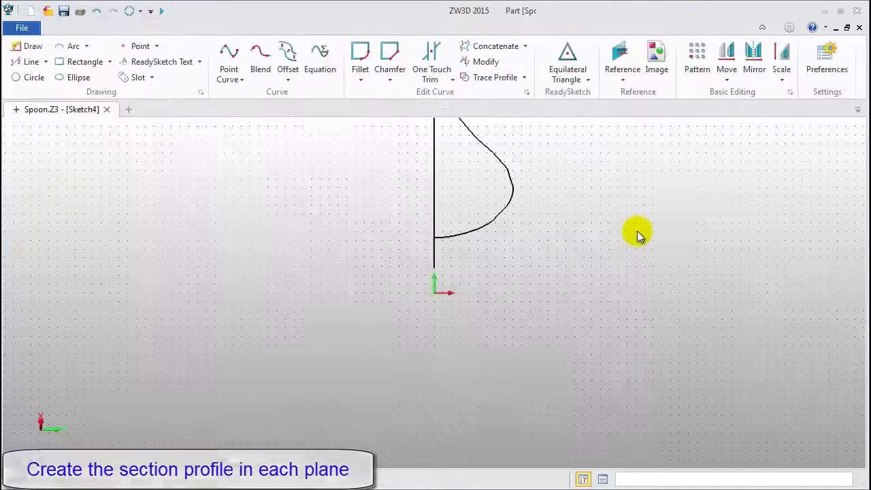
- Reference the points where the underside curve and the projected rim curve intersect the sketch plane, as construction geometry
{"action": "left_click", "coordinate": [620, 53]}
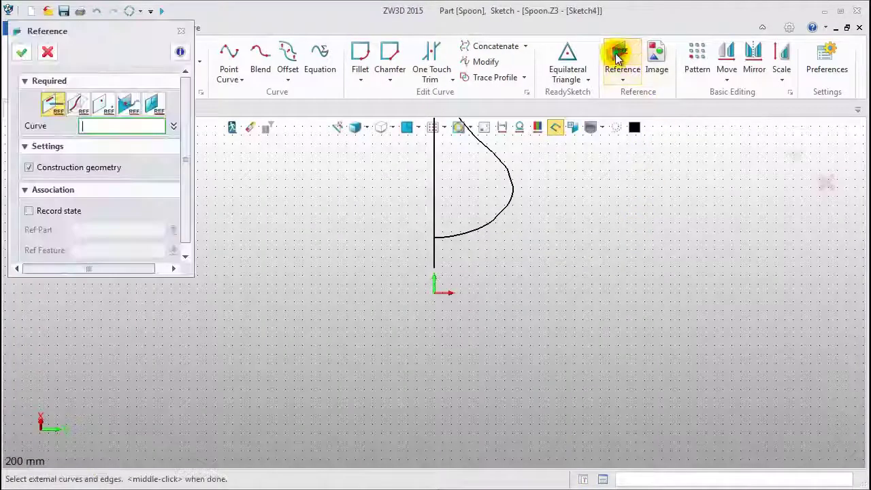
{"action": "left_click", "coordinate": [134, 109]}
{"action": "mouse_move", "coordinate": [382, 289]}
{"action": "right_mouse_down"}
{"action": "mouse_move", "coordinate": [436, 293]}
{"action": "mouse_move", "coordinate": [475, 312]}
{"action": "mouse_move", "coordinate": [460, 315]}
{"action": "mouse_move", "coordinate": [451, 254]}
{"action": "right_mouse_up"}
{"action": "left_click", "coordinate": [453, 243]}
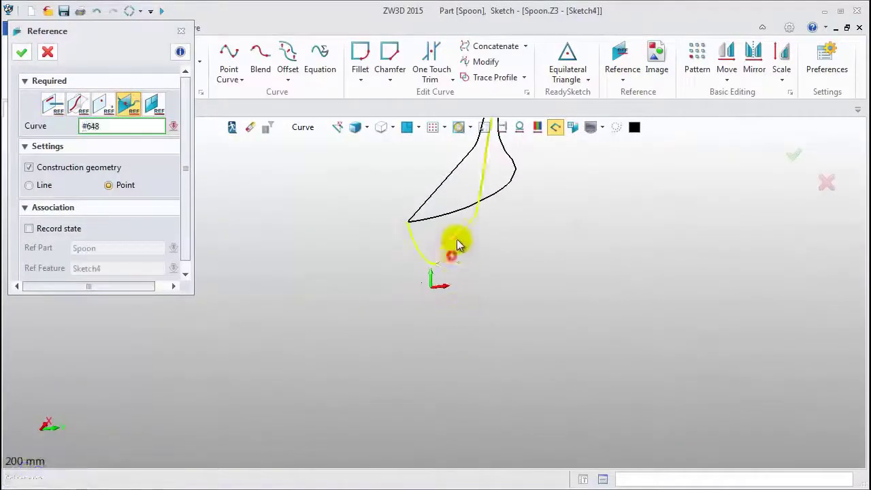
{"action": "left_click", "coordinate": [410, 127]}
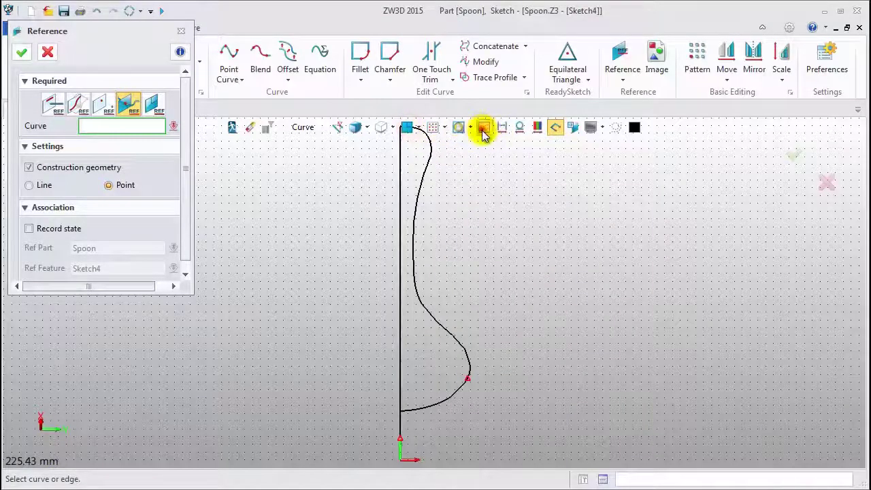
{"action": "mouse_move", "coordinate": [483, 133]}
{"action": "right_mouse_down"}
{"action": "mouse_move", "coordinate": [432, 416]}
{"action": "mouse_move", "coordinate": [455, 310]}
{"action": "right_mouse_up"}
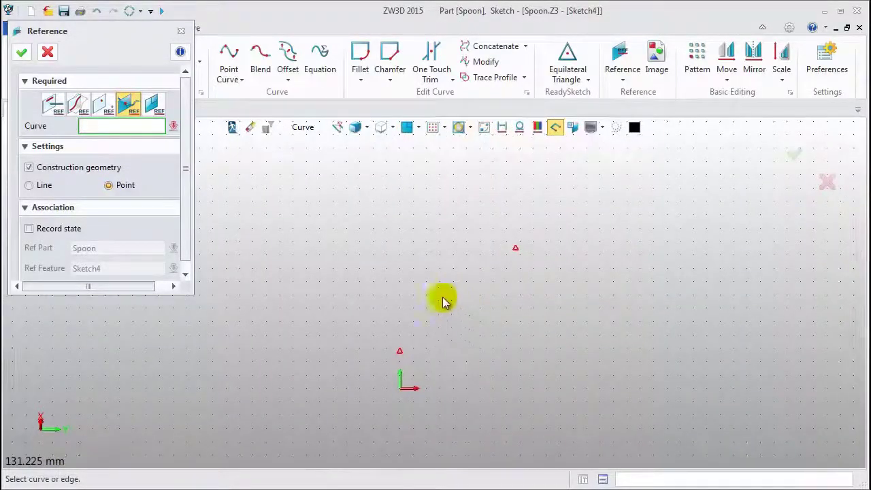
- Draw a degree 3 point curve between the two reference points through a middle point at about (29.9, 27.7), with its curvature displayed
{"action": "left_click", "coordinate": [230, 56]}
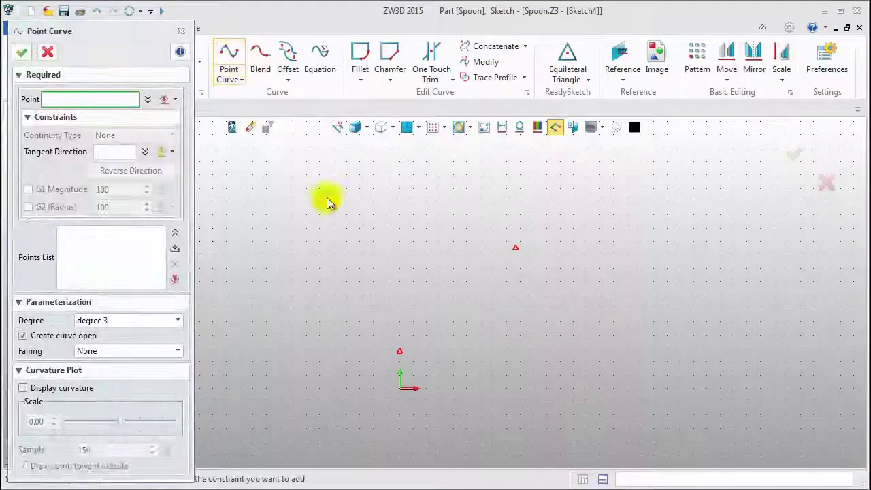
{"action": "left_click", "coordinate": [405, 352]}
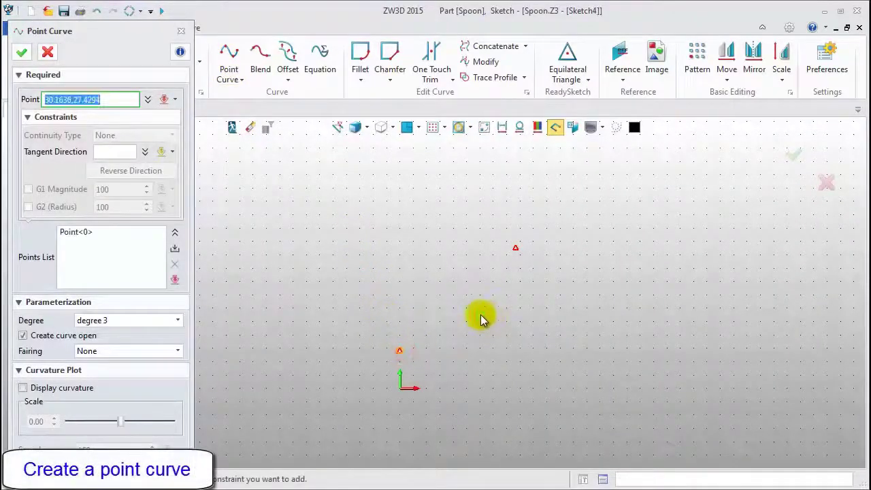
{"action": "left_click", "coordinate": [480, 315]}
{"action": "left_click", "coordinate": [516, 252]}
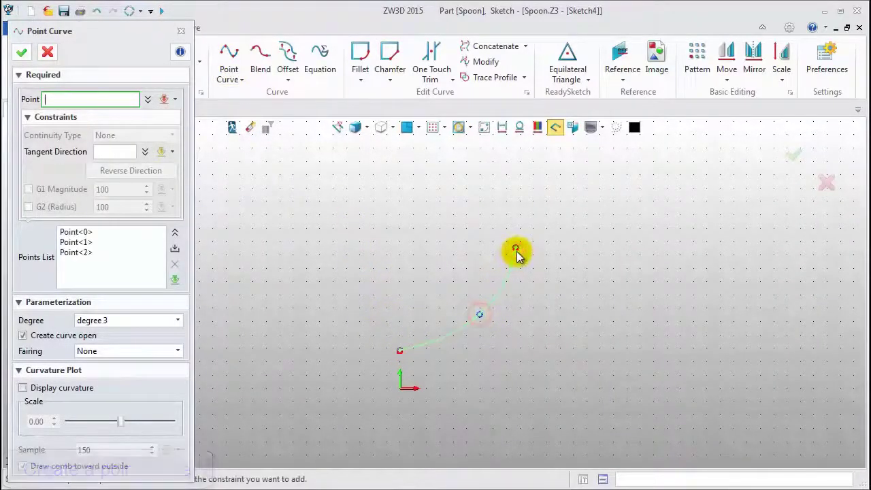
{"action": "left_click", "coordinate": [24, 388]}
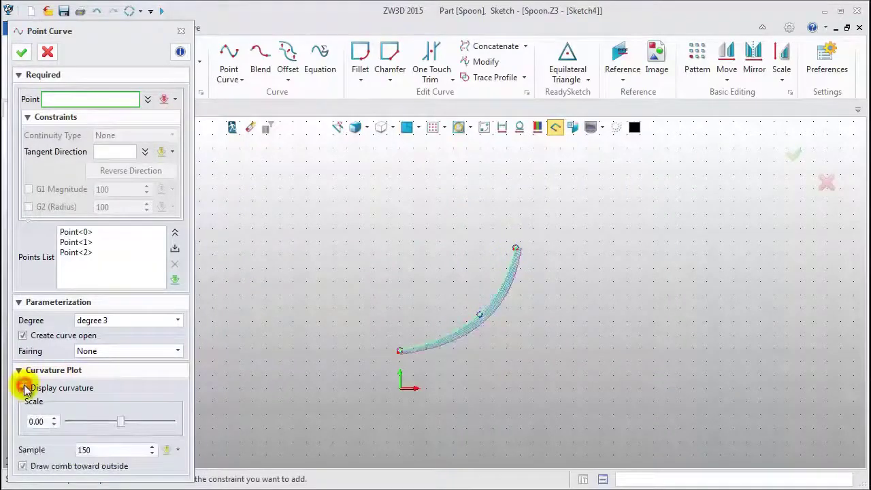
- Constrain the tangent direction at the curve's start point to the X axis
{"action": "left_click", "coordinate": [75, 232]}
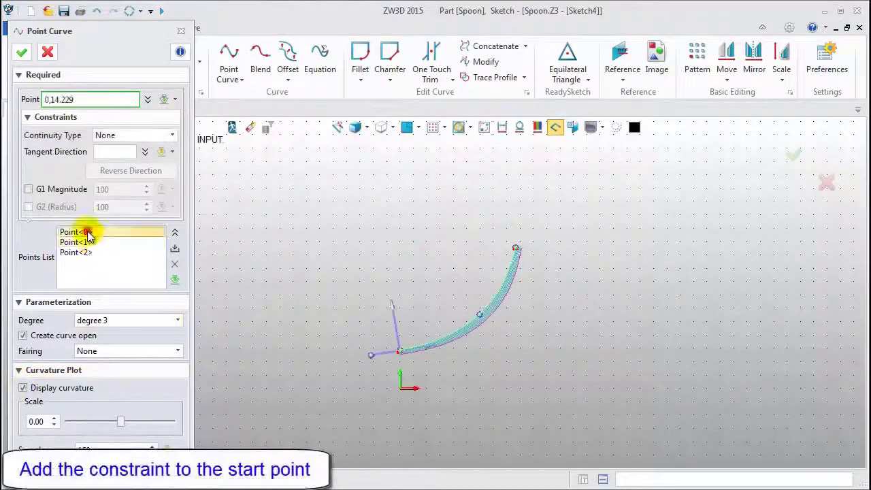
{"action": "left_click", "coordinate": [115, 151]}
{"action": "right_click", "coordinate": [220, 166]}
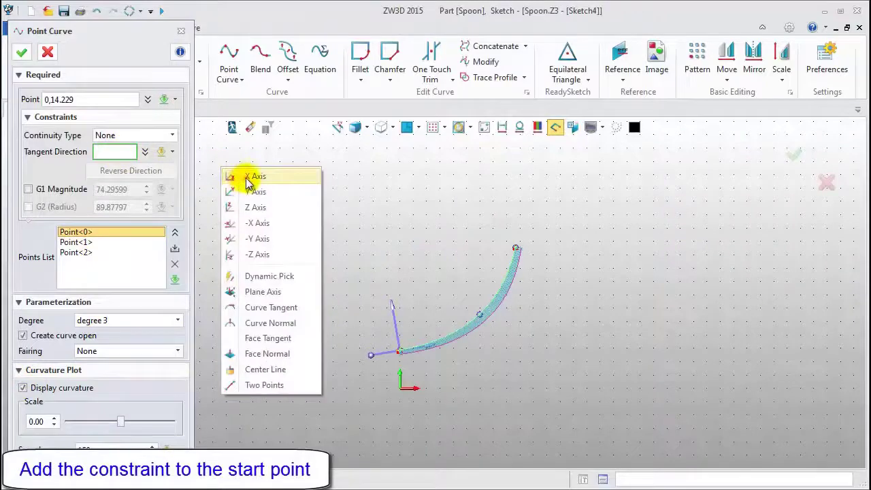
{"action": "left_click", "coordinate": [247, 178]}
- Move the curve's middle point to about (28.9, 25.4) to even out the curvature, accept the curve and exit the sketch
{"action": "left_click", "coordinate": [93, 243]}
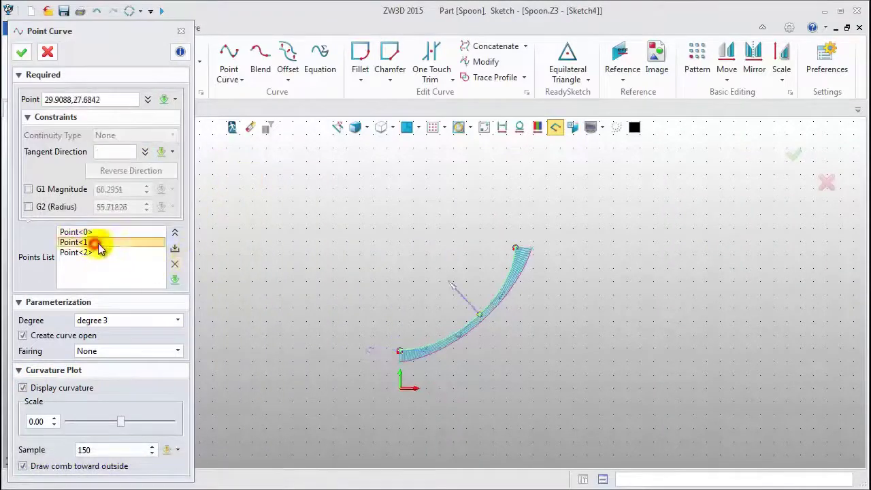
{"action": "scroll", "coordinate": [481, 319], "scroll_direction": "up", "scroll_amount": 1}
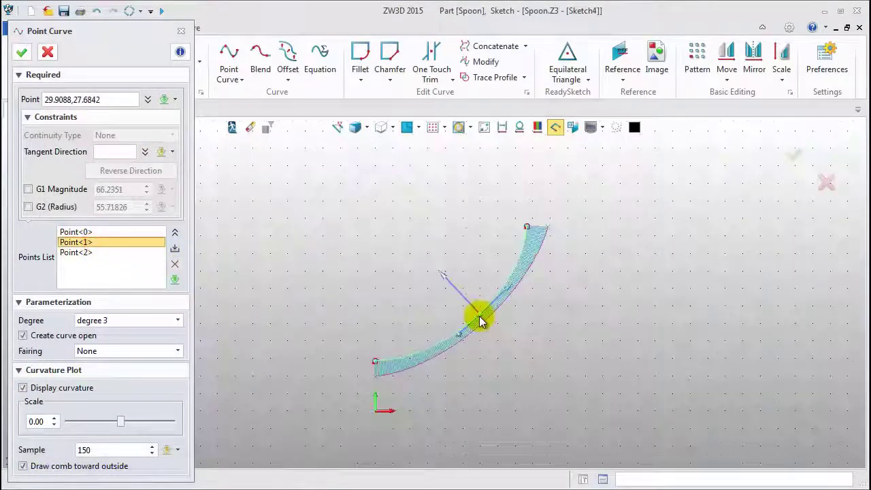
{"action": "left_click_drag", "start_coordinate": [476, 316], "coordinate": [479, 330]}
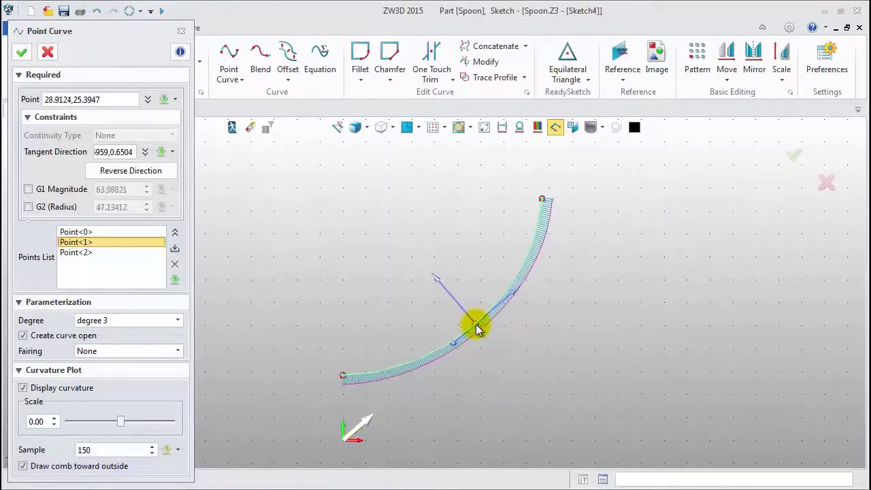
{"action": "left_click", "coordinate": [450, 317]}
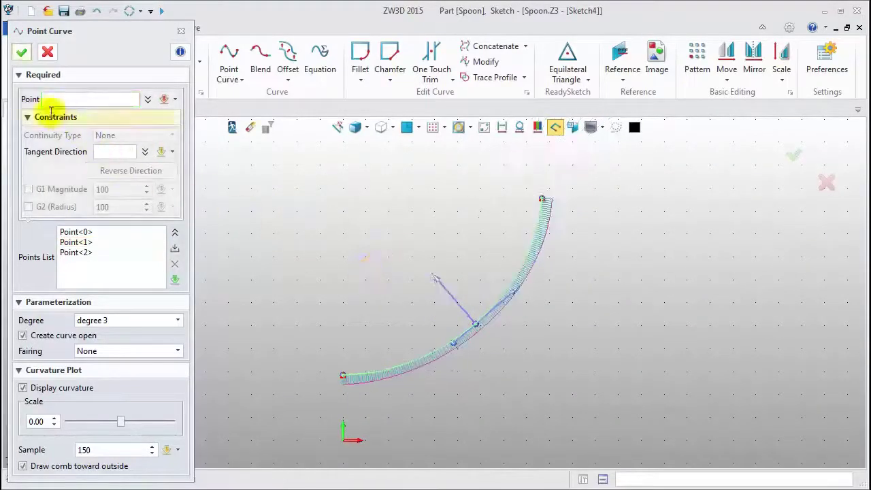
{"action": "left_click", "coordinate": [23, 54]}
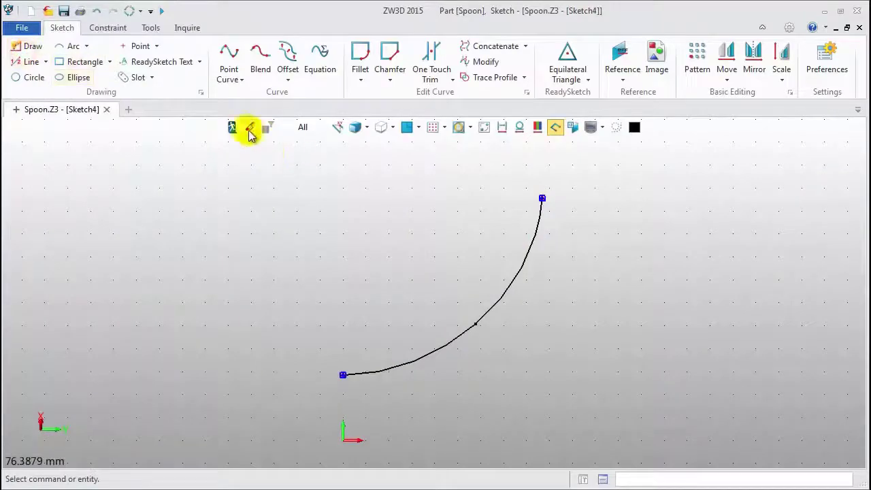
{"action": "left_click", "coordinate": [232, 128]}
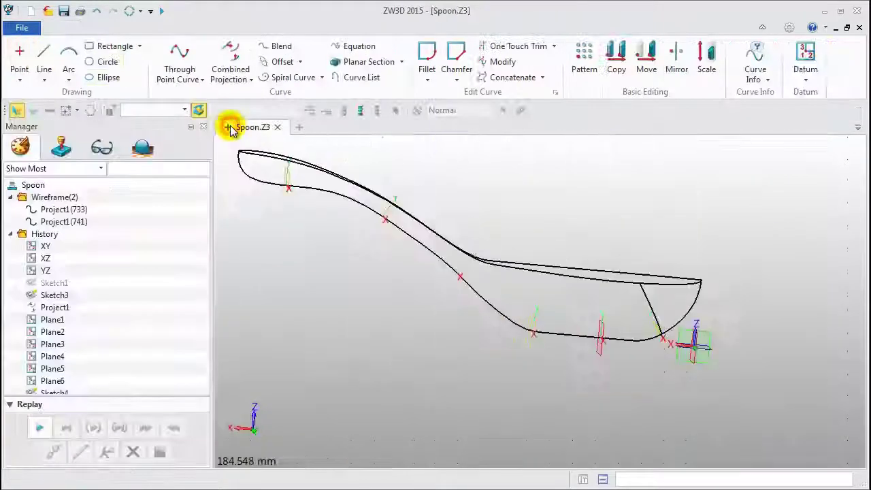
- Insert a new sketch on Plane2, the datum plane at the middle of the bowl's bottom
{"action": "right_click", "coordinate": [439, 189]}
{"action": "left_click", "coordinate": [479, 263]}
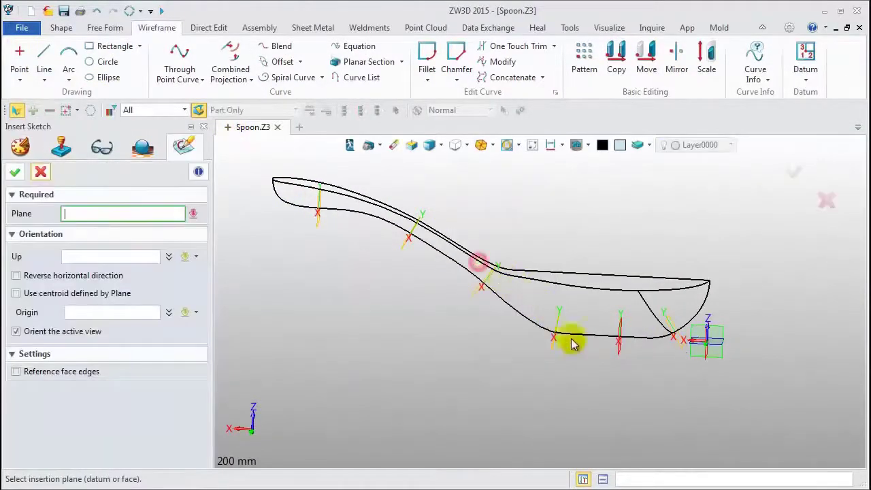
{"action": "left_click", "coordinate": [621, 353]}
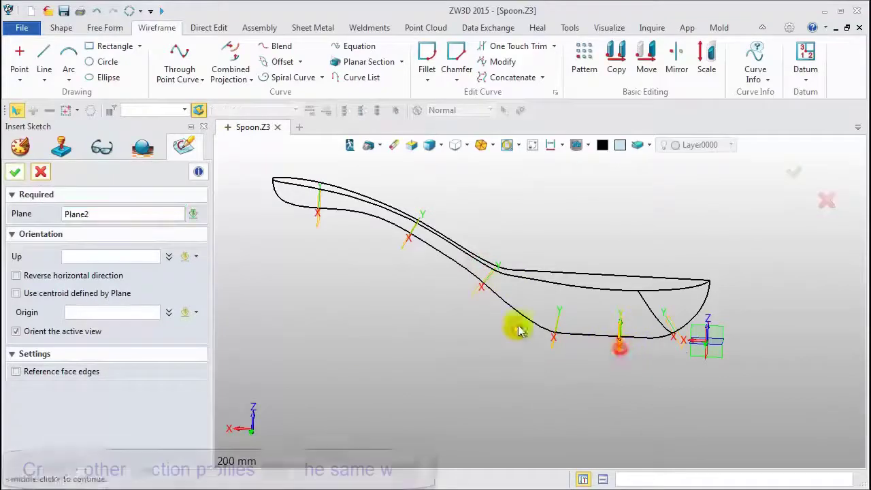
{"action": "left_click", "coordinate": [16, 173]}
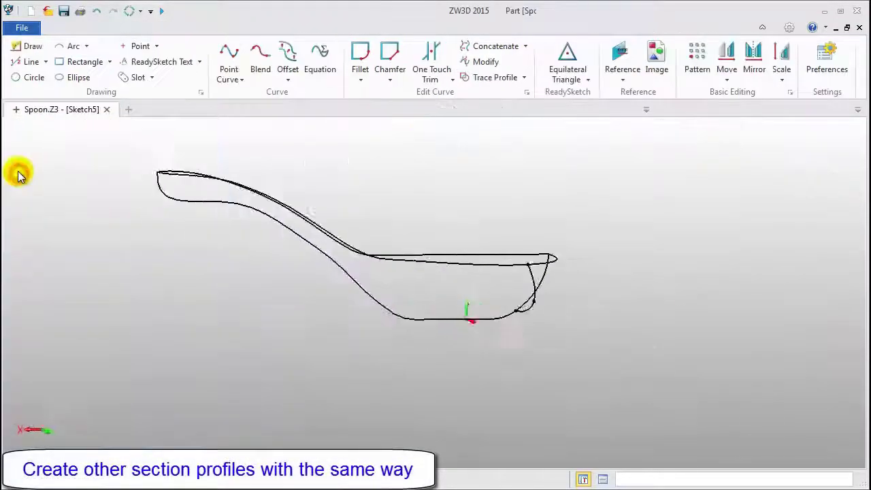
- Reference the points where the underside curve and the rim curve intersect the Plane2 sketch, as construction geometry
{"action": "left_click", "coordinate": [620, 57]}
{"action": "left_click", "coordinate": [457, 286]}
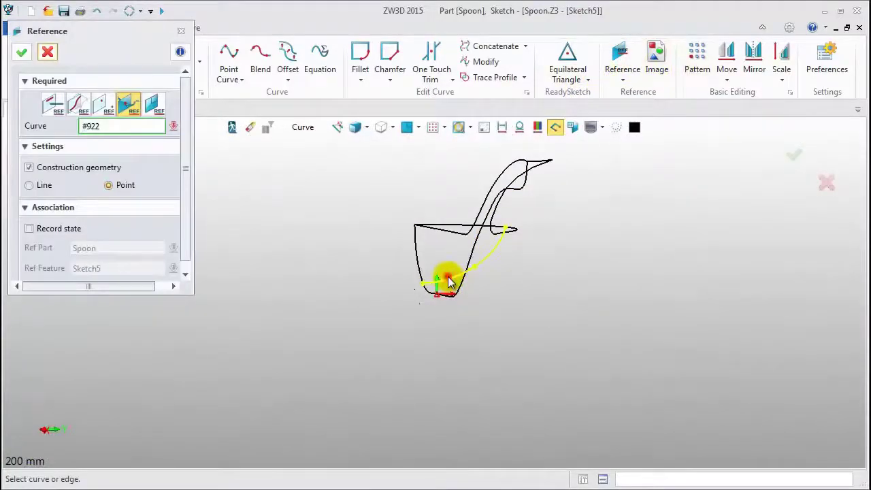
{"action": "mouse_move", "coordinate": [451, 281]}
{"action": "right_mouse_down"}
{"action": "mouse_move", "coordinate": [282, 195]}
{"action": "mouse_move", "coordinate": [259, 206]}
{"action": "mouse_move", "coordinate": [360, 273]}
{"action": "mouse_move", "coordinate": [486, 250]}
{"action": "right_mouse_up"}
{"action": "left_click", "coordinate": [515, 232]}
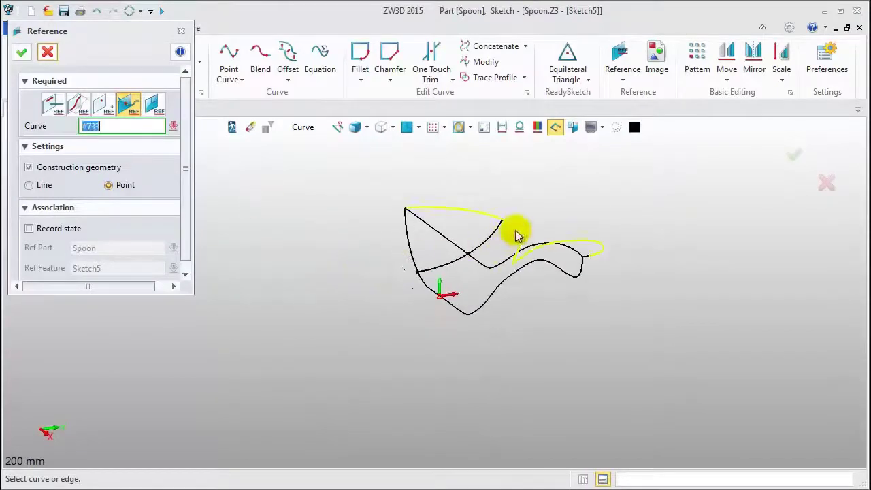
{"action": "middle_click", "coordinate": [515, 227]}
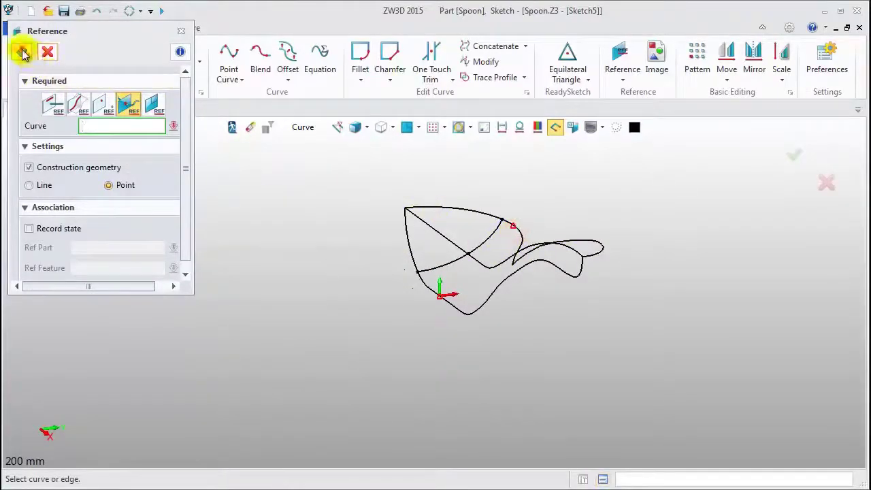
{"action": "left_click", "coordinate": [23, 53]}
- Hide the part geometry and draw a point curve from the origin through a freehand middle point to the rim reference point
{"action": "left_click", "coordinate": [407, 129]}
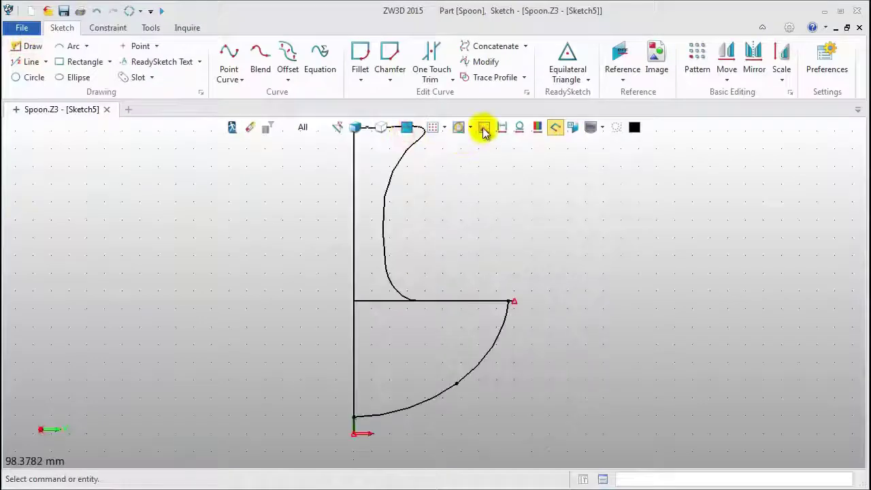
{"action": "left_click", "coordinate": [484, 128]}
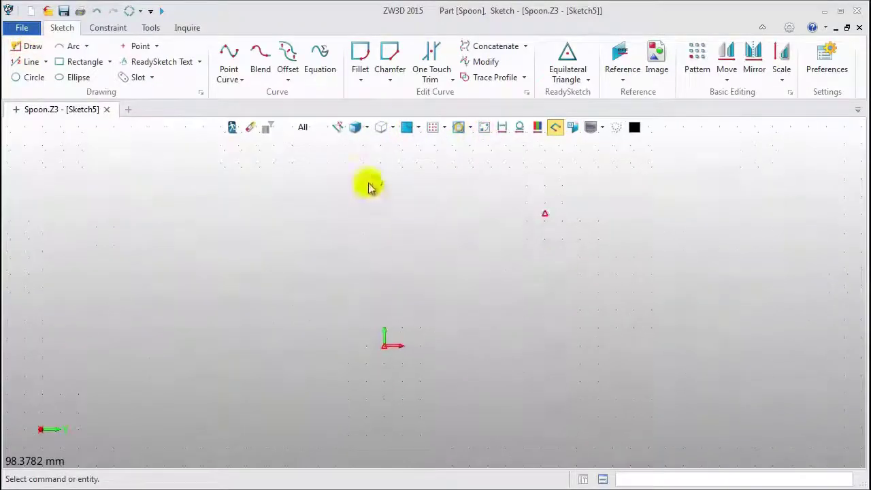
{"action": "left_click", "coordinate": [230, 55]}
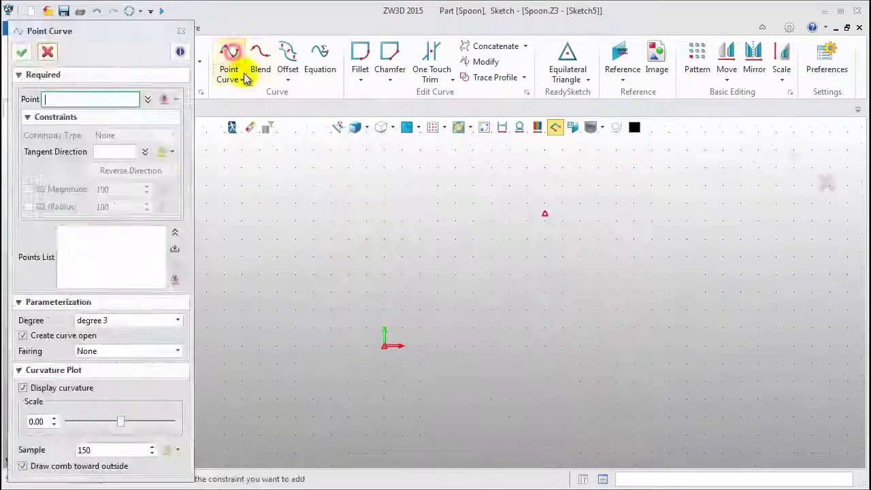
{"action": "left_click", "coordinate": [386, 352]}
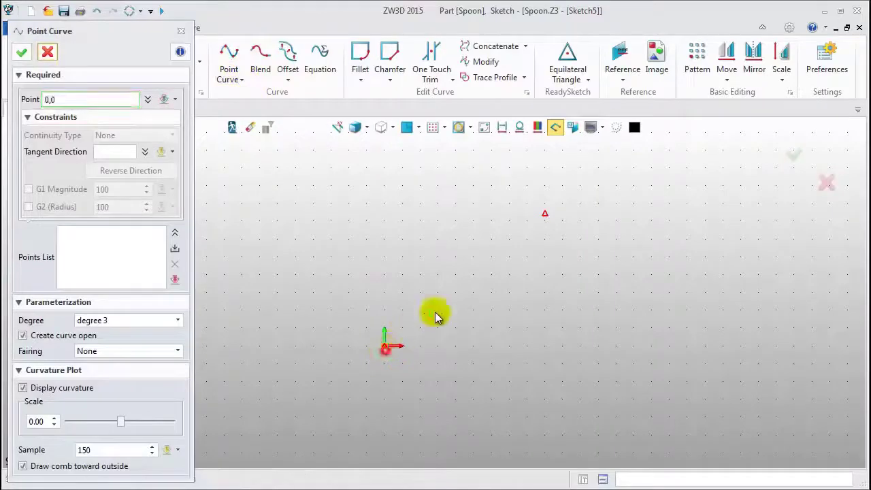
{"action": "left_click", "coordinate": [487, 300]}
{"action": "left_click", "coordinate": [550, 219]}
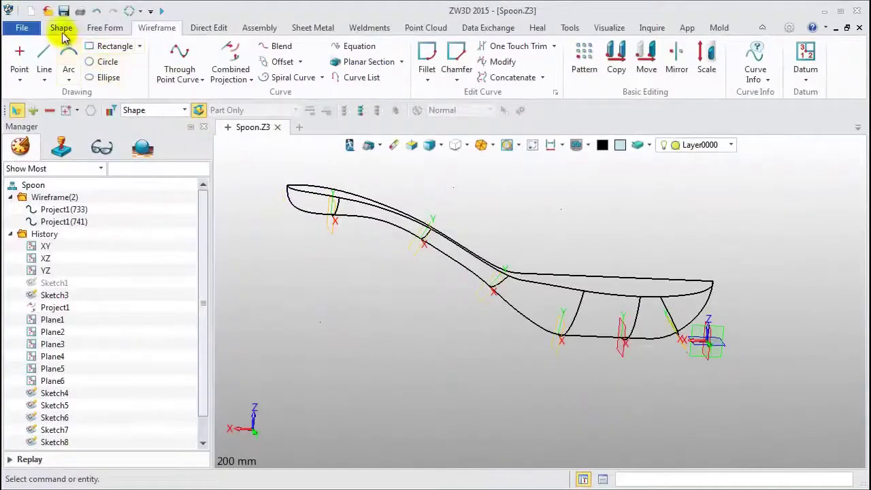
- Extrude the underside curve on 1 side with an end distance of 9 mm as a reference surface
{"action": "left_click", "coordinate": [62, 30]}
{"action": "left_click", "coordinate": [37, 78]}
{"action": "left_click", "coordinate": [550, 331]}
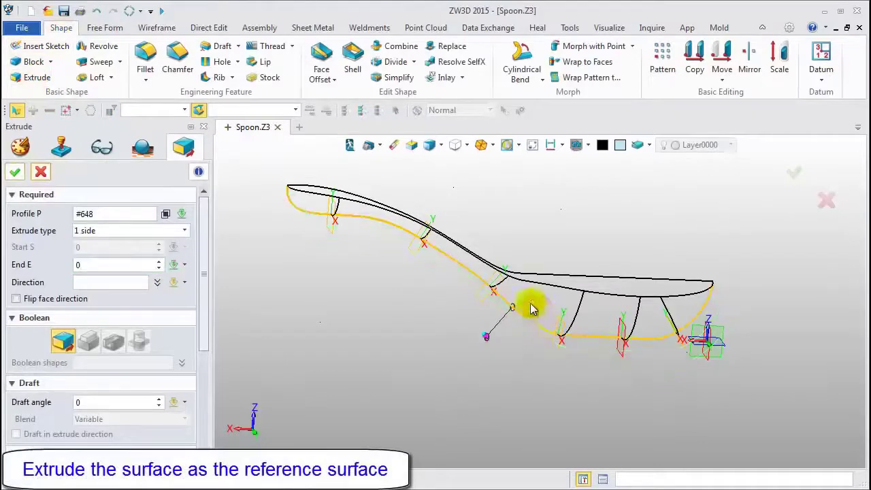
{"action": "left_click", "coordinate": [87, 265]}
{"action": "type", "text": "9"}
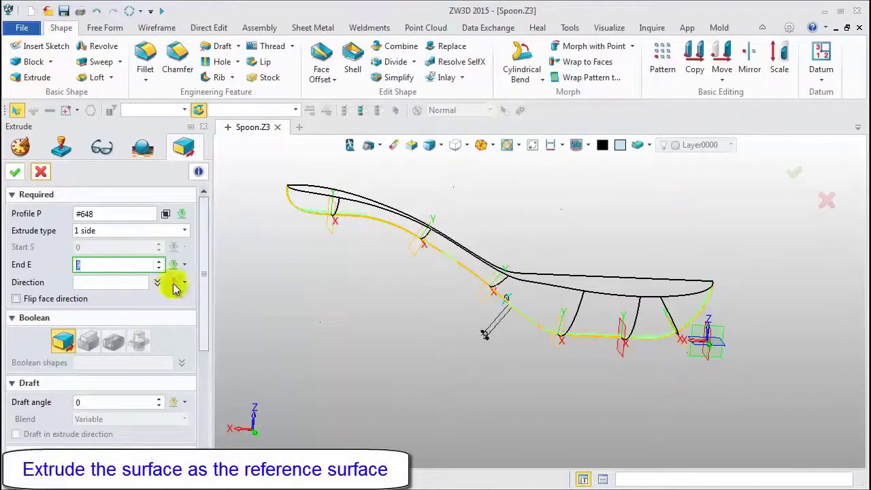
{"action": "middle_click_drag", "start_coordinate": [381, 355], "coordinate": [436, 249]}
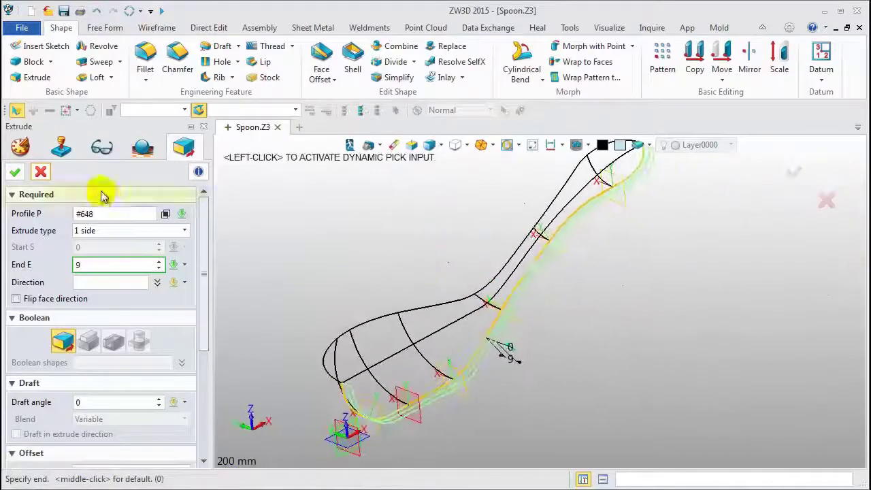
{"action": "left_click", "coordinate": [15, 172]}
- Start a Curve Mesh surface with the rim curve and the underside curve as its two U curves
{"action": "middle_click_drag", "start_coordinate": [363, 238], "coordinate": [431, 245]}
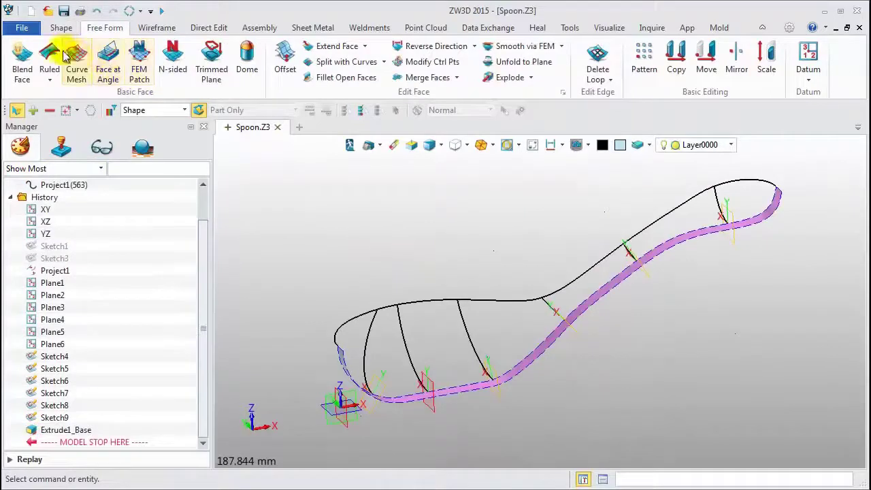
{"action": "left_click", "coordinate": [77, 62]}
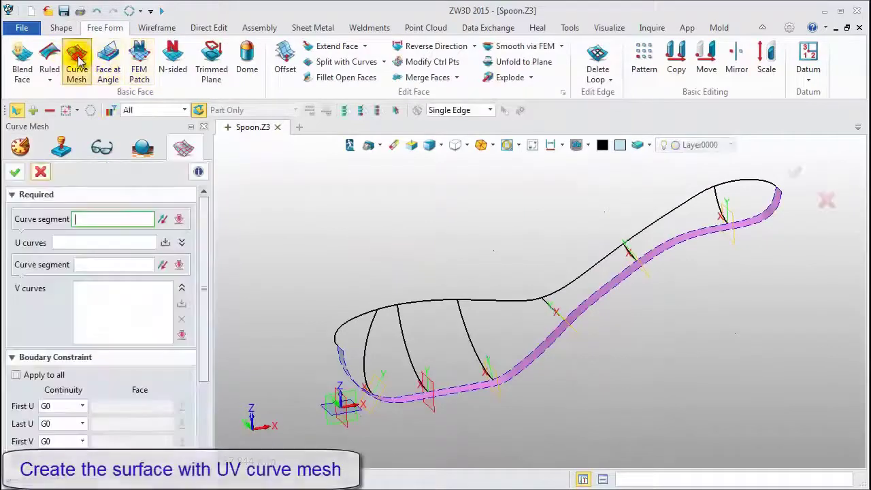
{"action": "left_click", "coordinate": [405, 302]}
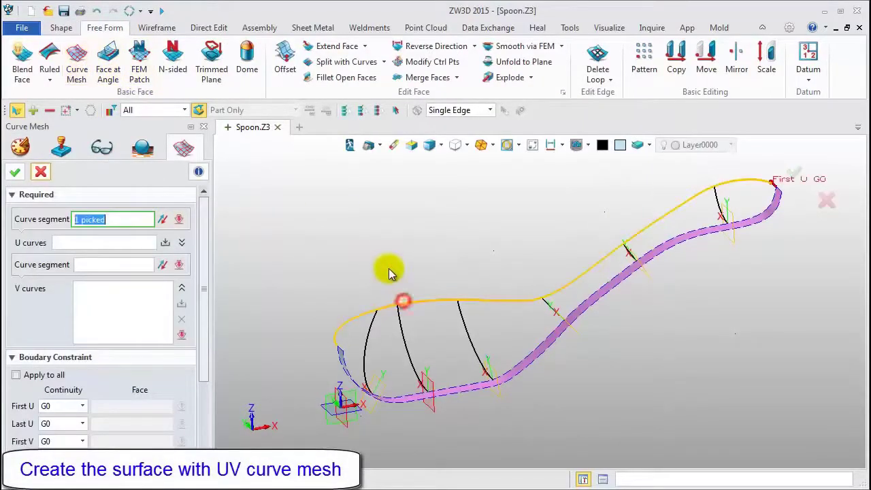
{"action": "left_click", "coordinate": [457, 390]}
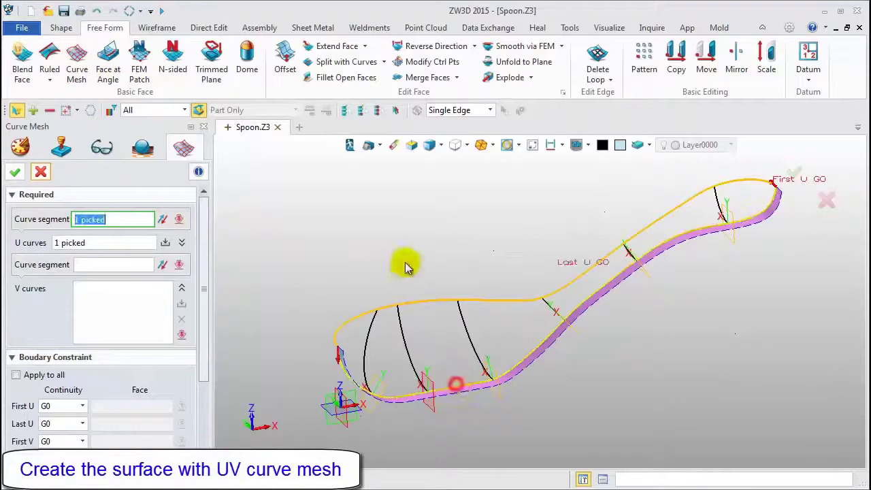
- Add the six section profiles as V curves of the mesh, in order from the bowl's front to the handle end
{"action": "left_click", "coordinate": [115, 265]}
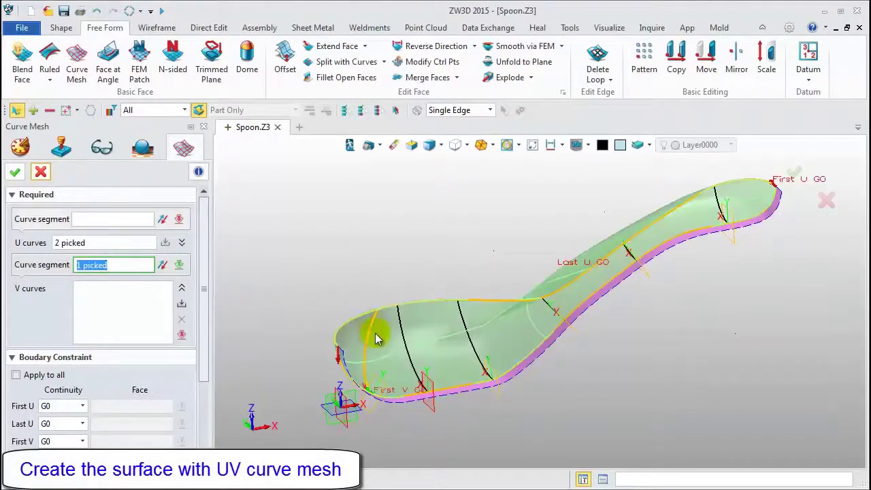
{"action": "left_click", "coordinate": [389, 286]}
{"action": "middle_click", "coordinate": [389, 285]}
{"action": "left_click", "coordinate": [490, 331]}
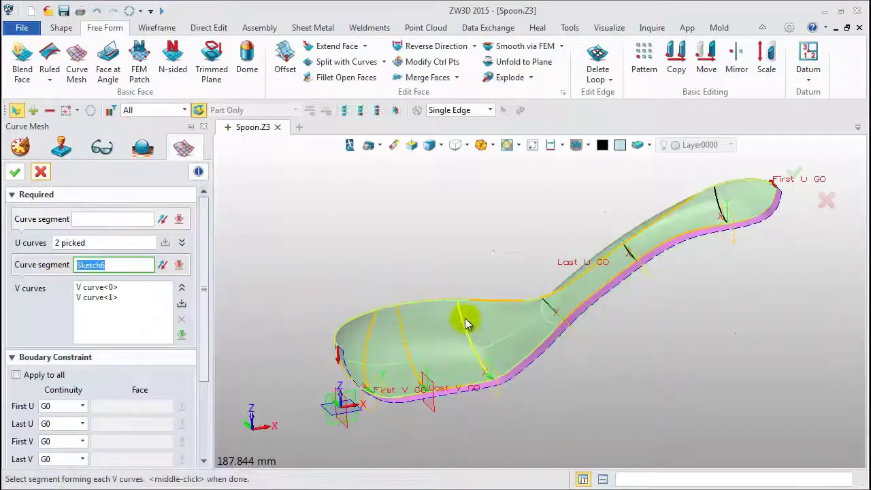
{"action": "middle_click", "coordinate": [448, 279]}
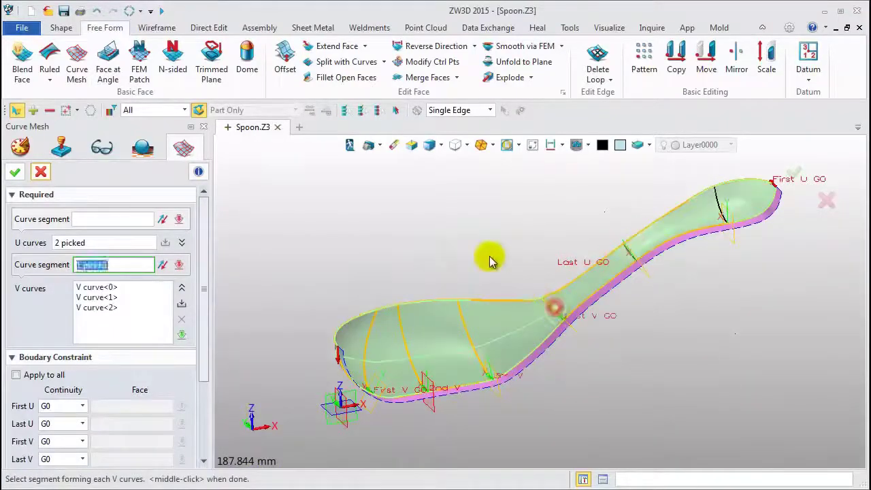
{"action": "middle_click", "coordinate": [531, 258]}
{"action": "left_click", "coordinate": [631, 257]}
{"action": "middle_click", "coordinate": [544, 221]}
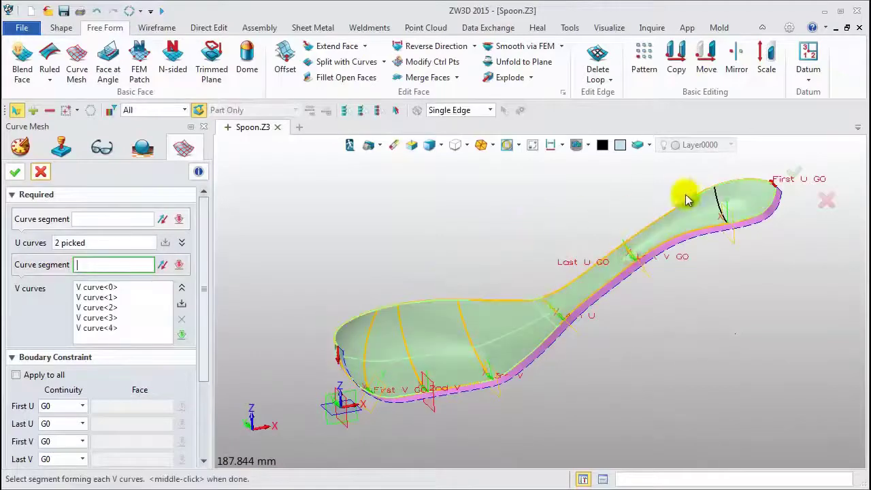
{"action": "left_click", "coordinate": [709, 206]}
{"action": "middle_click", "coordinate": [588, 196]}
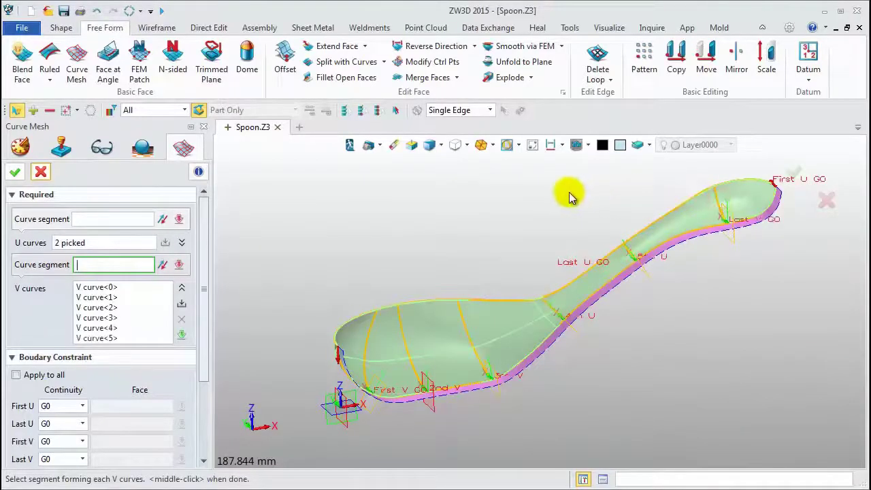
- Make the mesh's last U boundary G1-continuous with the extruded reference face and create the curve mesh surface
{"action": "left_click", "coordinate": [83, 424]}
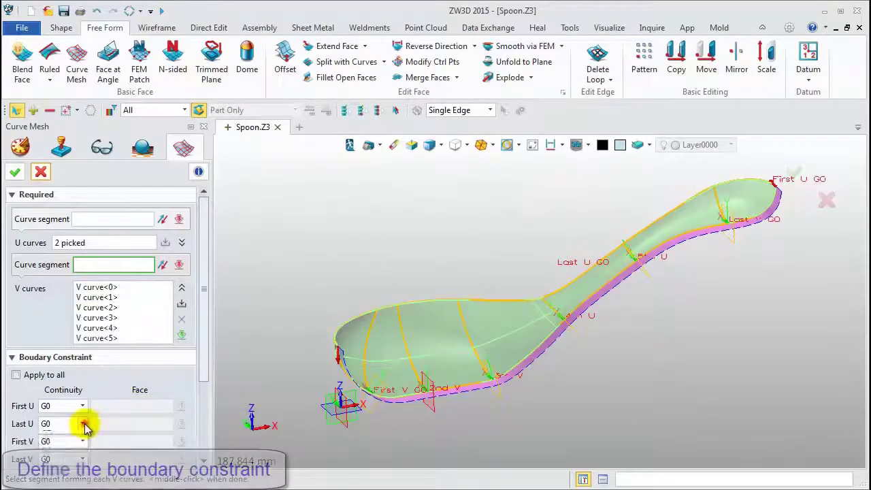
{"action": "left_click", "coordinate": [62, 446]}
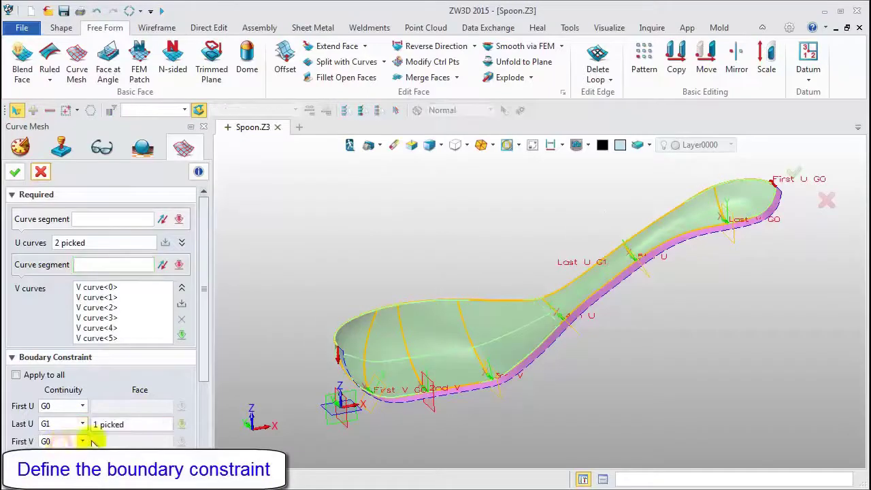
{"action": "left_click", "coordinate": [143, 424]}
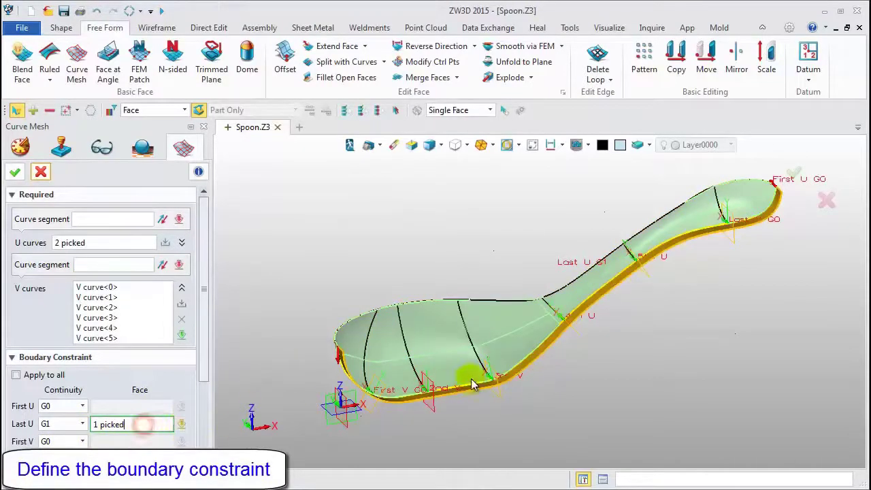
{"action": "middle_click", "coordinate": [463, 354]}
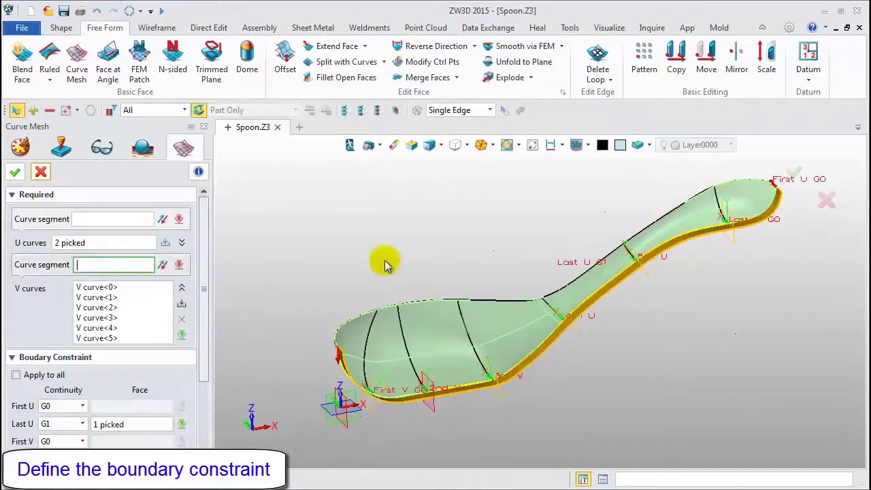
{"action": "scroll", "coordinate": [362, 224], "scroll_direction": "down", "scroll_amount": 2}
{"action": "scroll", "coordinate": [279, 268], "scroll_direction": "up", "scroll_amount": 1}
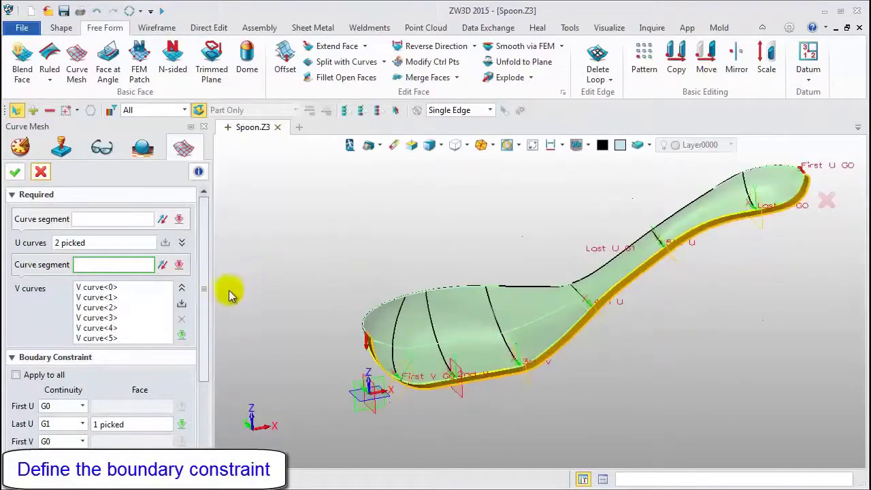
{"action": "left_click_drag", "start_coordinate": [202, 341], "coordinate": [202, 365]}
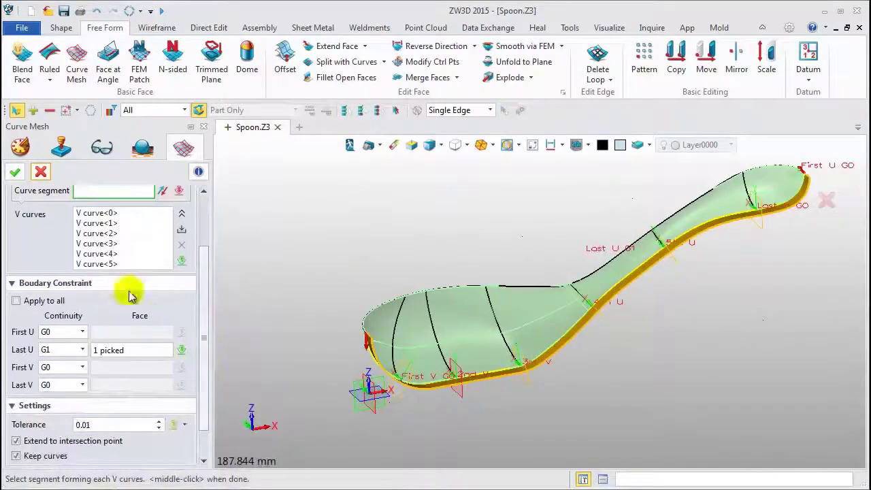
{"action": "left_click", "coordinate": [15, 173]}
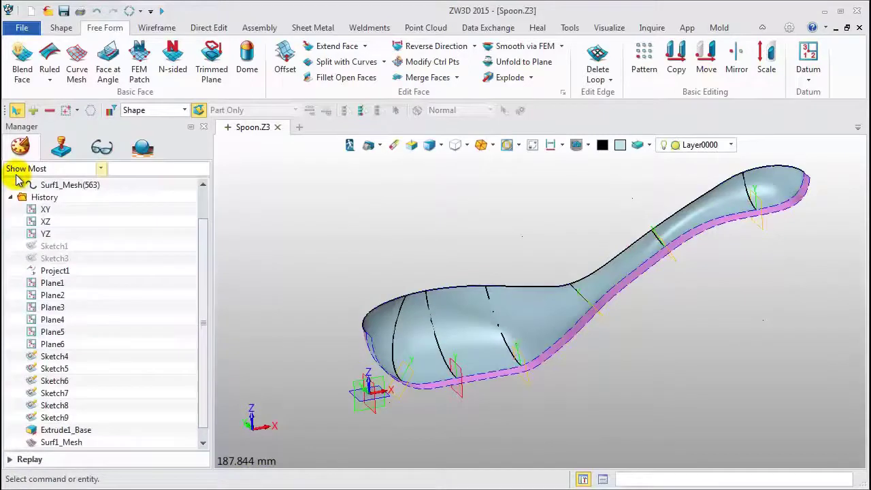
- Hide the extruded reference surface running along the spoon's underside curve
{"action": "left_click", "coordinate": [553, 353]}
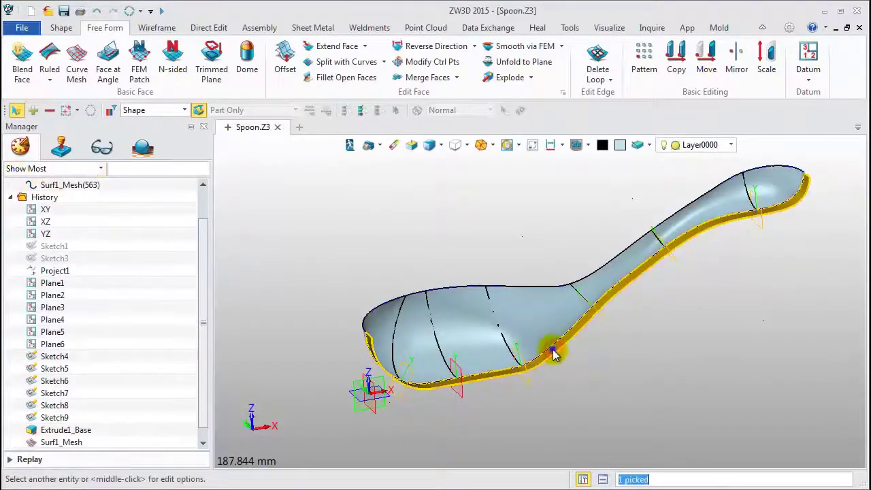
{"action": "right_click", "coordinate": [553, 354]}
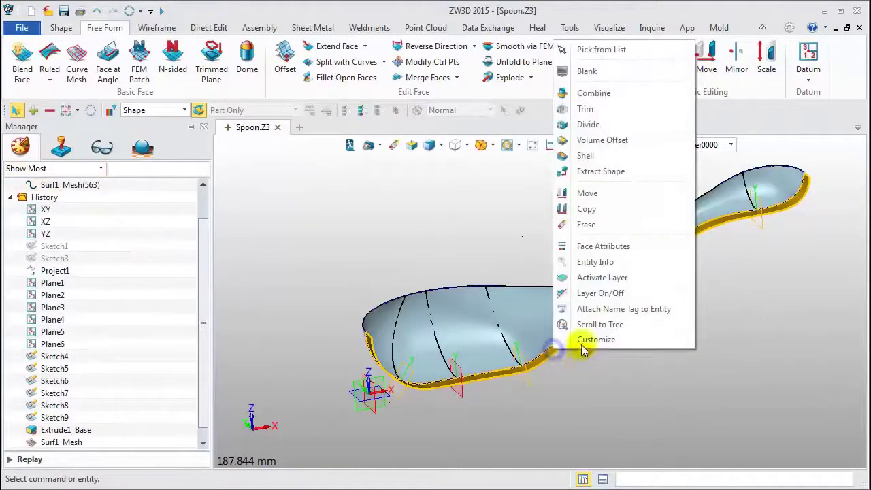
{"action": "left_click", "coordinate": [590, 71]}
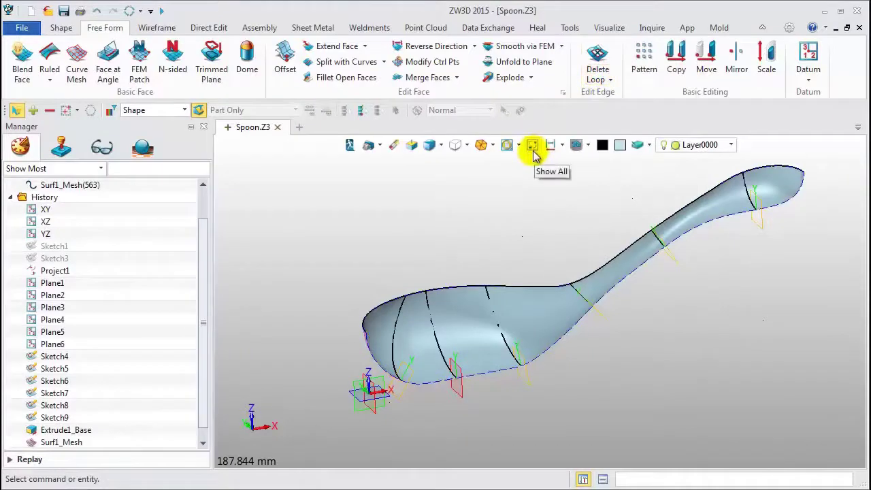
- Mirror the half-spoon mesh surface about the XZ plane as a copy, combining both halves into one shape
{"action": "left_click", "coordinate": [737, 60]}
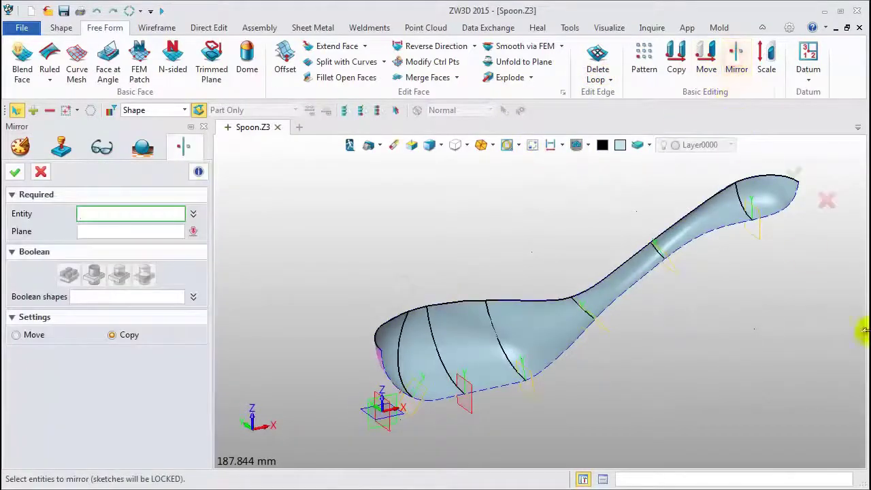
{"action": "left_click", "coordinate": [635, 277]}
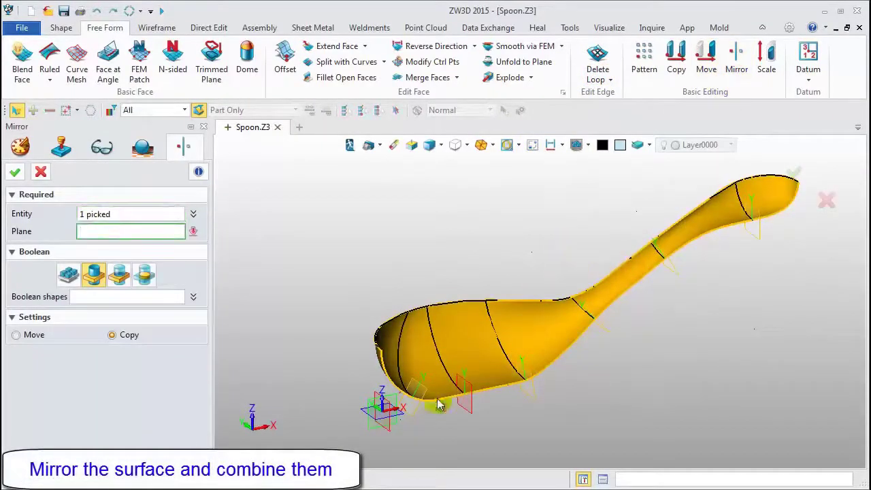
{"action": "left_click", "coordinate": [395, 401]}
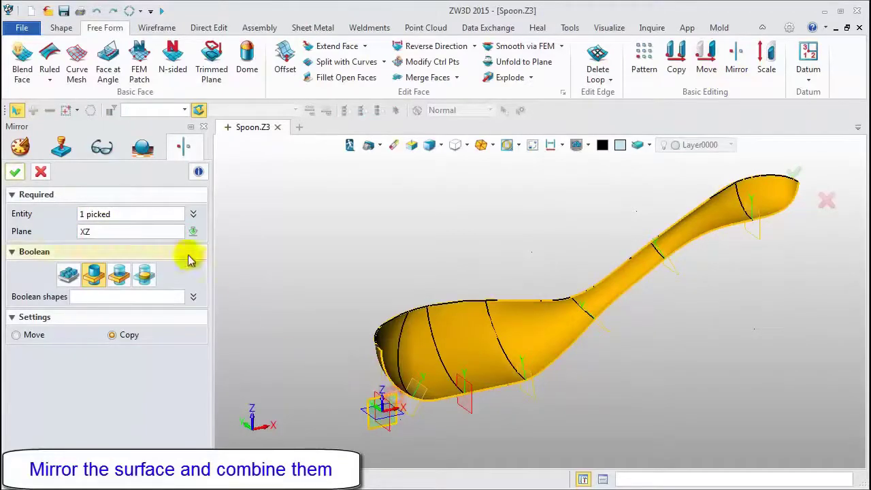
{"action": "left_click", "coordinate": [15, 175]}
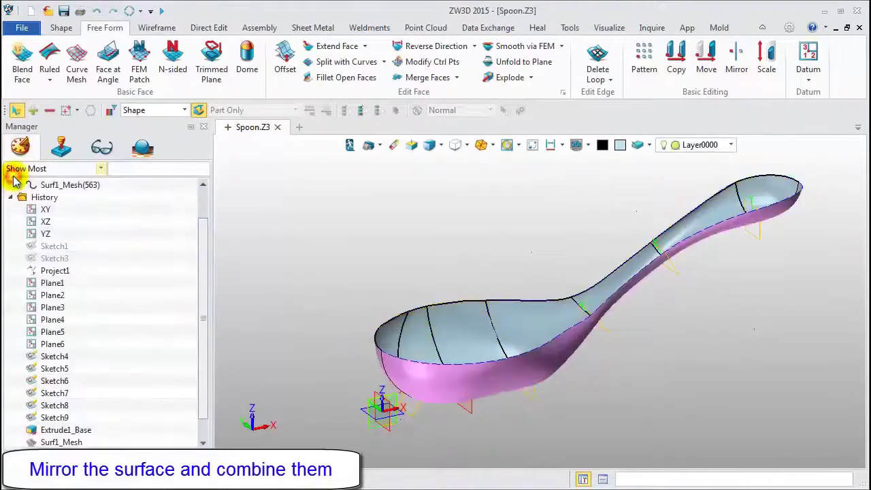
{"action": "mouse_move", "coordinate": [469, 235]}
{"action": "middle_mouse_down"}
{"action": "mouse_move", "coordinate": [413, 238]}
{"action": "mouse_move", "coordinate": [460, 286]}
{"action": "mouse_move", "coordinate": [473, 244]}
{"action": "middle_mouse_up"}
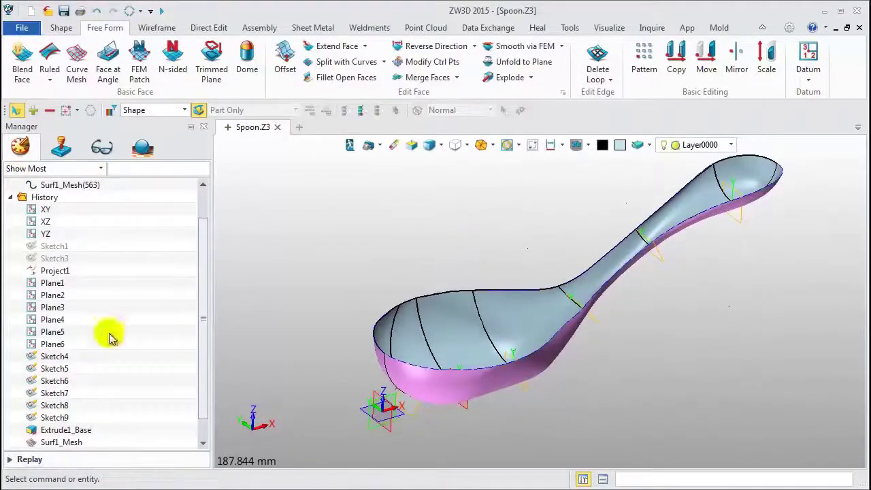
- Hide the six section profile sketches, Sketch4 to Sketch9
{"action": "left_click", "coordinate": [56, 358]}
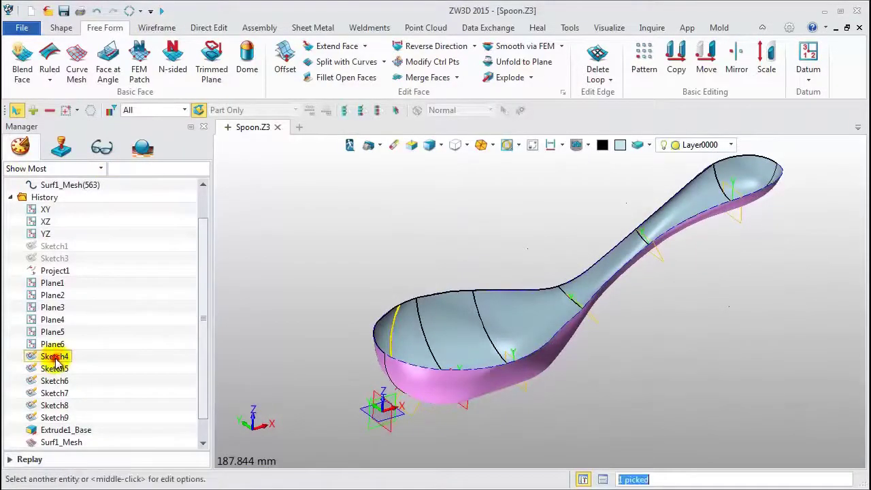
{"action": "left_click", "coordinate": [62, 419], "text": "shift"}
{"action": "right_click", "coordinate": [62, 420]}
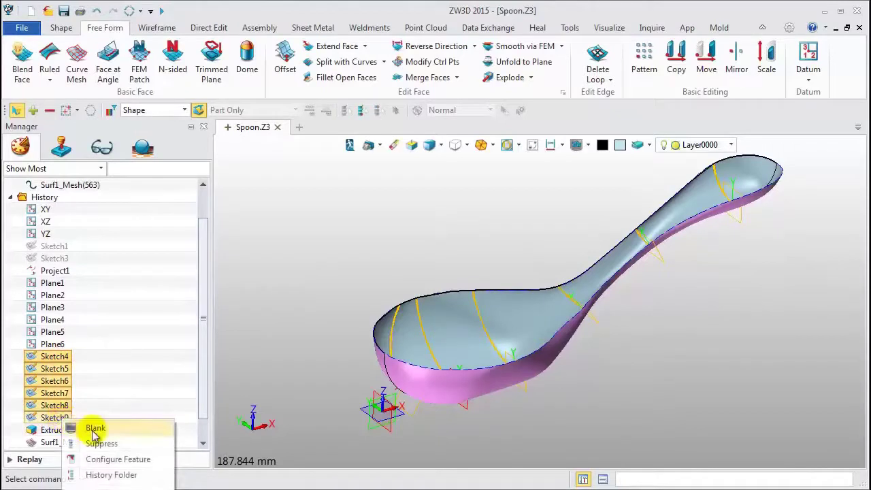
{"action": "left_click", "coordinate": [95, 429]}
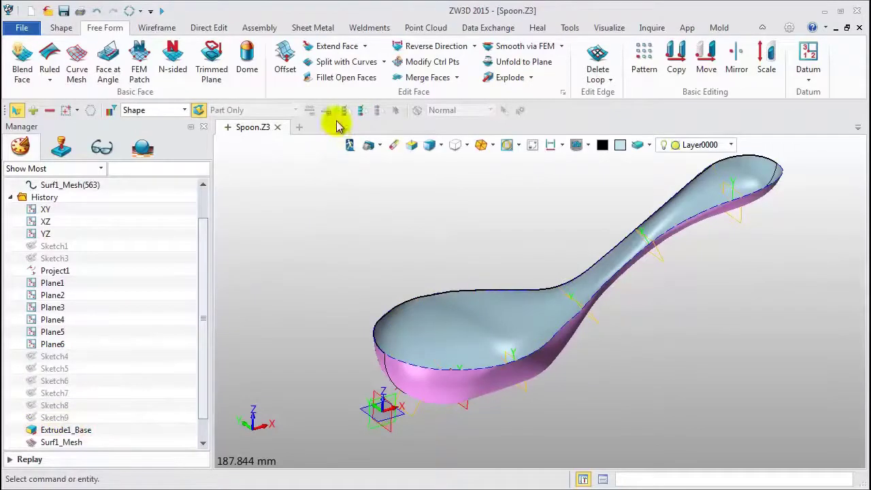
- Examine the smoothness of the spoon's surfaces from above and below with a zebra-stripe face analysis
{"action": "left_click", "coordinate": [654, 29]}
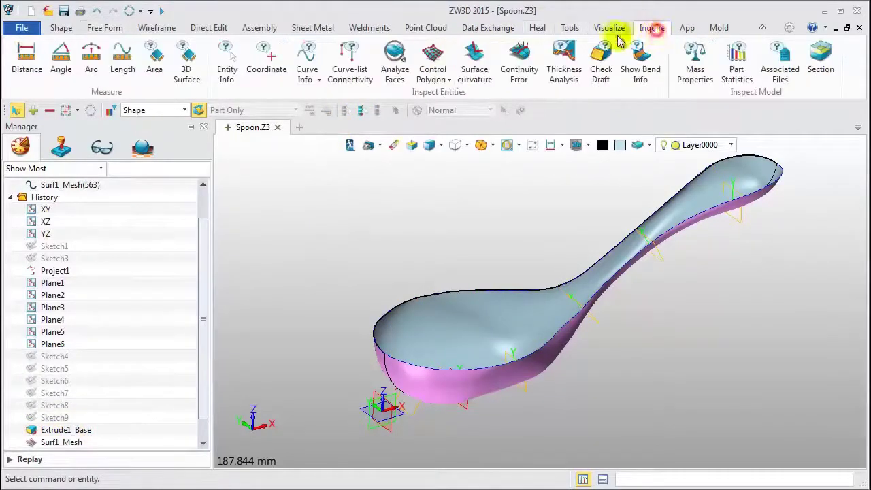
{"action": "left_click", "coordinate": [395, 58]}
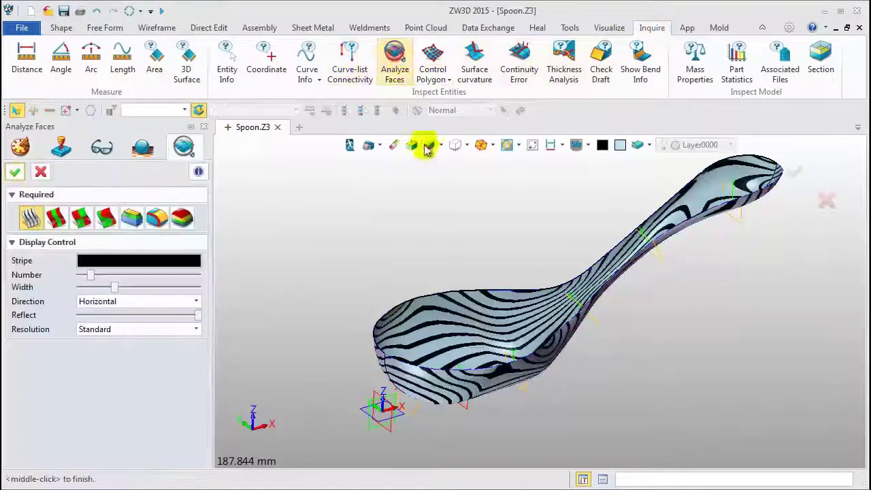
{"action": "right_click_drag", "start_coordinate": [611, 400], "coordinate": [565, 236]}
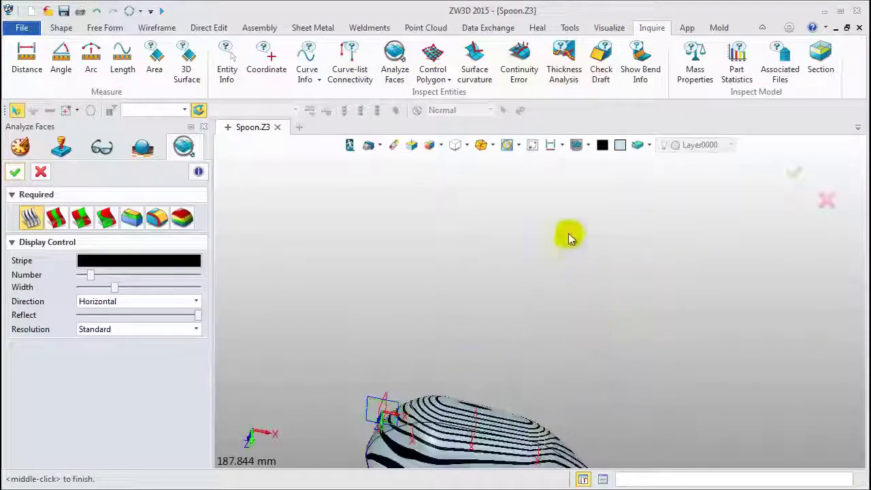
{"action": "right_click_drag", "start_coordinate": [595, 315], "coordinate": [575, 378]}
{"action": "scroll", "coordinate": [574, 348], "scroll_direction": "up", "scroll_amount": 2}
{"action": "scroll", "coordinate": [578, 358], "scroll_direction": "down", "scroll_amount": 3}
{"action": "middle_click_drag", "start_coordinate": [560, 227], "coordinate": [631, 361]}
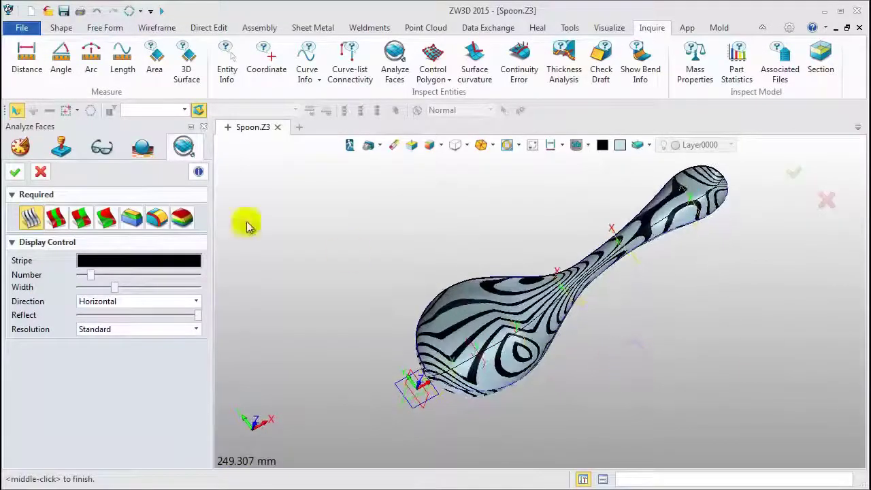
{"action": "left_click", "coordinate": [42, 173]}
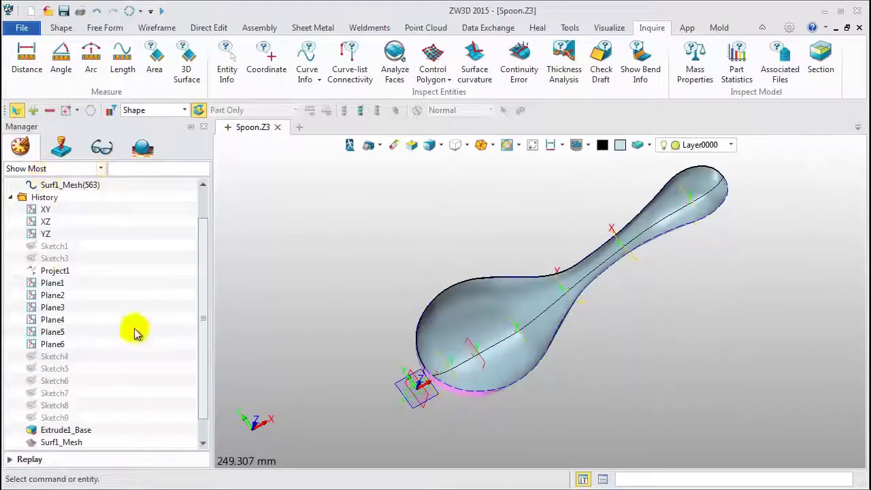
- Hide the six datum planes, Plane1 to Plane6
{"action": "left_click", "coordinate": [54, 284]}
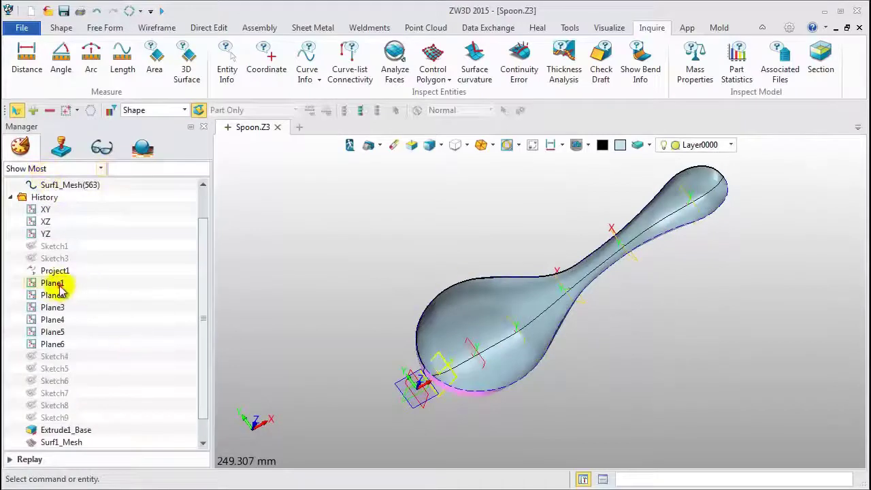
{"action": "left_click", "coordinate": [62, 346], "text": "shift"}
{"action": "right_click", "coordinate": [64, 345]}
{"action": "left_click", "coordinate": [92, 355]}
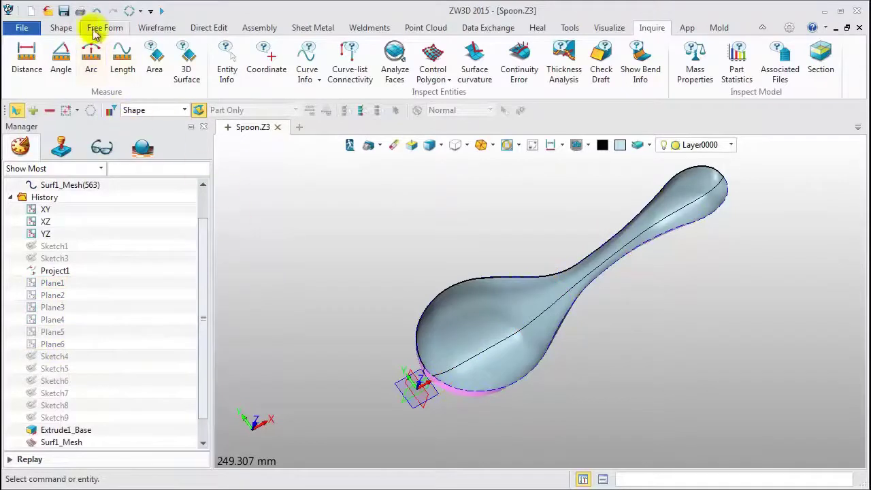
- Shell the combined spoon surface with a thickness of -1.5 mm to make it a solid
{"action": "left_click", "coordinate": [60, 27]}
{"action": "left_click", "coordinate": [363, 62]}
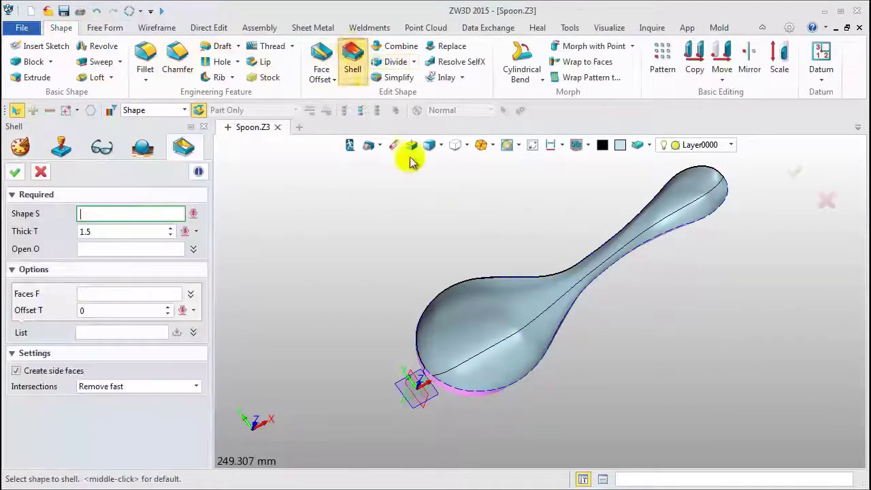
{"action": "left_click", "coordinate": [467, 301]}
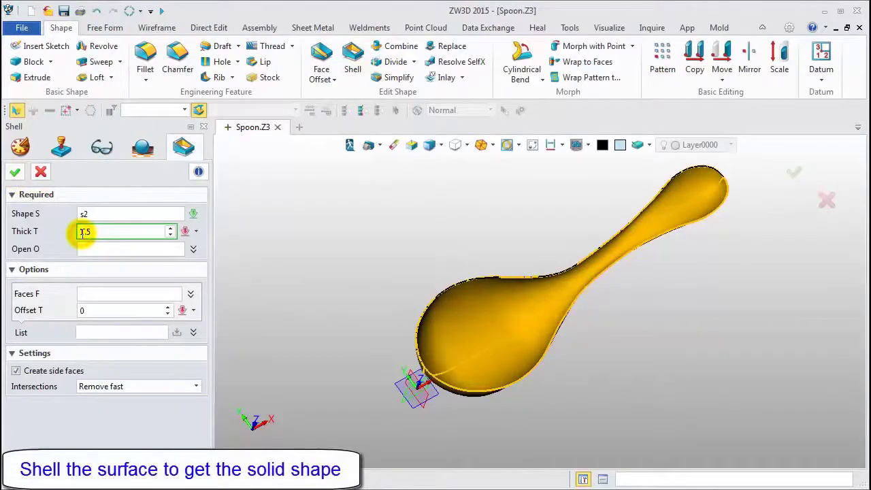
{"action": "type", "text": "-"}
{"action": "left_click", "coordinate": [16, 173]}
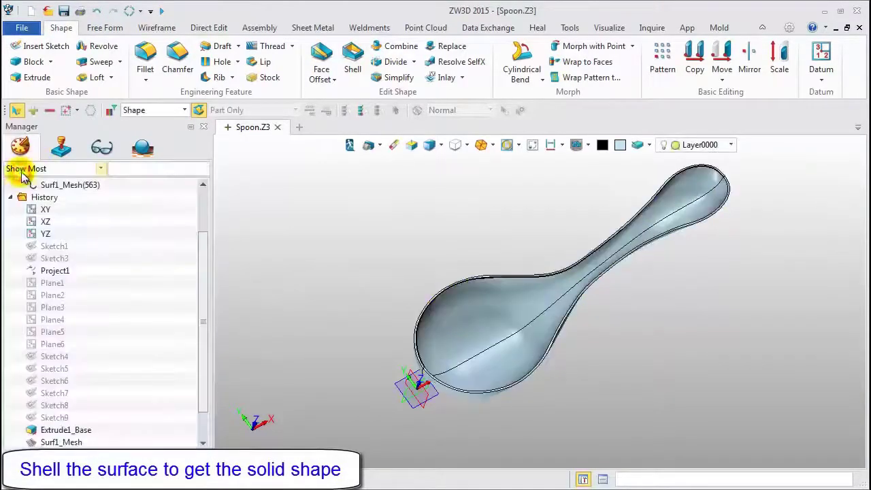
- Change the face colour of the solid spoon to orange
{"action": "left_click", "coordinate": [621, 149]}
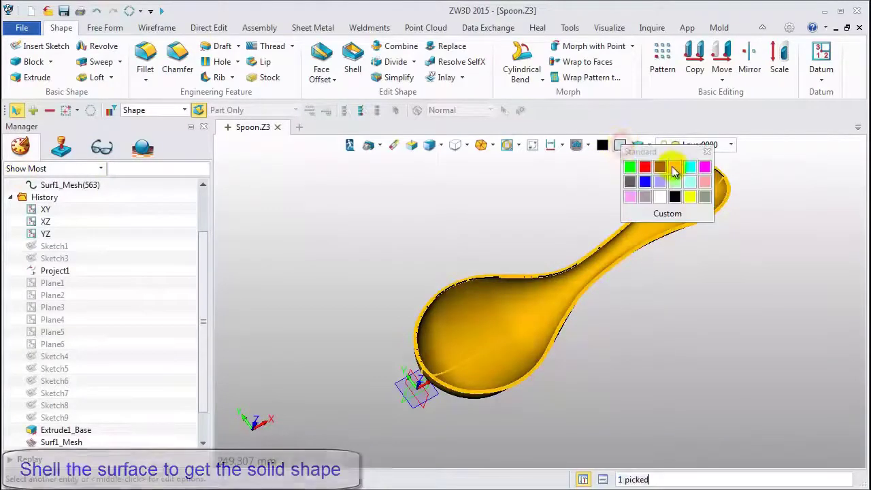
{"action": "left_click", "coordinate": [673, 170]}
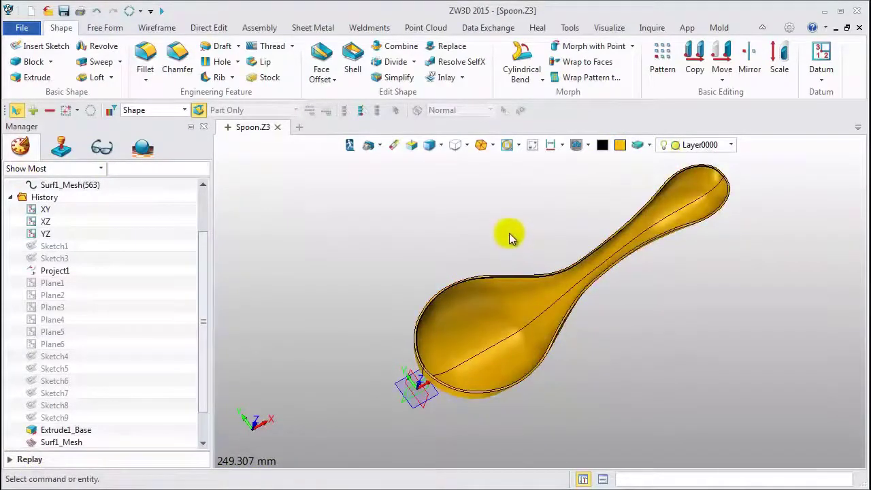
{"action": "middle_click_drag", "start_coordinate": [510, 237], "coordinate": [508, 227]}
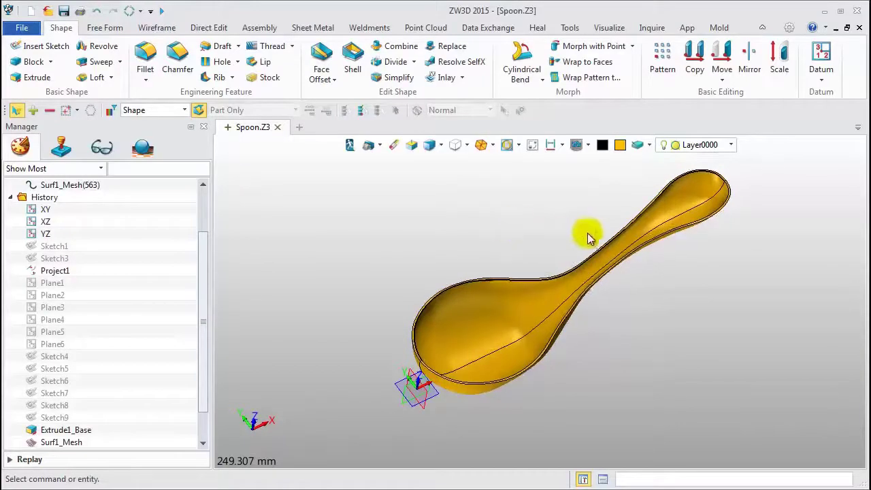
{"action": "middle_click_drag", "start_coordinate": [590, 239], "coordinate": [537, 228]}
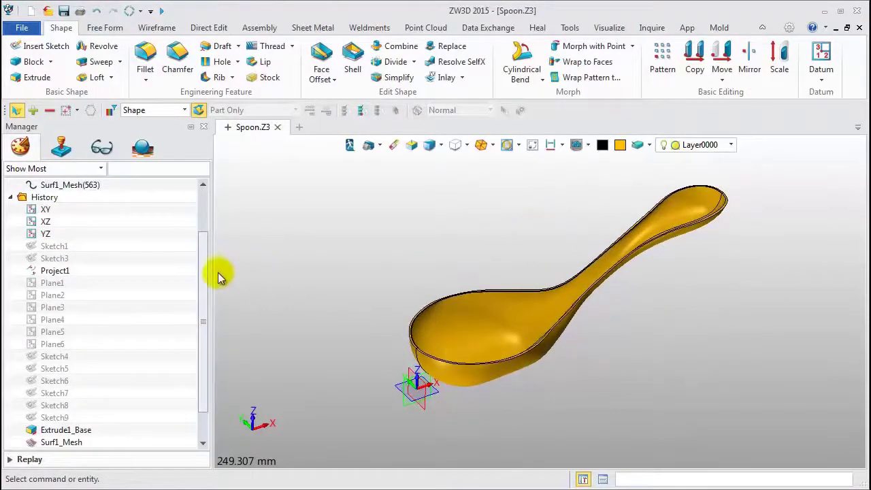
{"action": "left_click_drag", "start_coordinate": [202, 273], "coordinate": [91, 244]}
{"action": "left_click", "coordinate": [11, 221]}
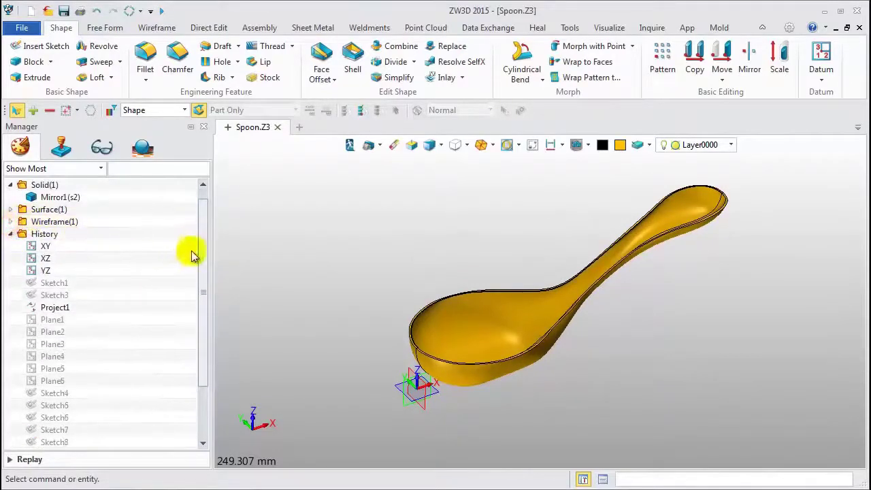
{"action": "left_click_drag", "start_coordinate": [209, 262], "coordinate": [202, 323]}
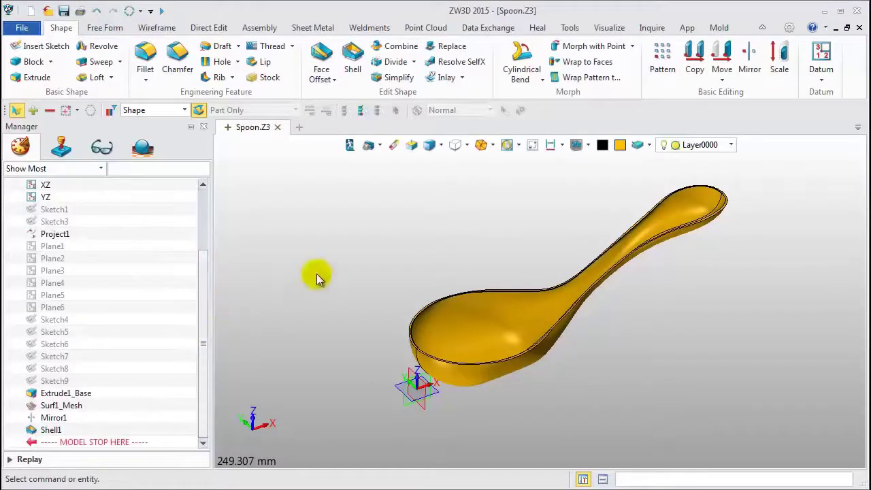